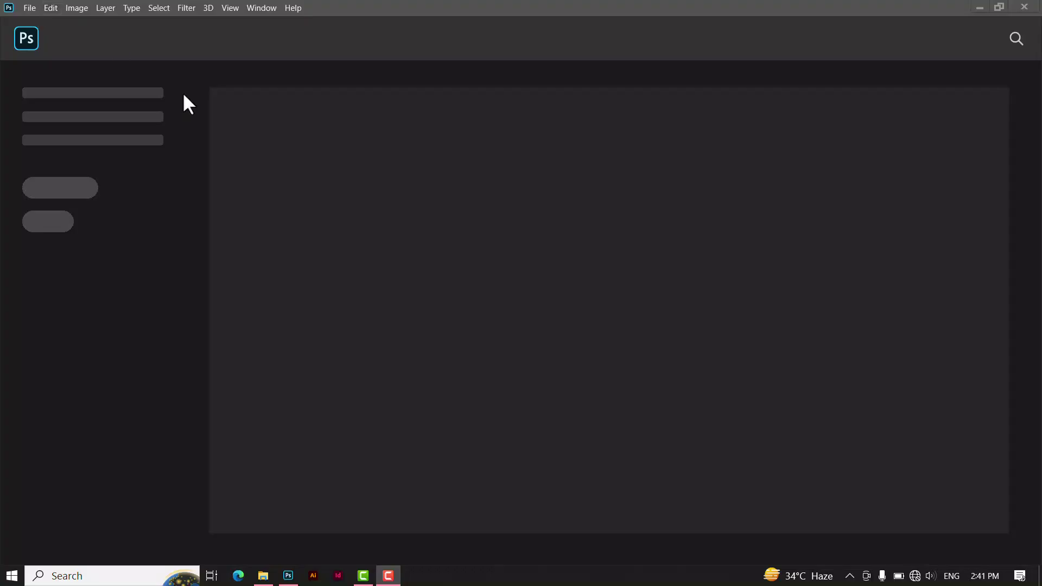
# Step: Create a 720 × 300 px document at 72 pixels/inch with a white background
pyautogui.click(29, 10)
pyautogui.write('72')
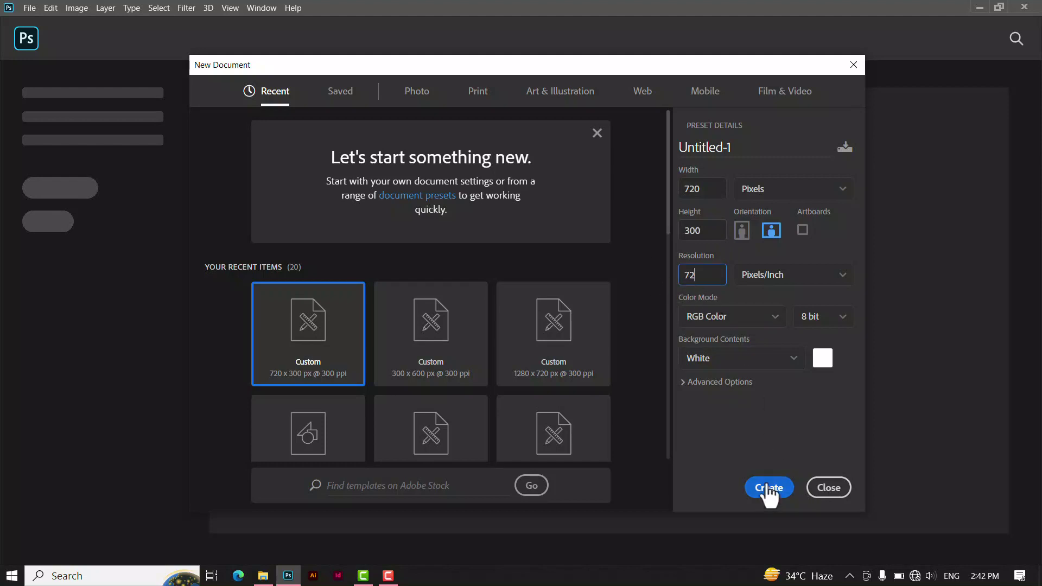
pyautogui.click(768, 487)
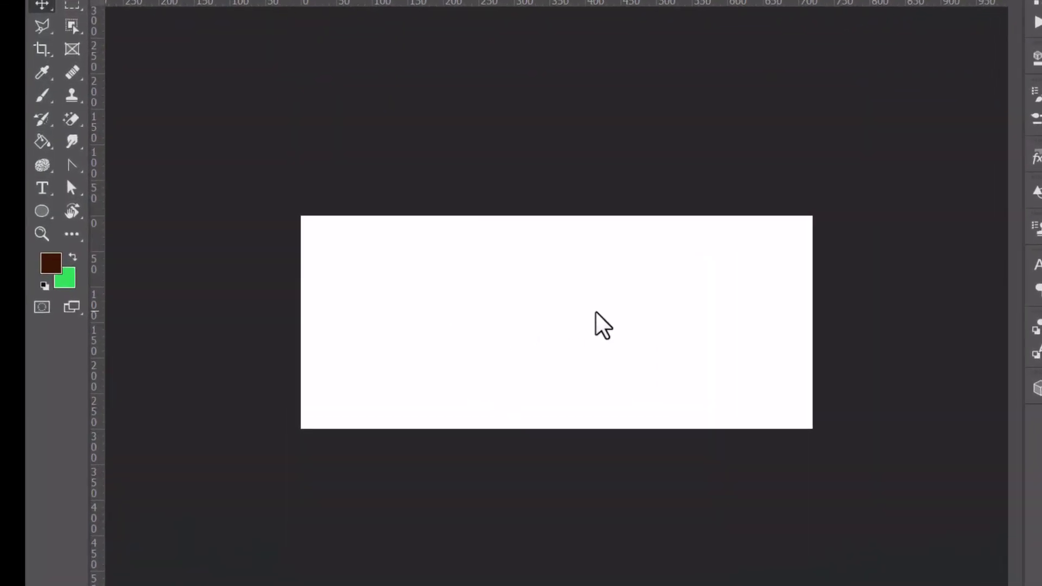
# Step: Draw a large dark brown rounded rectangle on the right with 44 px corners and no stroke
pyautogui.click(19, 303)
pyautogui.click(93, 315)
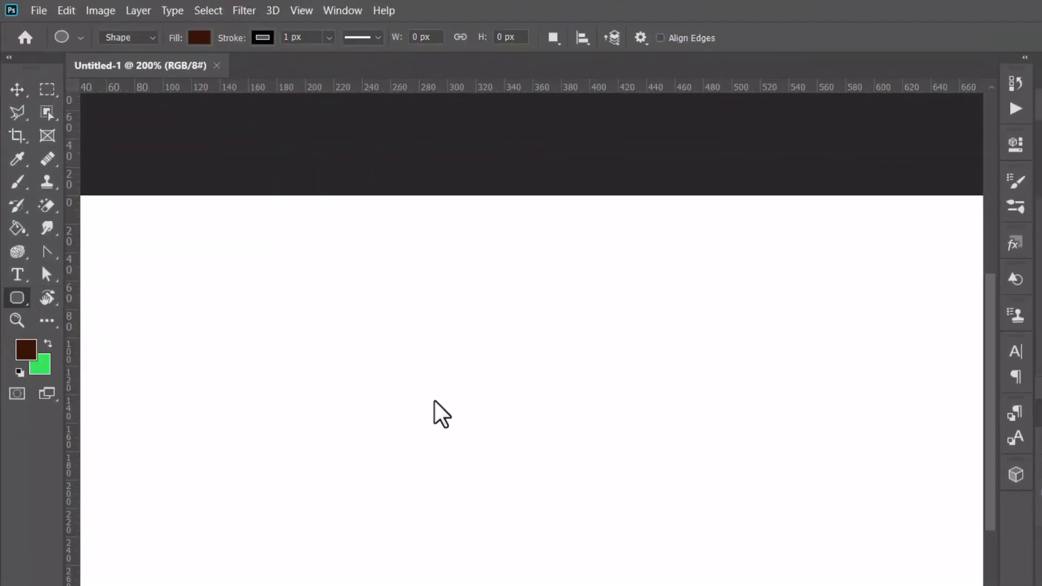
pyautogui.moveTo(330, 447); pyautogui.dragTo(175, 496)
pyautogui.moveTo(377, 206); pyautogui.dragTo(923, 439)
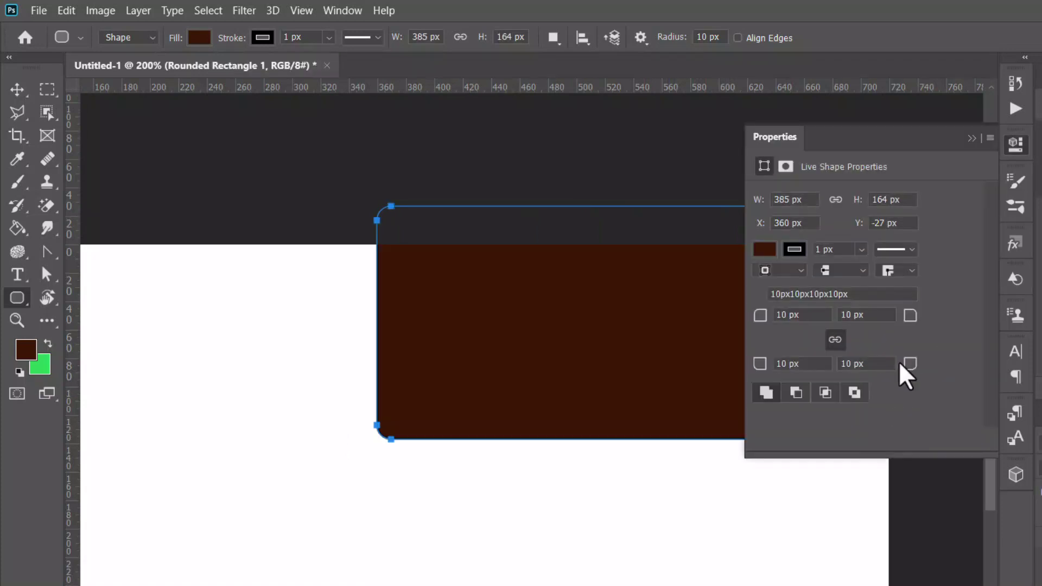
pyautogui.moveTo(923, 375); pyautogui.dragTo(939, 372)
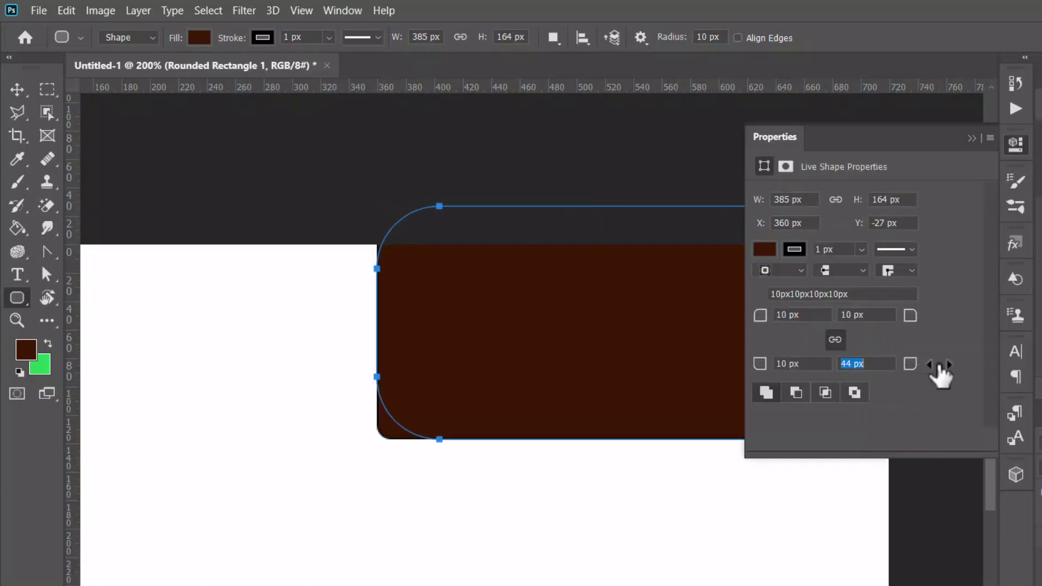
pyautogui.click(263, 39)
pyautogui.click(16, 89)
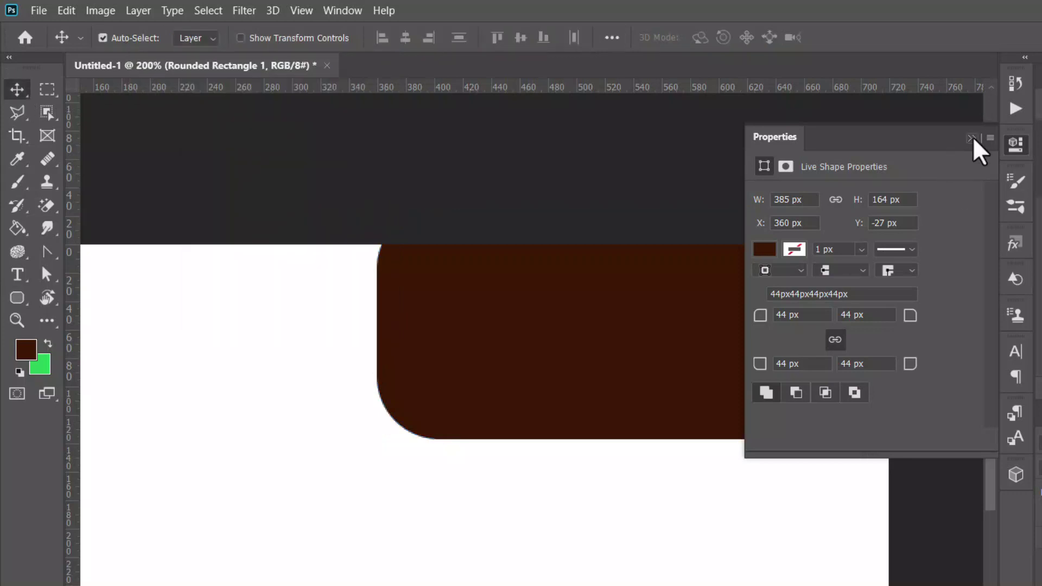
pyautogui.click(972, 139)
# Step: Rotate the rounded rectangle about -15°, stretch it to about 128% height and reposition it
pyautogui.hotkey('ctrl', 't')
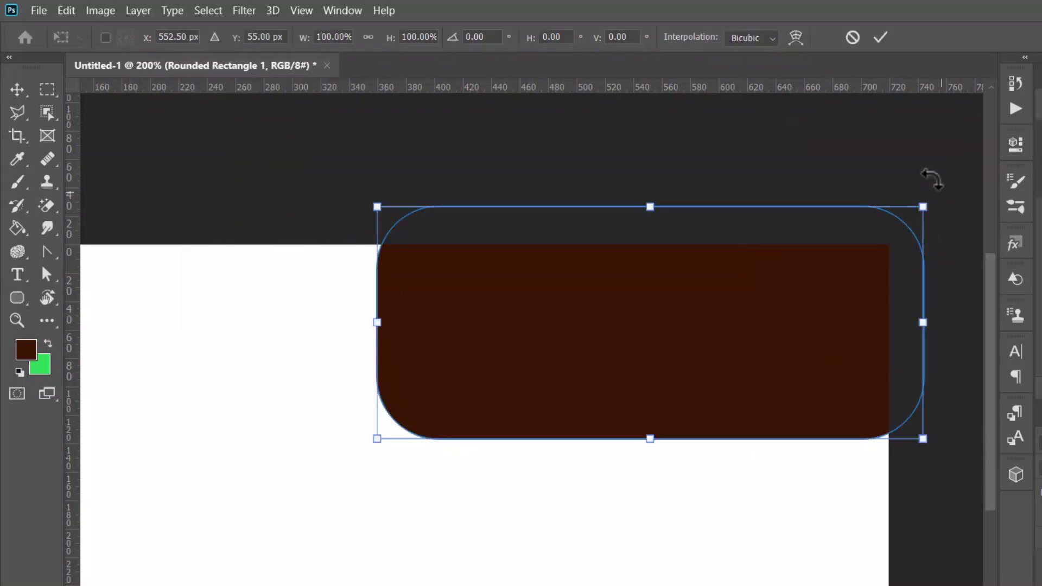
pyautogui.moveTo(932, 179)
pyautogui.mouseDown()
pyautogui.moveTo(807, 358)
pyautogui.moveTo(826, 349)
pyautogui.mouseUp()
pyautogui.moveTo(633, 226); pyautogui.dragTo(622, 185)
pyautogui.moveTo(621, 279); pyautogui.dragTo(625, 302)
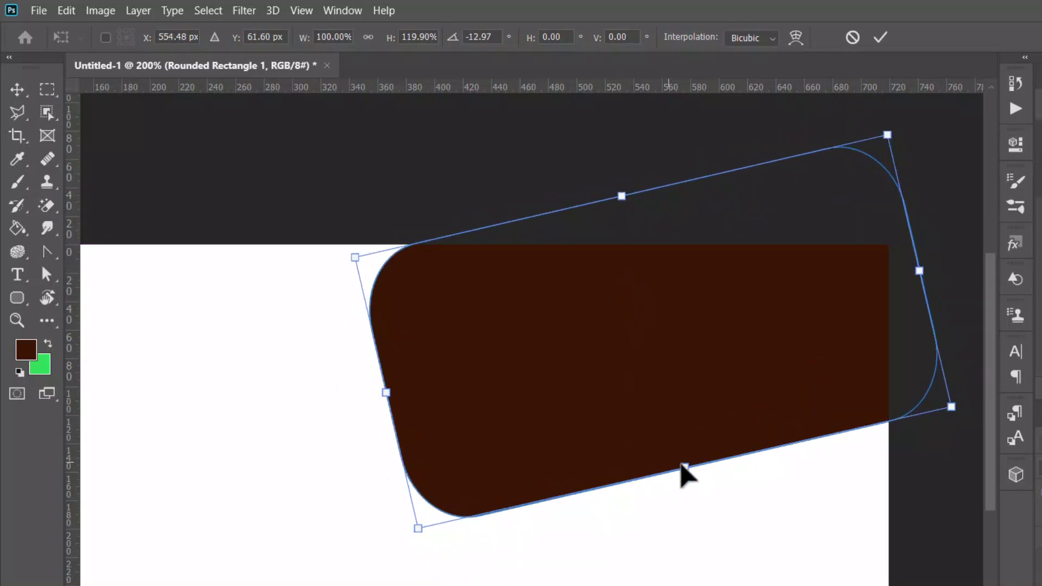
pyautogui.moveTo(682, 466); pyautogui.dragTo(687, 486)
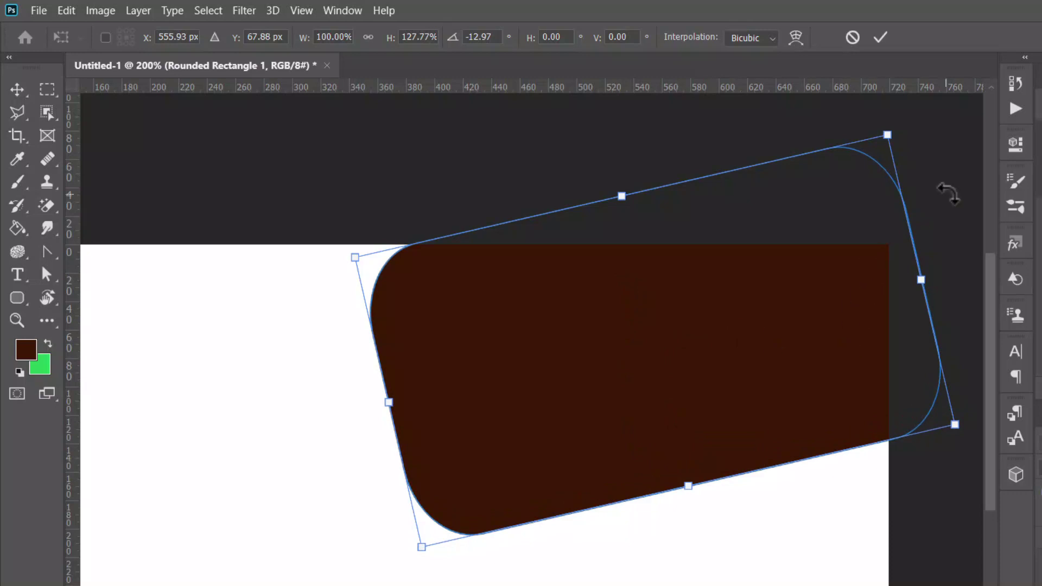
pyautogui.moveTo(948, 194); pyautogui.dragTo(944, 183)
pyautogui.moveTo(733, 309); pyautogui.dragTo(740, 309)
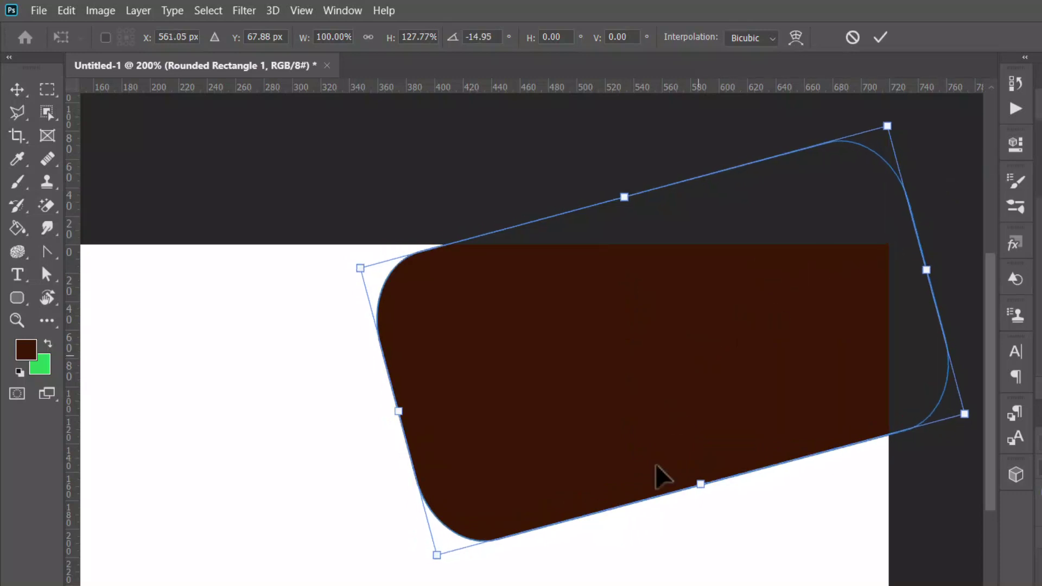
pyautogui.moveTo(658, 476)
pyautogui.mouseDown()
pyautogui.moveTo(713, 438)
pyautogui.moveTo(874, 426)
pyautogui.moveTo(645, 462)
pyautogui.moveTo(830, 437)
pyautogui.moveTo(621, 440)
pyautogui.mouseUp()
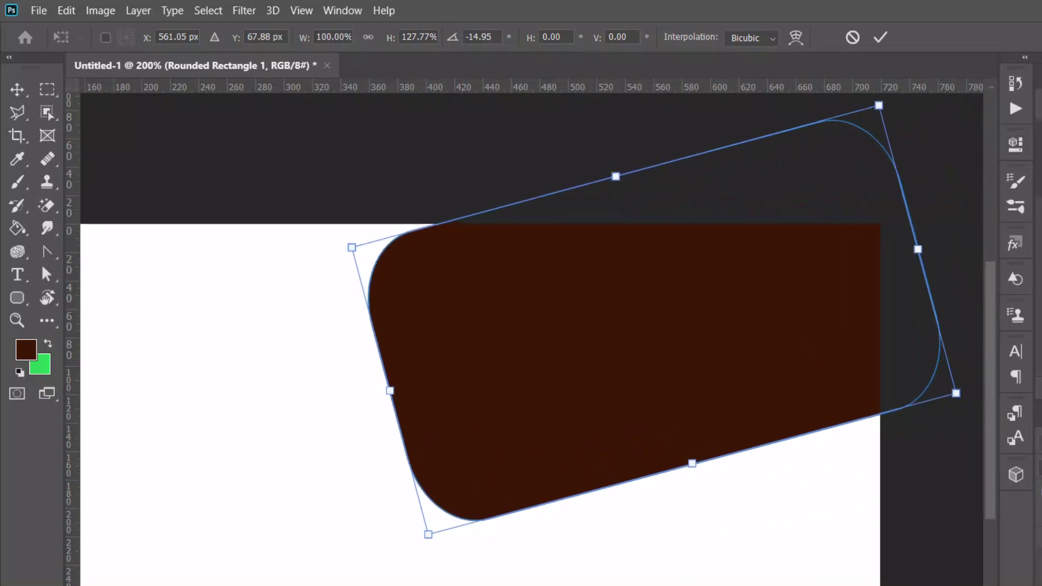
# Step: Commit the rectangle's transform and place the house photo from File Explorer into the banner
pyautogui.click(880, 37)
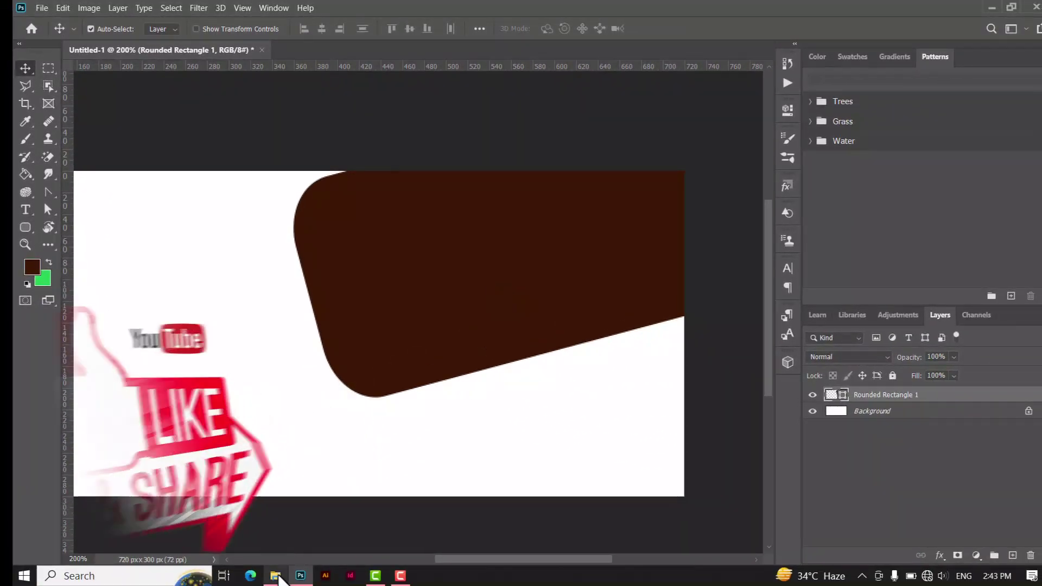
pyautogui.click(276, 577)
pyautogui.moveTo(263, 204); pyautogui.dragTo(452, 288)
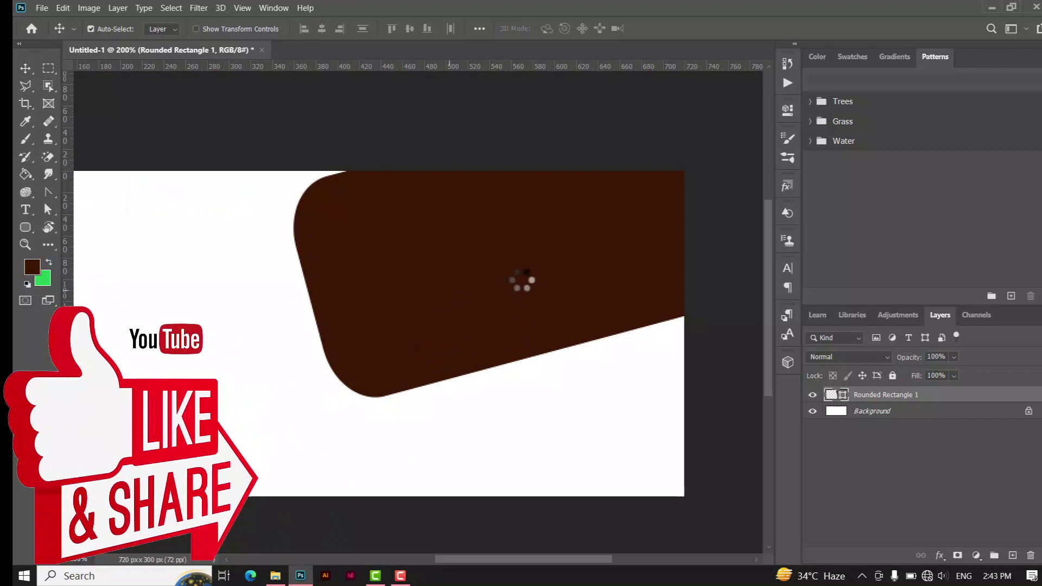
pyautogui.rightClick(532, 282)
pyautogui.click(971, 395)
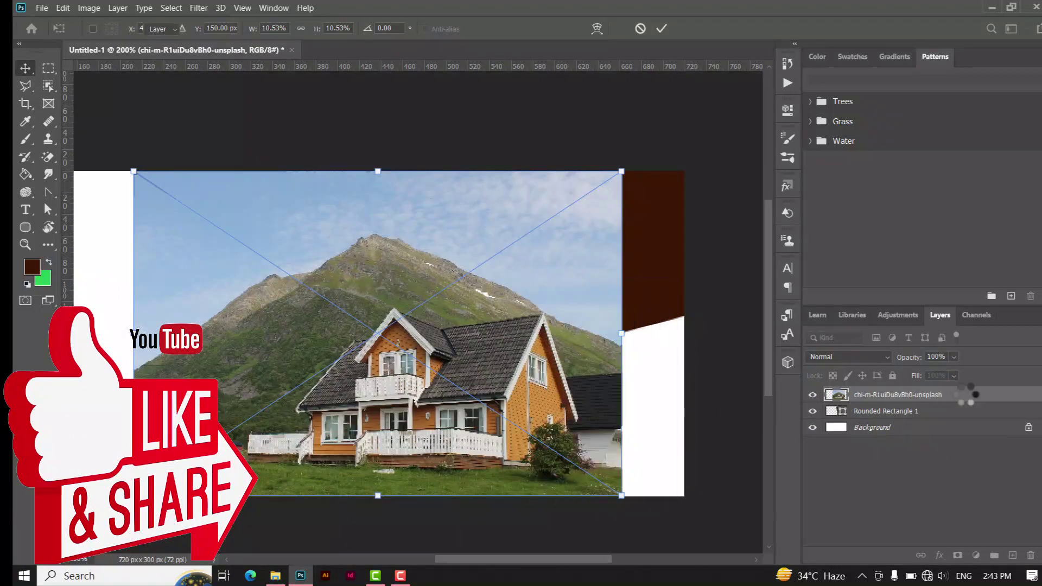
pyautogui.press('Return')
pyautogui.rightClick(996, 391)
pyautogui.press('Escape')
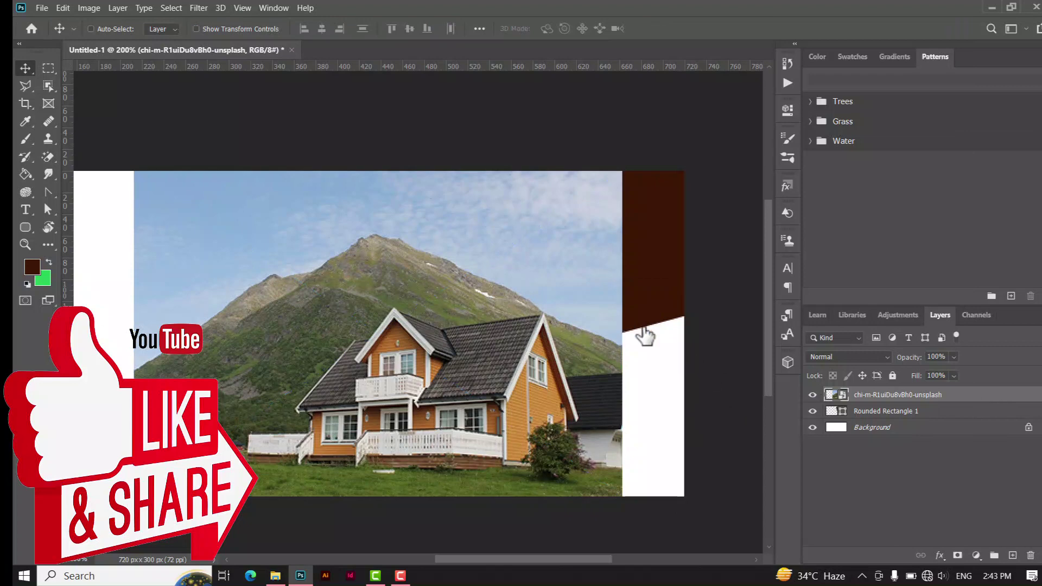
# Step: Shrink and reposition the house photo, then clip it into the rounded rectangle
pyautogui.hotkey('ctrl', 't')
pyautogui.moveTo(568, 179); pyautogui.dragTo(660, 108)
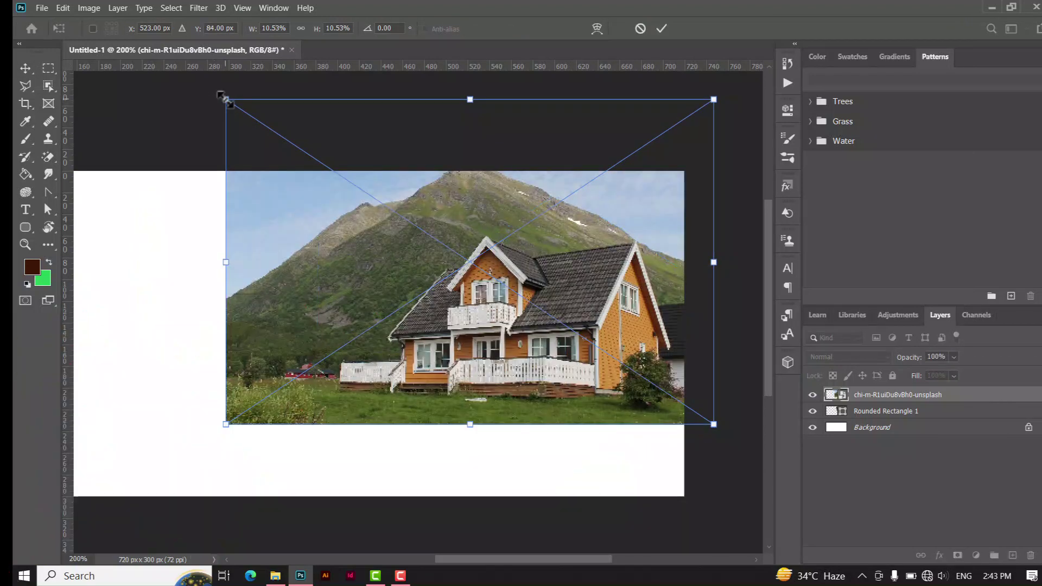
pyautogui.moveTo(223, 98); pyautogui.dragTo(325, 163)
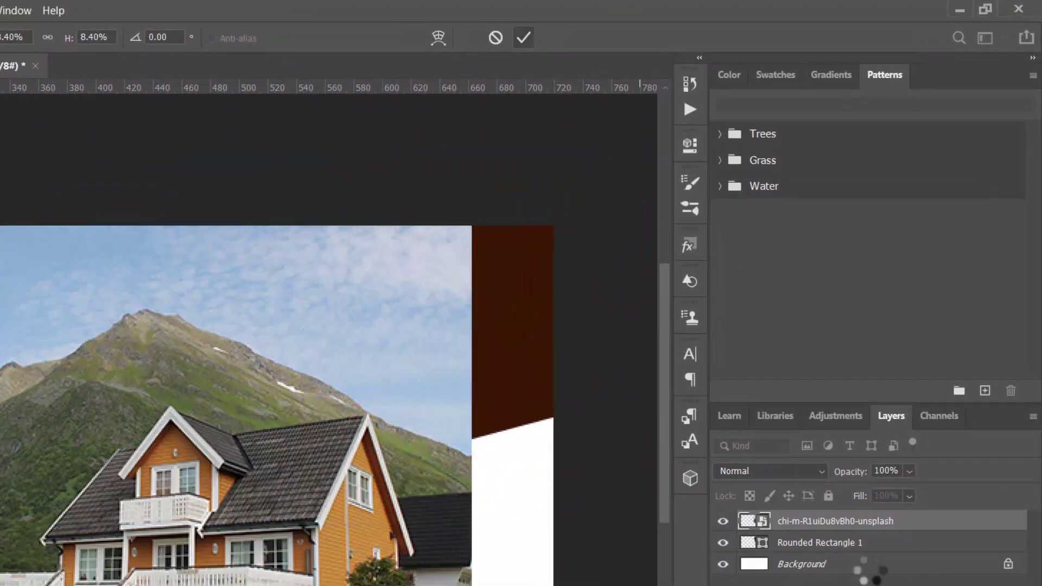
pyautogui.press('Return')
pyautogui.rightClick(855, 521)
pyautogui.click(693, 386)
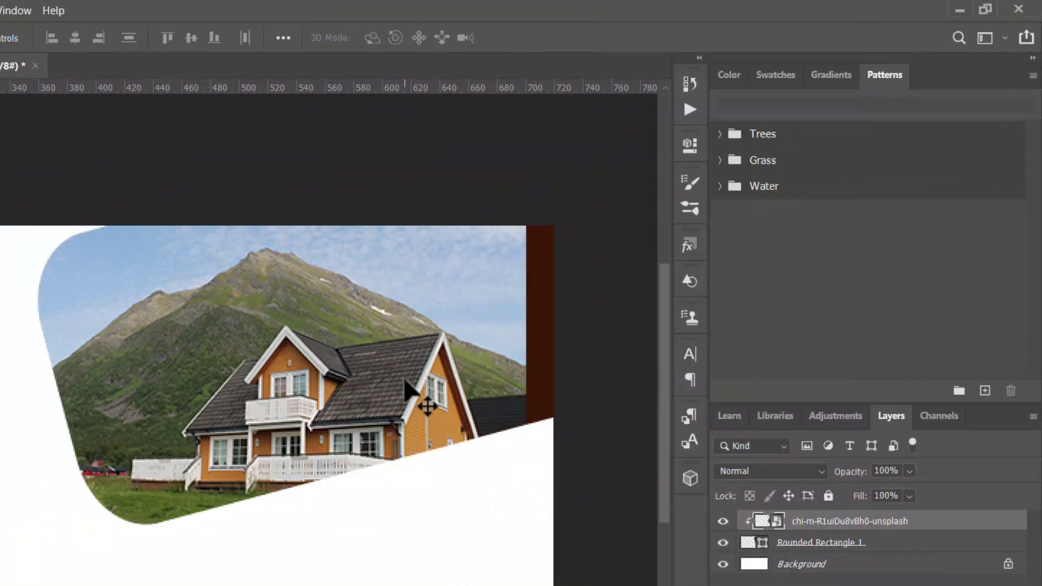
# Step: Rotate the clipped photo to about -16.65° and enlarge it to match the tilted frame
pyautogui.moveTo(405, 380); pyautogui.dragTo(421, 364)
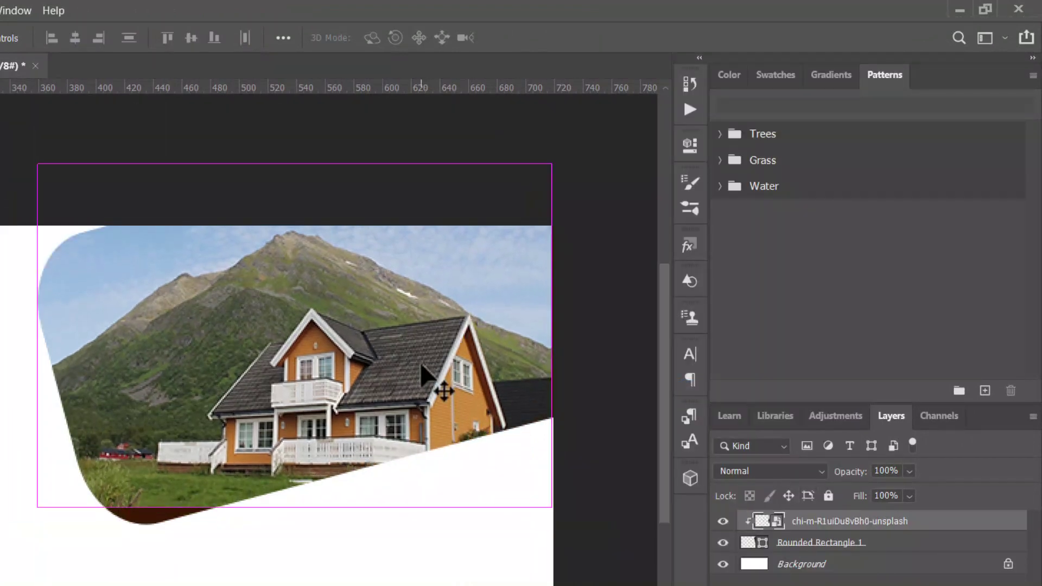
pyautogui.hotkey('ctrl', 't')
pyautogui.moveTo(565, 144); pyautogui.dragTo(478, 108)
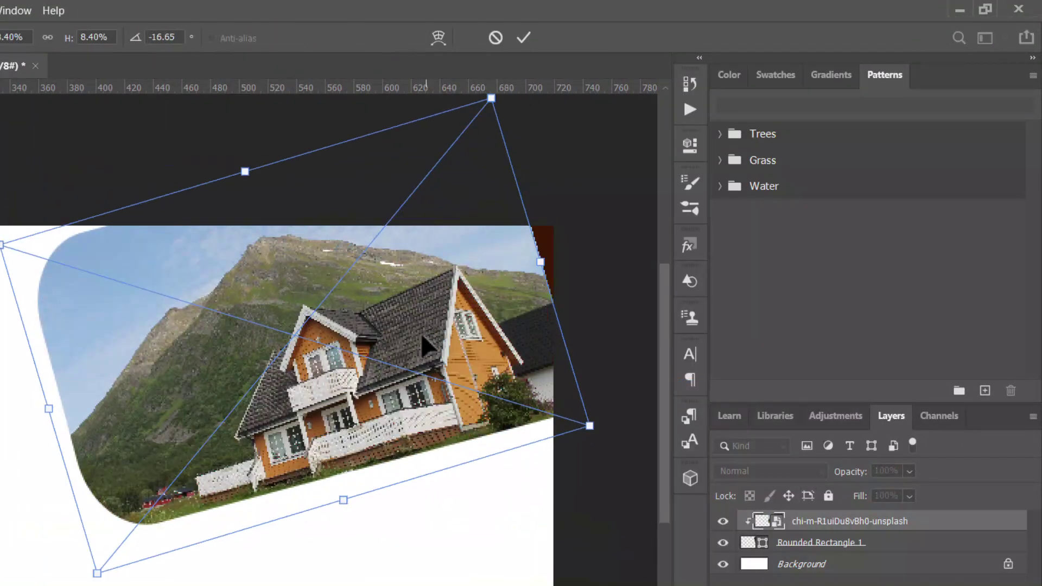
pyautogui.moveTo(422, 333); pyautogui.dragTo(430, 320)
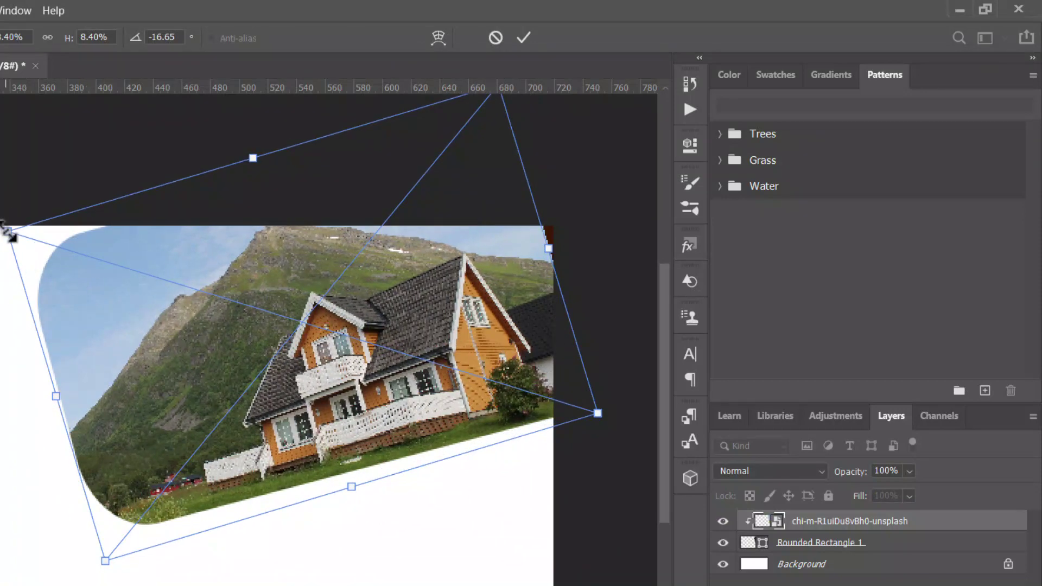
pyautogui.moveTo(9, 233); pyautogui.dragTo(0, 195)
pyautogui.moveTo(431, 358); pyautogui.dragTo(446, 358)
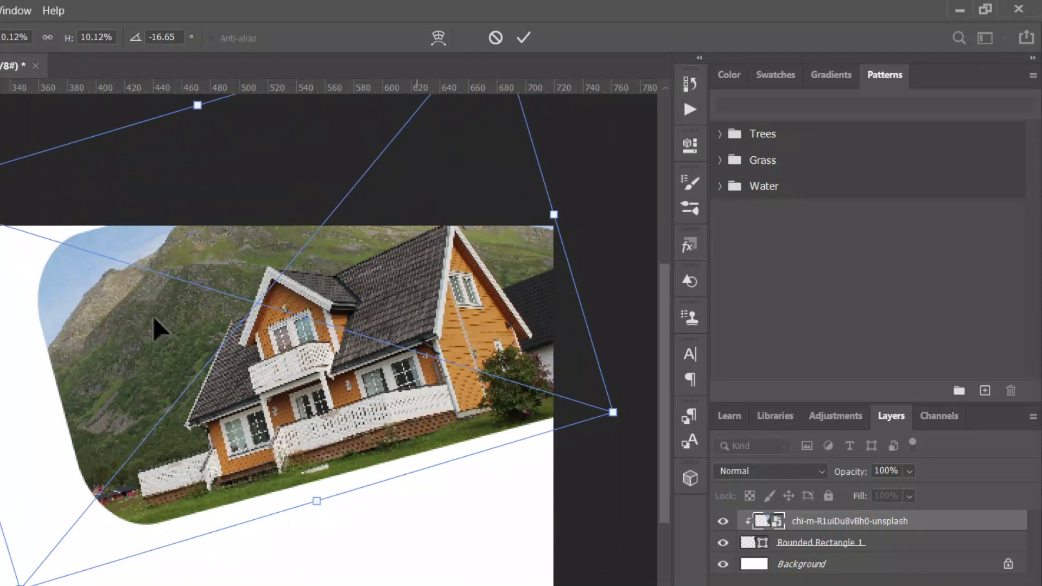
pyautogui.moveTo(366, 180); pyautogui.dragTo(357, 171)
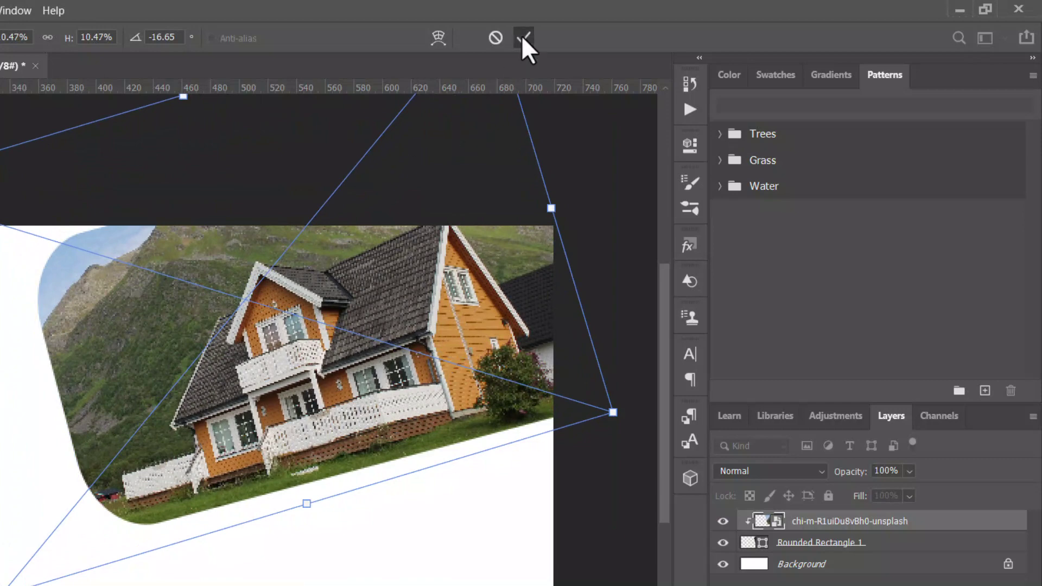
pyautogui.click(522, 39)
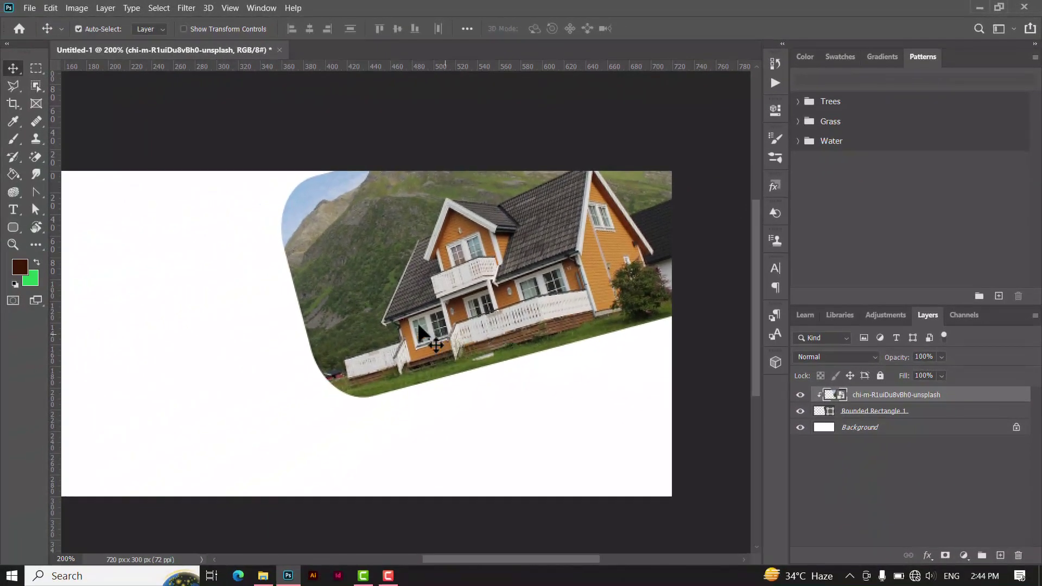
# Step: Enlarge the photo from its top-left corner so it fully fills the frame
pyautogui.rightClick(367, 285)
pyautogui.hotkey('ctrl', 't')
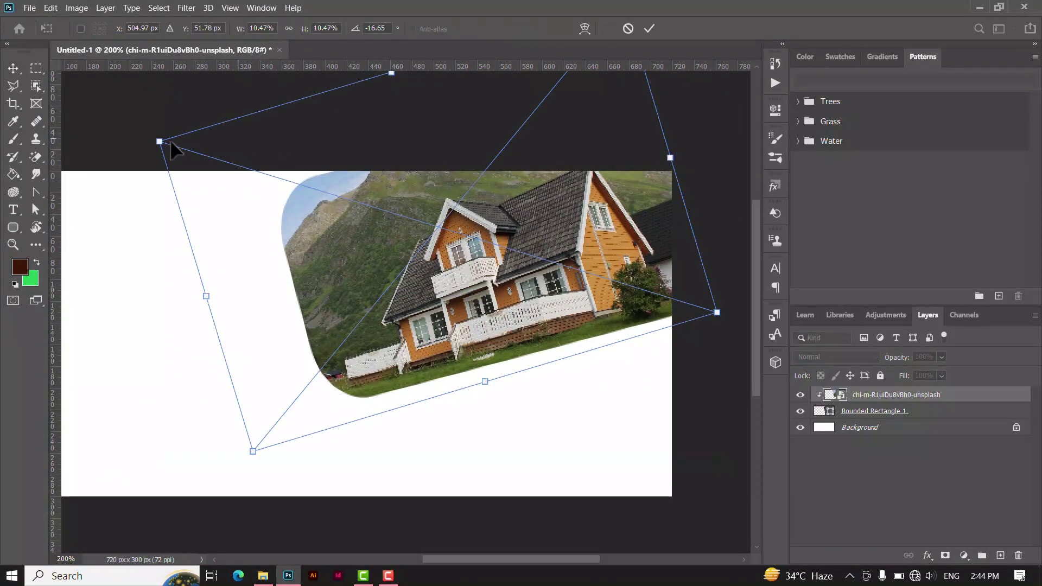
pyautogui.moveTo(158, 142); pyautogui.dragTo(109, 125)
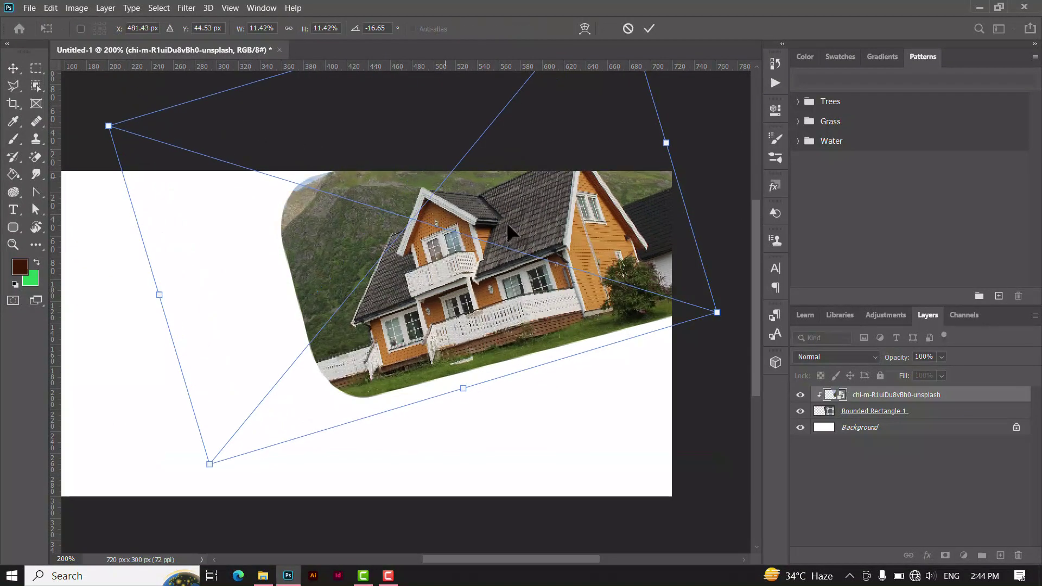
pyautogui.click(649, 28)
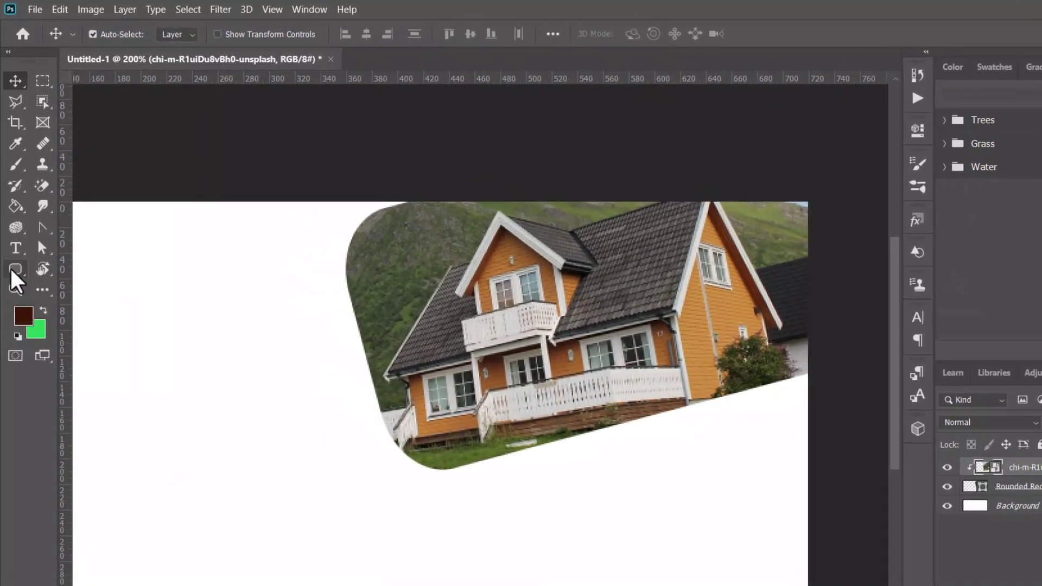
# Step: Draw an outline-free dark brown circle left of the house photo
pyautogui.click(13, 228)
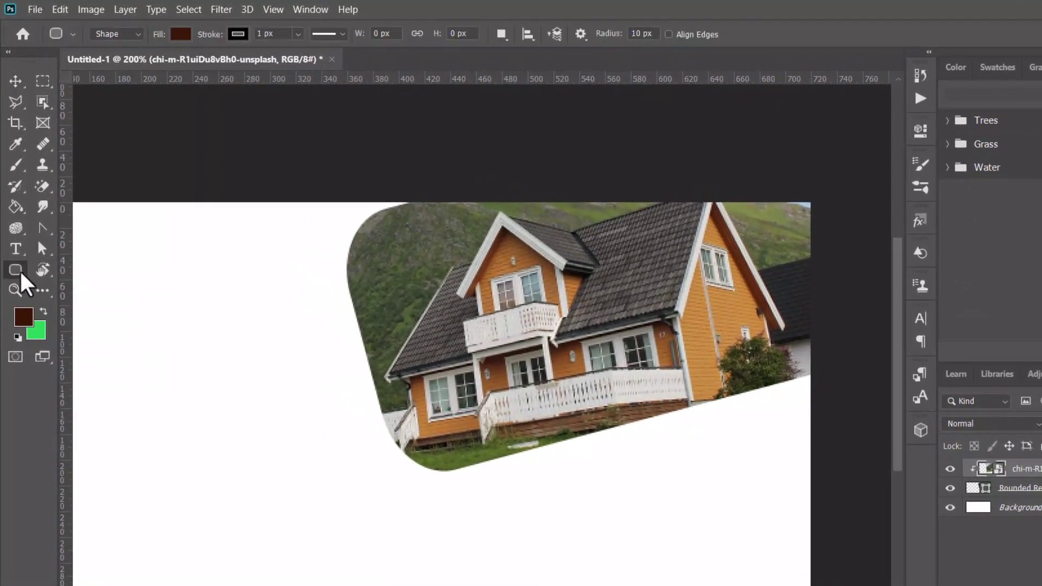
pyautogui.rightClick(15, 272)
pyautogui.click(71, 299)
pyautogui.click(237, 34)
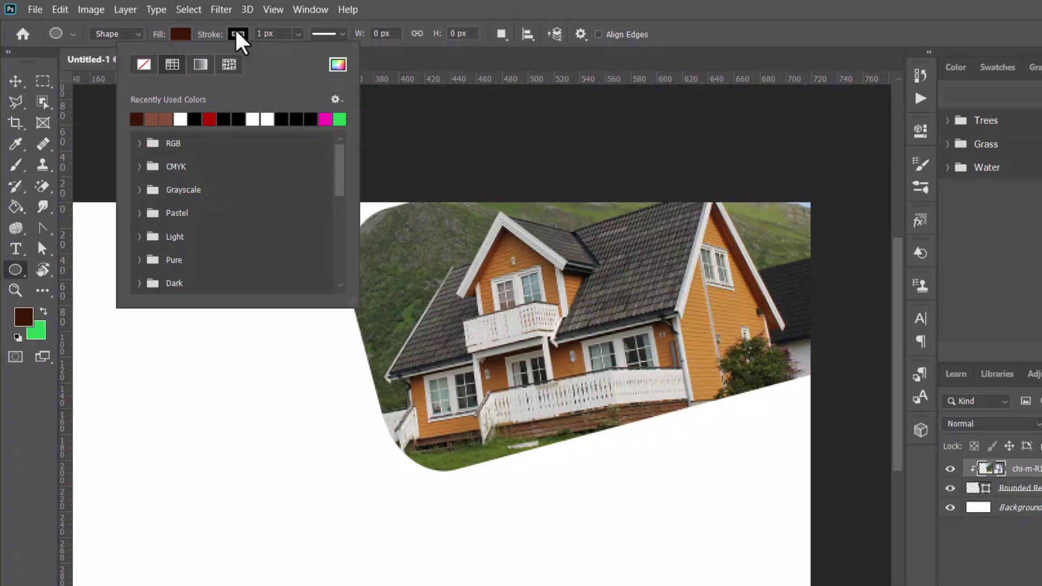
pyautogui.click(144, 65)
pyautogui.click(15, 271)
pyautogui.moveTo(239, 354); pyautogui.dragTo(354, 580)
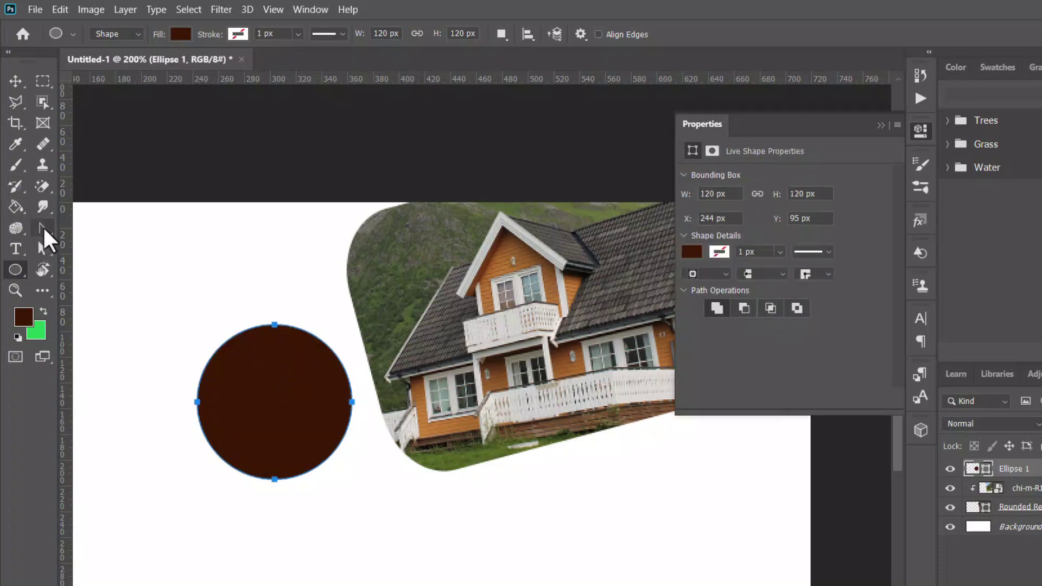
# Step: Convert the circle's bottom anchor to a sharp corner and drag it down into a teardrop tip
pyautogui.rightClick(43, 228)
pyautogui.click(103, 305)
pyautogui.click(275, 480)
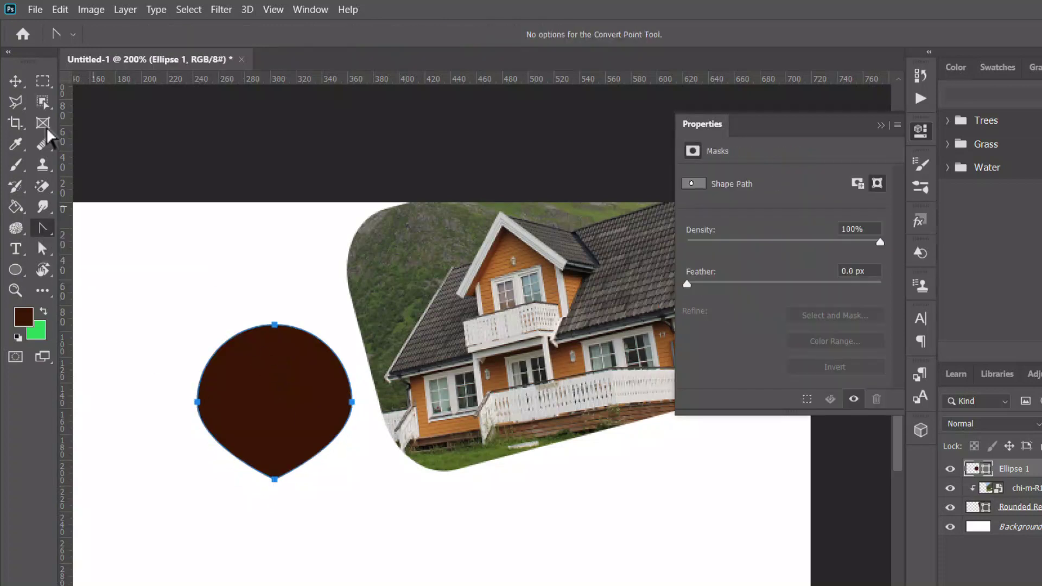
pyautogui.click(15, 81)
pyautogui.click(44, 229)
pyautogui.click(43, 250)
pyautogui.moveTo(275, 479); pyautogui.dragTo(276, 505)
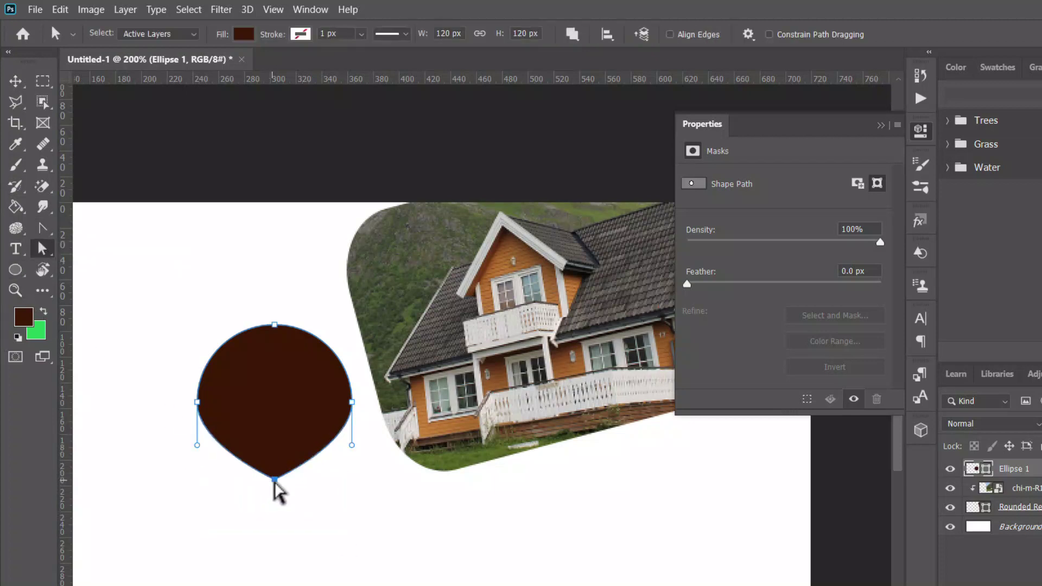
pyautogui.click(880, 125)
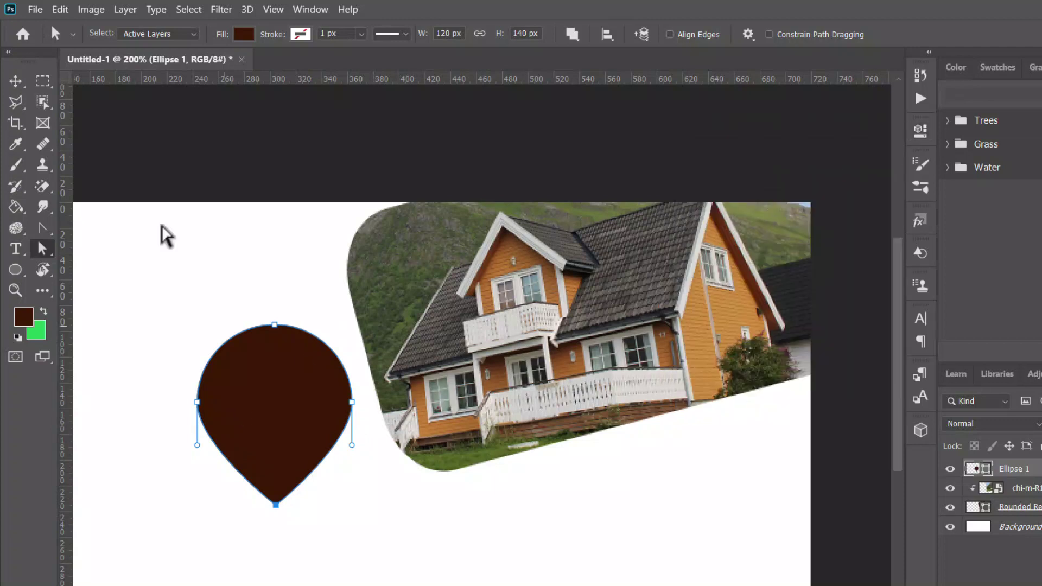
pyautogui.click(15, 81)
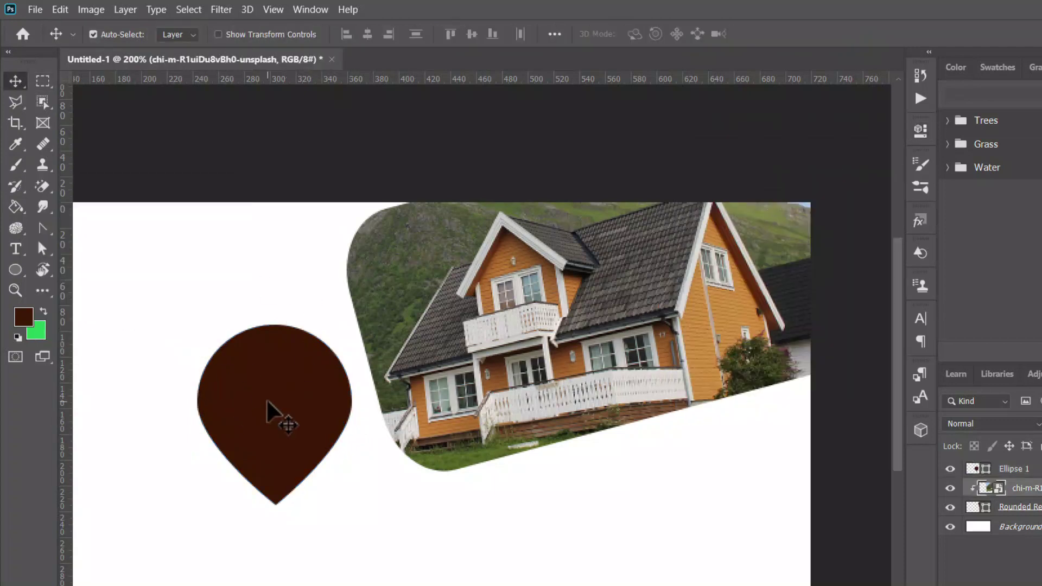
# Step: Move the teardrop onto the house photo and rotate it so its tip points left
pyautogui.moveTo(291, 419); pyautogui.dragTo(579, 399)
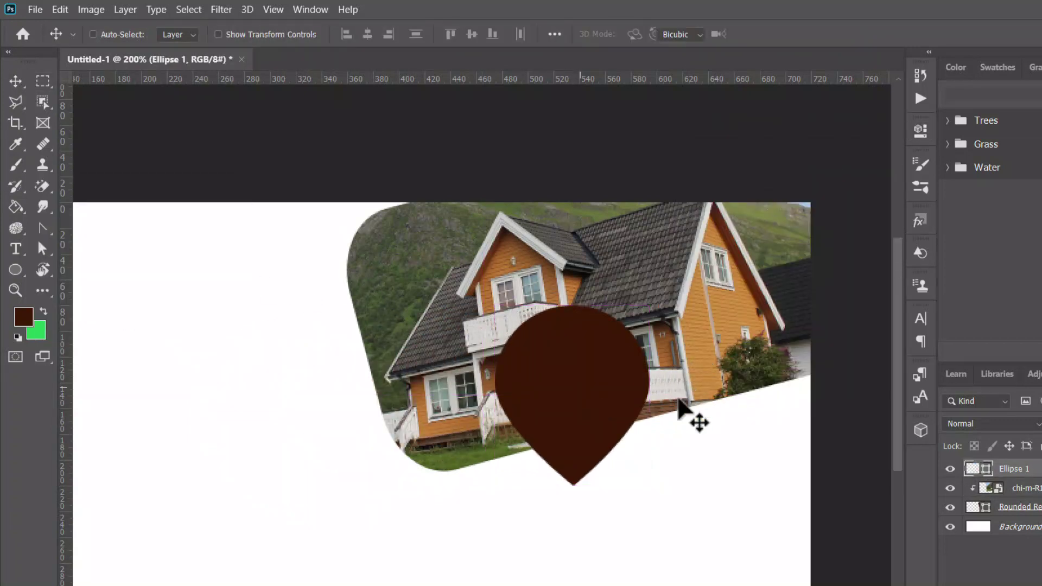
pyautogui.hotkey('ctrl', 't')
pyautogui.moveTo(675, 484)
pyautogui.mouseDown()
pyautogui.moveTo(542, 531)
pyautogui.moveTo(492, 493)
pyautogui.mouseUp()
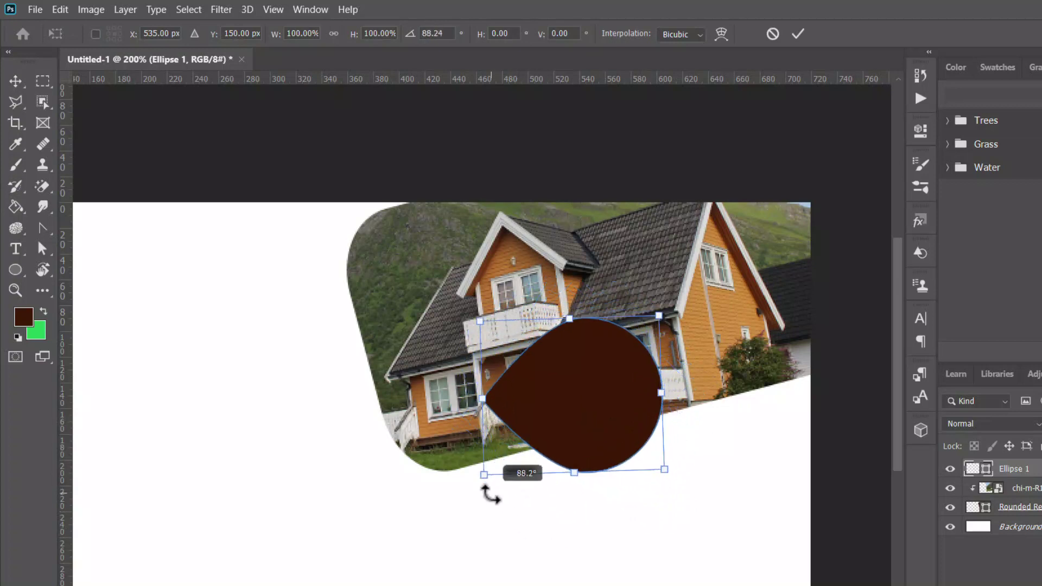
pyautogui.click(798, 34)
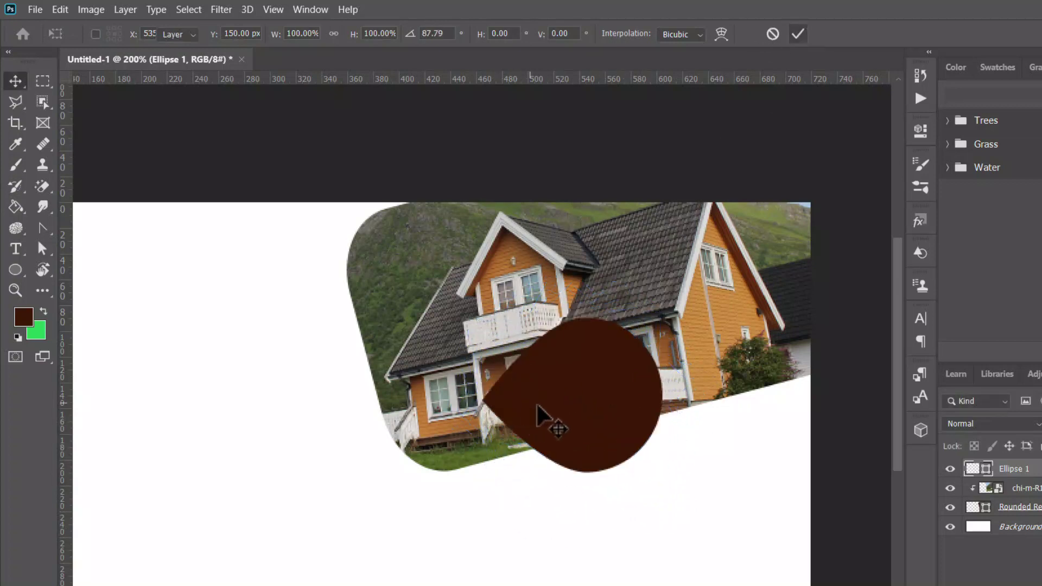
# Step: Duplicate the teardrop to the left and flip the copy horizontally
pyautogui.moveTo(534, 425); pyautogui.dragTo(366, 426)
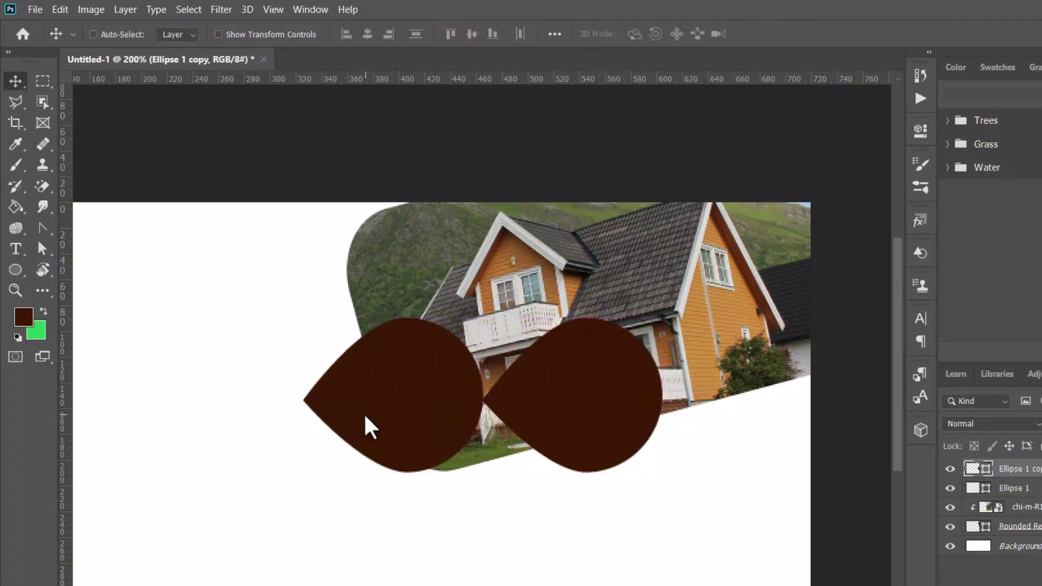
pyautogui.hotkey('ctrl', 't')
pyautogui.rightClick(385, 426)
pyautogui.click(429, 392)
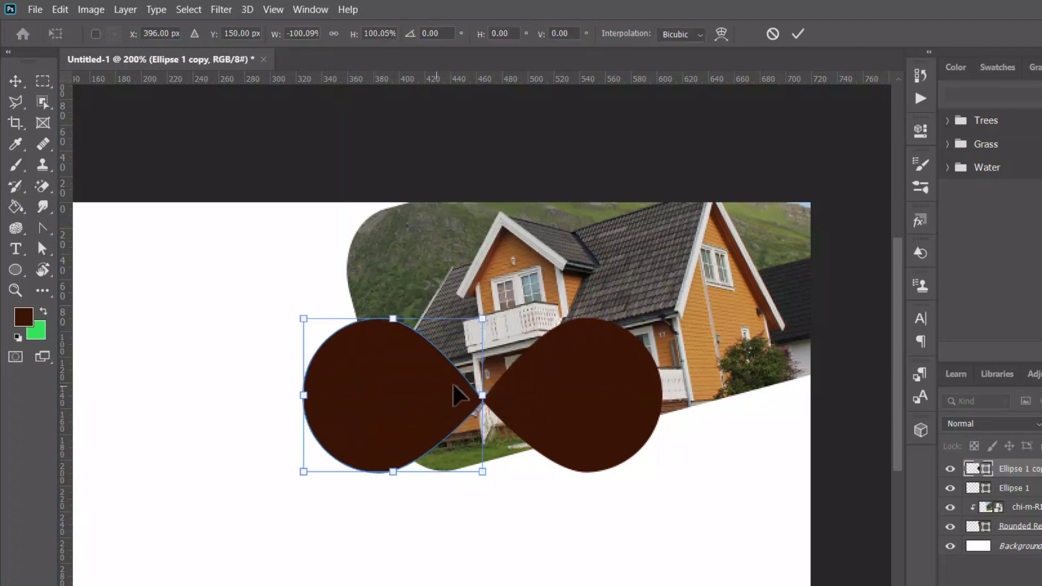
pyautogui.click(797, 34)
pyautogui.press('Return')
pyautogui.rightClick(443, 396)
pyautogui.press('Escape')
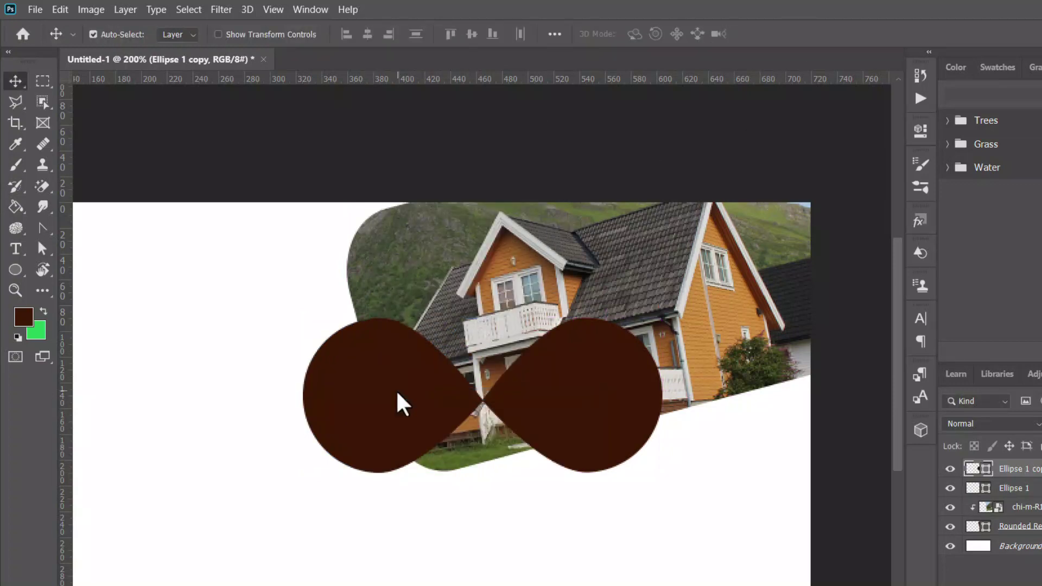
# Step: Duplicate a teardrop above the centre and rotate it to point straight down
pyautogui.moveTo(400, 402); pyautogui.dragTo(467, 307)
pyautogui.hotkey('ctrl', 't')
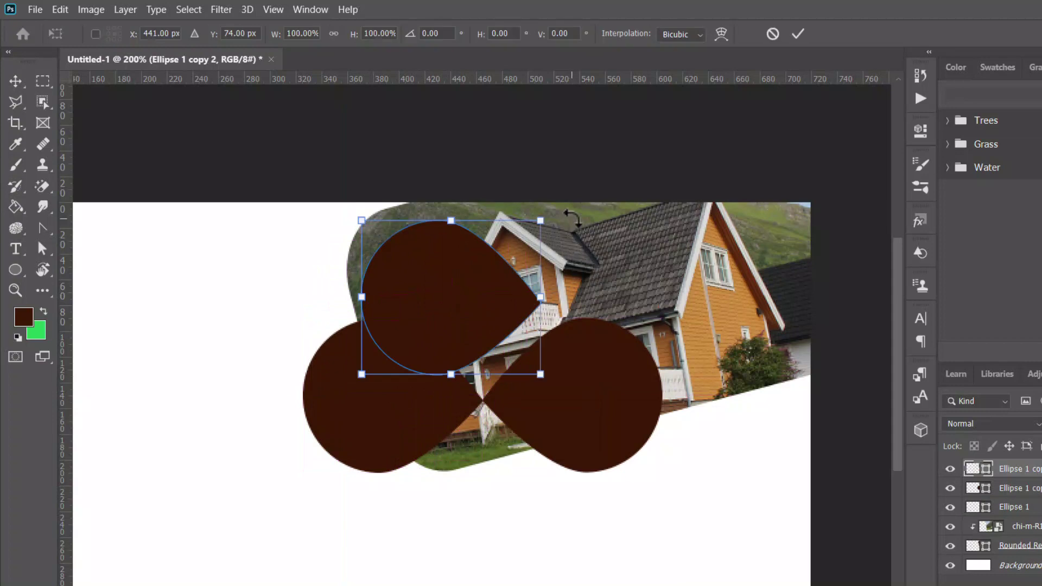
pyautogui.moveTo(548, 217); pyautogui.dragTo(545, 357)
pyautogui.moveTo(442, 309); pyautogui.dragTo(468, 307)
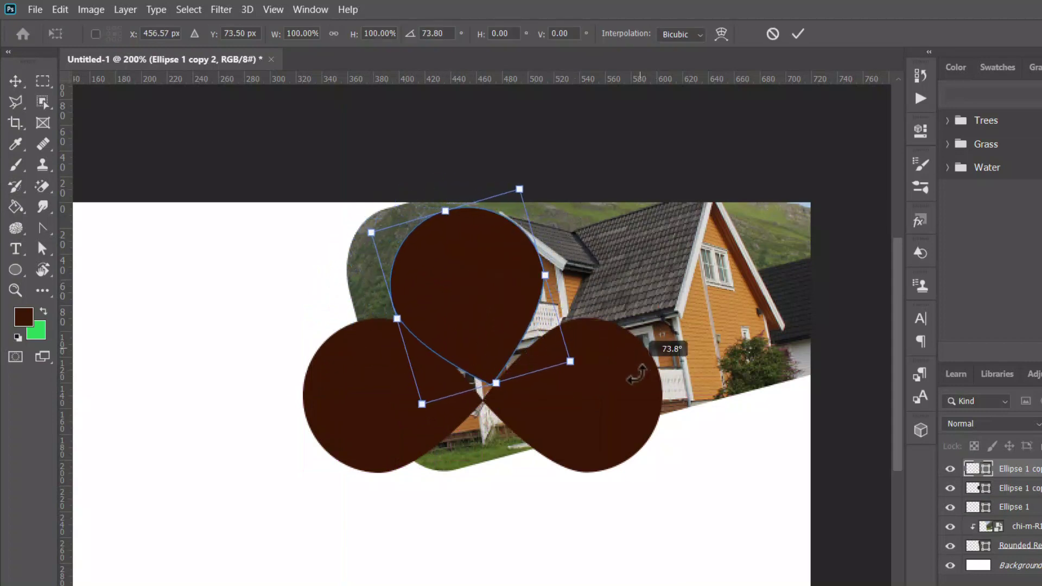
pyautogui.moveTo(624, 350); pyautogui.dragTo(506, 309)
pyautogui.press('Return')
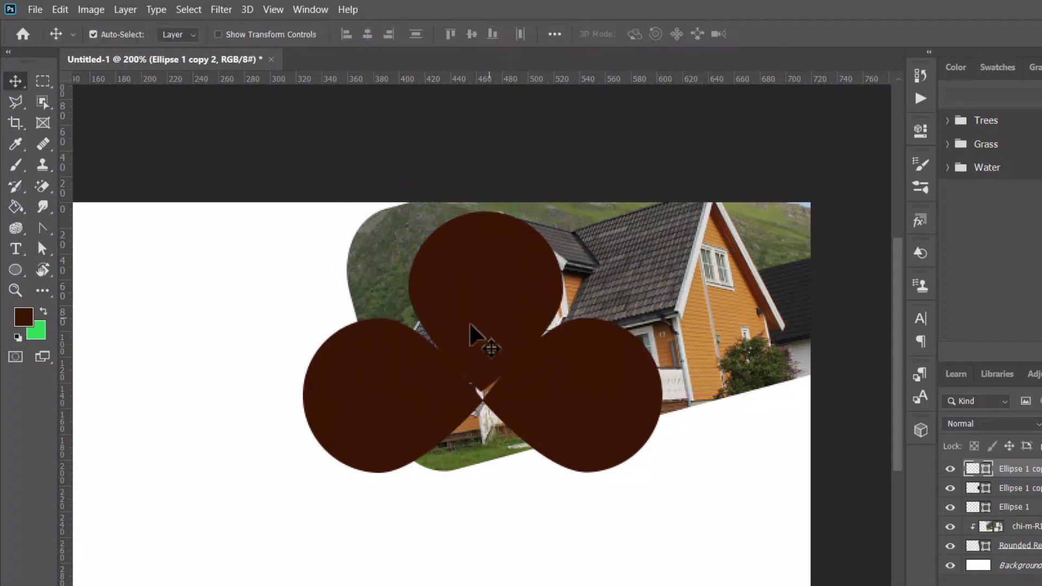
# Step: Duplicate the top teardrop below the centre and flip it vertically
pyautogui.rightClick(481, 339)
pyautogui.click(477, 340)
pyautogui.moveTo(477, 338); pyautogui.dragTo(473, 519)
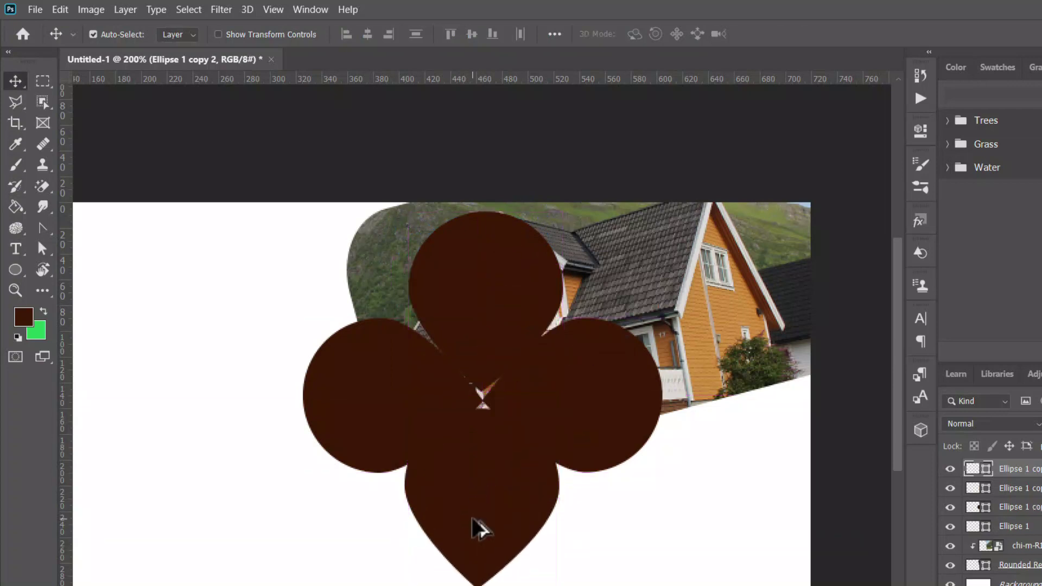
pyautogui.hotkey('ctrl', 't')
pyautogui.rightClick(472, 519)
pyautogui.click(502, 498)
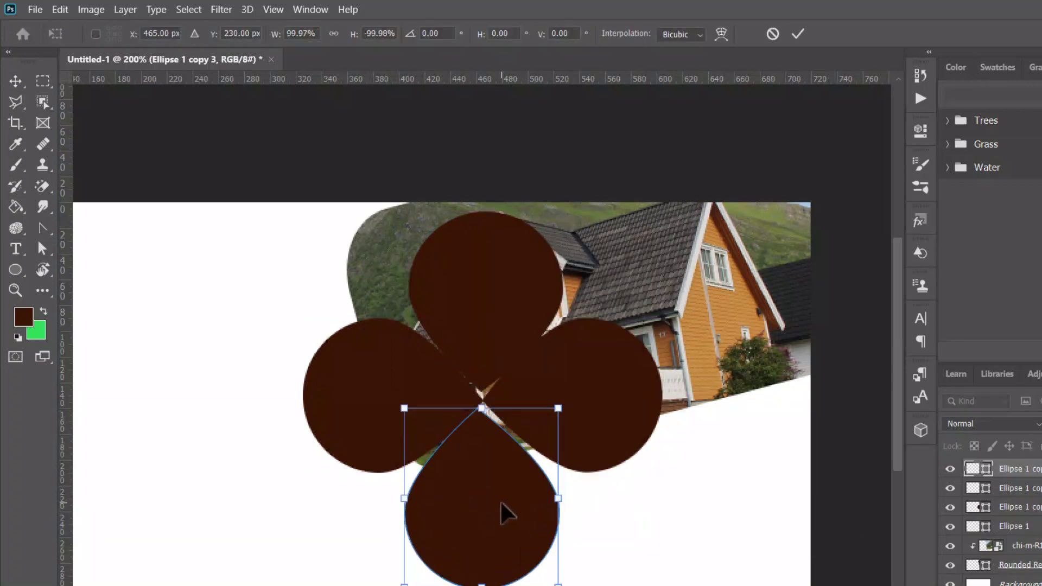
pyautogui.click(796, 37)
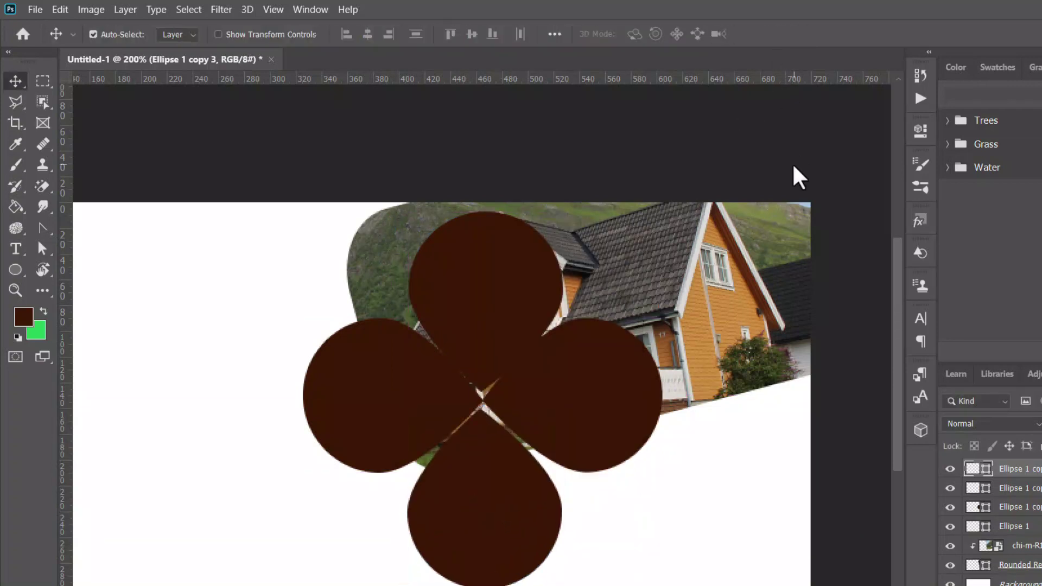
# Step: Select each petal layer in turn: Ellipse 1, Ellipse 1 copy, copy 3 and copy 2
pyautogui.rightClick(488, 361)
pyautogui.rightClick(509, 402)
pyautogui.click(522, 408)
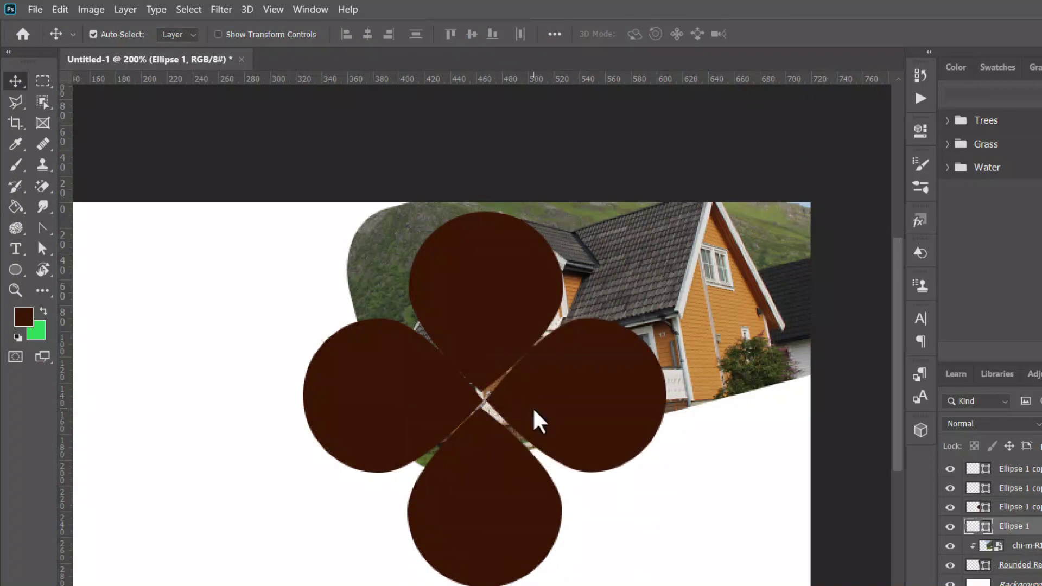
pyautogui.rightClick(425, 402)
pyautogui.click(443, 403)
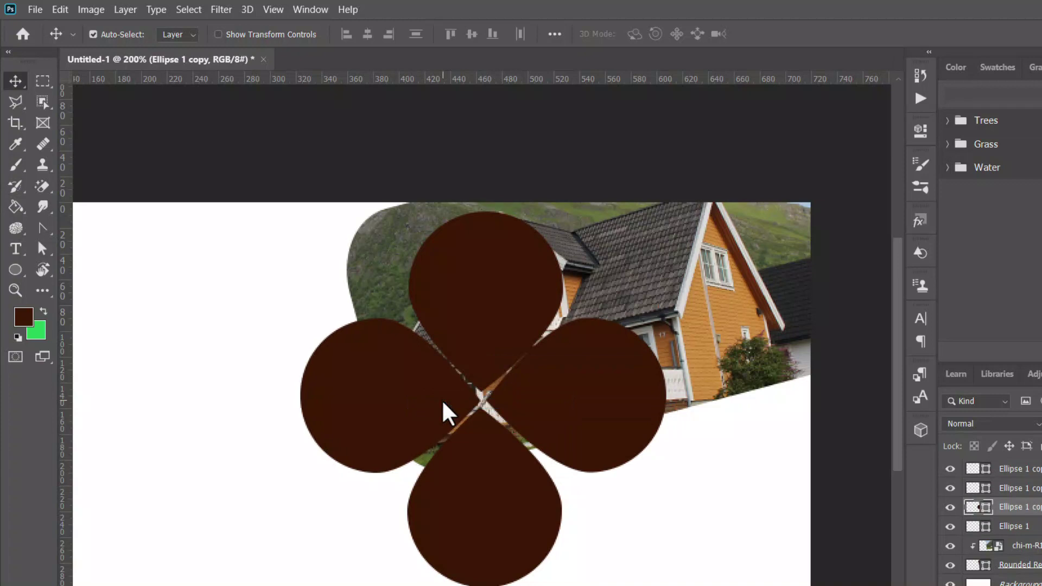
pyautogui.click(476, 515)
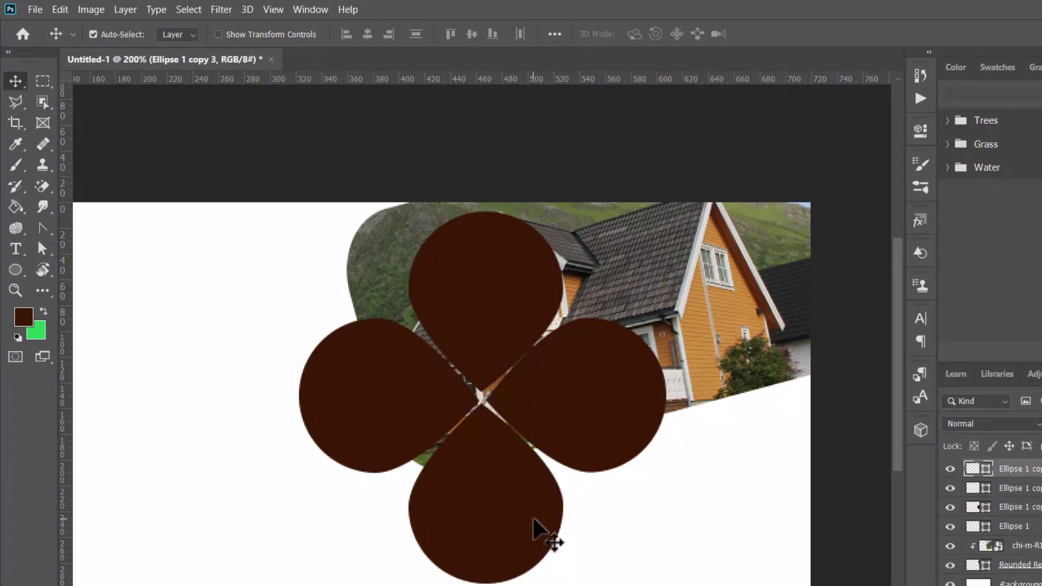
pyautogui.rightClick(508, 325)
pyautogui.click(527, 337)
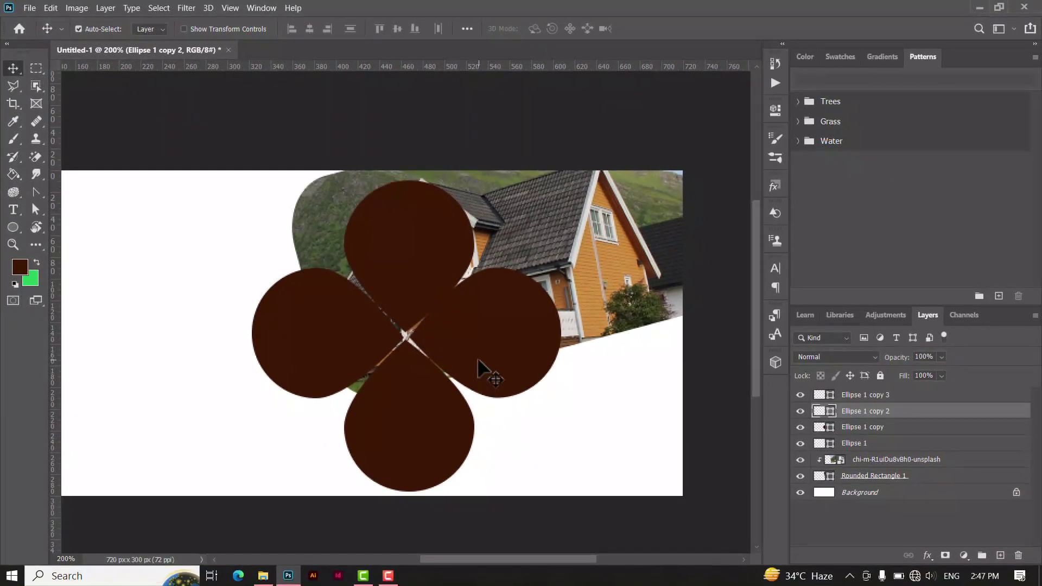
# Step: Select the four Ellipse teardrop layers and group them as Group 1
pyautogui.rightClick(478, 369)
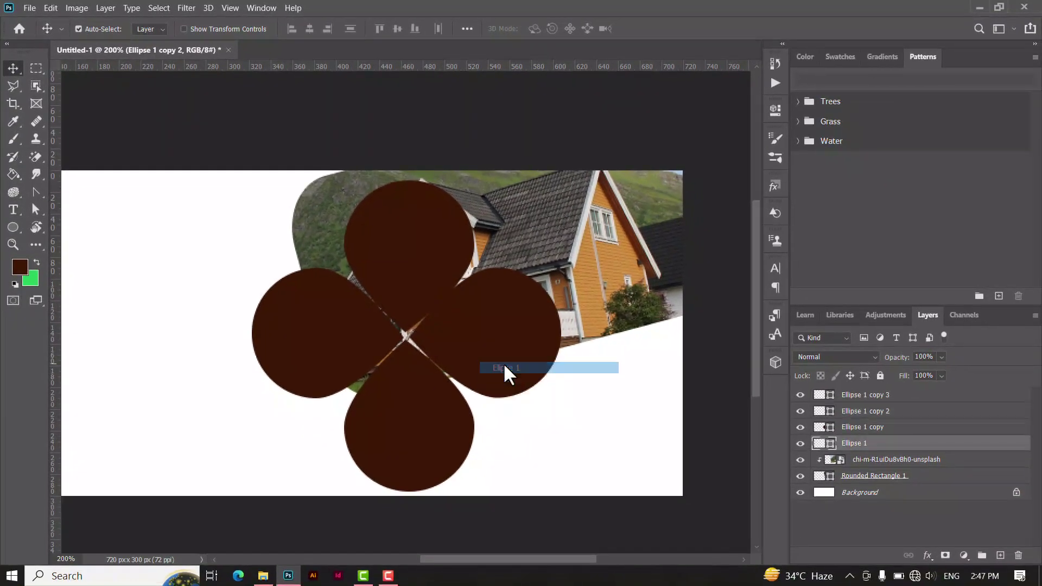
pyautogui.click(506, 372)
pyautogui.click(584, 417)
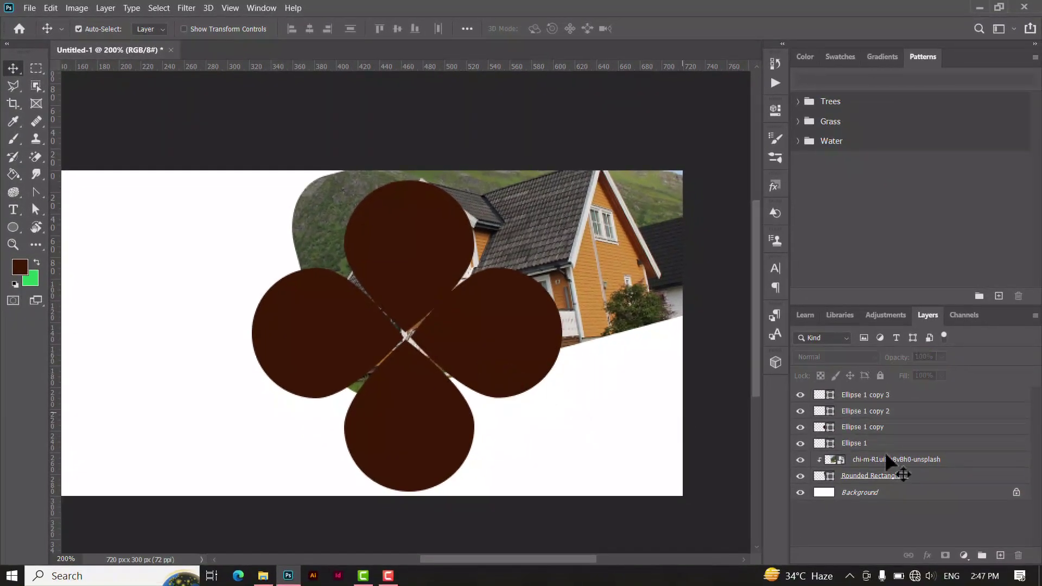
pyautogui.click(883, 399)
pyautogui.keyDown('shift'); pyautogui.click(884, 446); pyautogui.keyUp('shift')
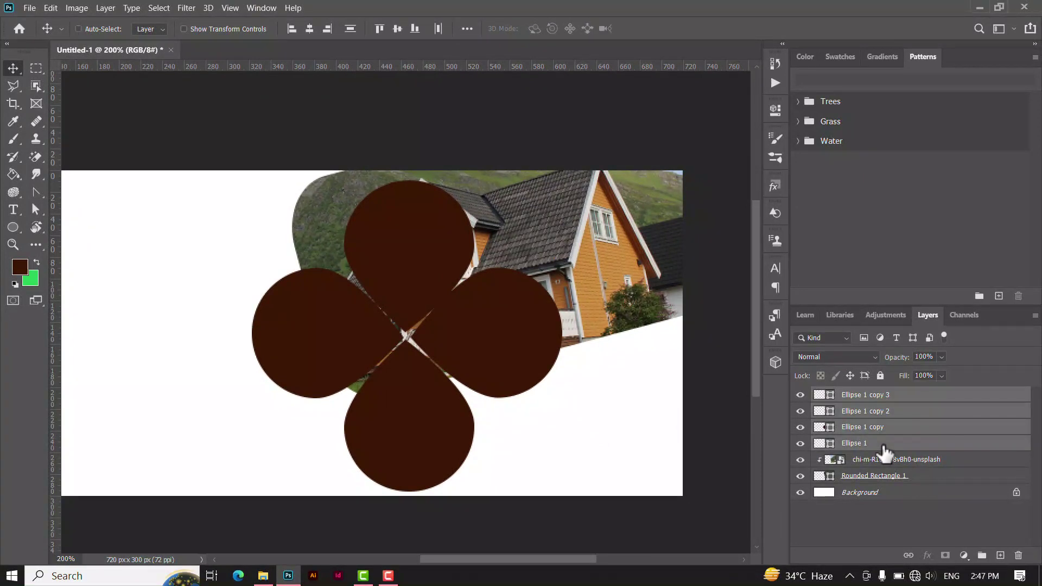
pyautogui.hotkey('ctrl', 'g')
# Step: Scale the clover group to about 80% and move it into position
pyautogui.hotkey('ctrl', 't')
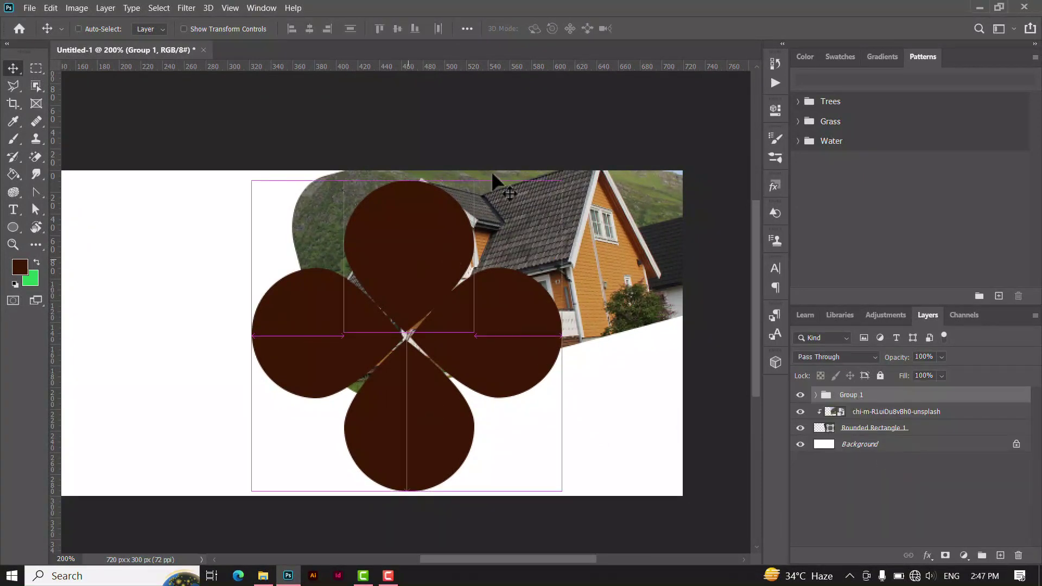
pyautogui.moveTo(562, 179); pyautogui.dragTo(509, 250)
pyautogui.moveTo(371, 383); pyautogui.dragTo(373, 345)
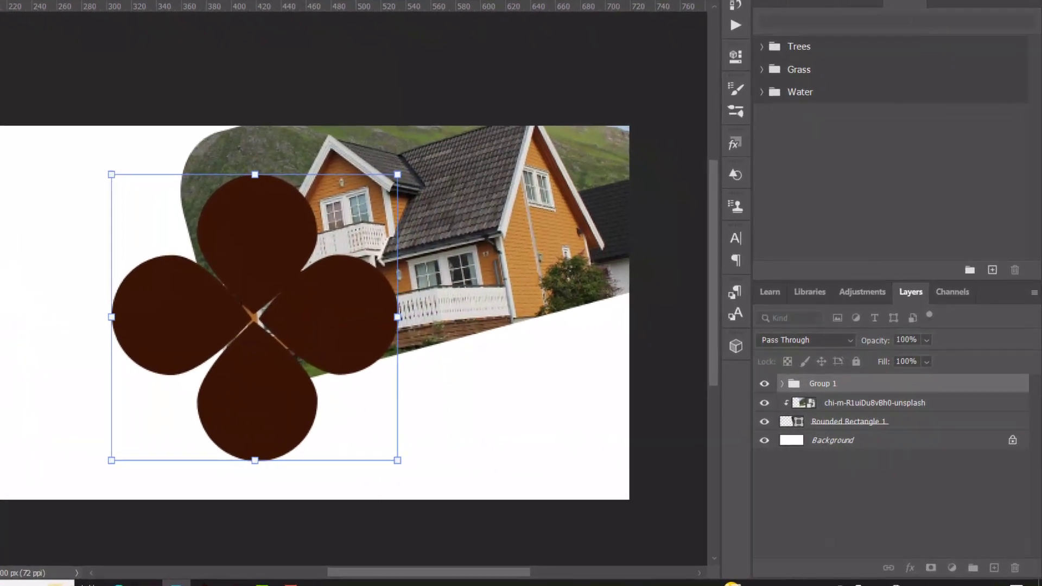
pyautogui.press('Return')
pyautogui.moveTo(296, 449); pyautogui.dragTo(412, 427)
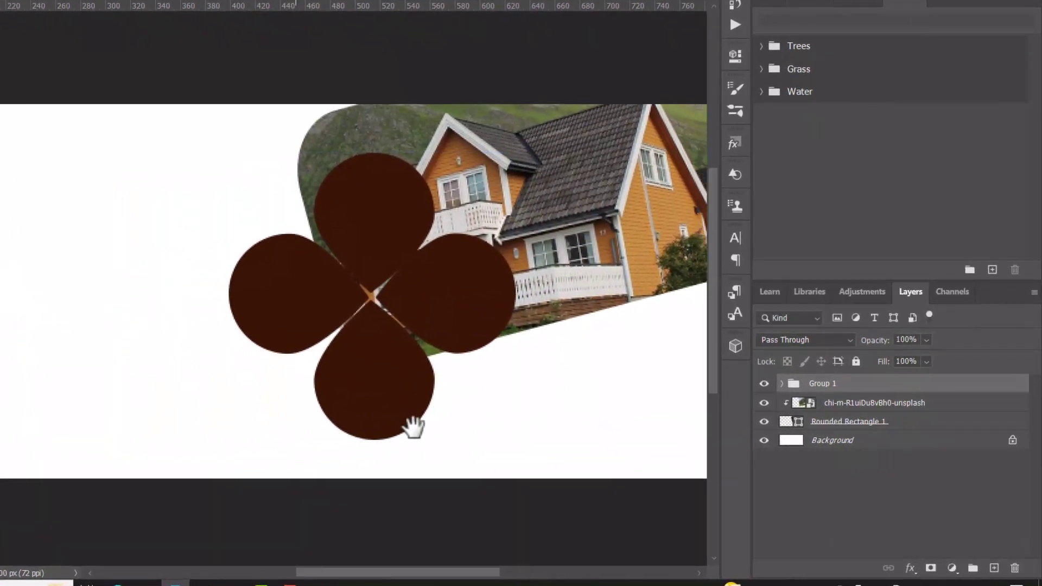
# Step: Add a thin light stroke layer effect to Ellipse 1 copy 3
pyautogui.click(1010, 406)
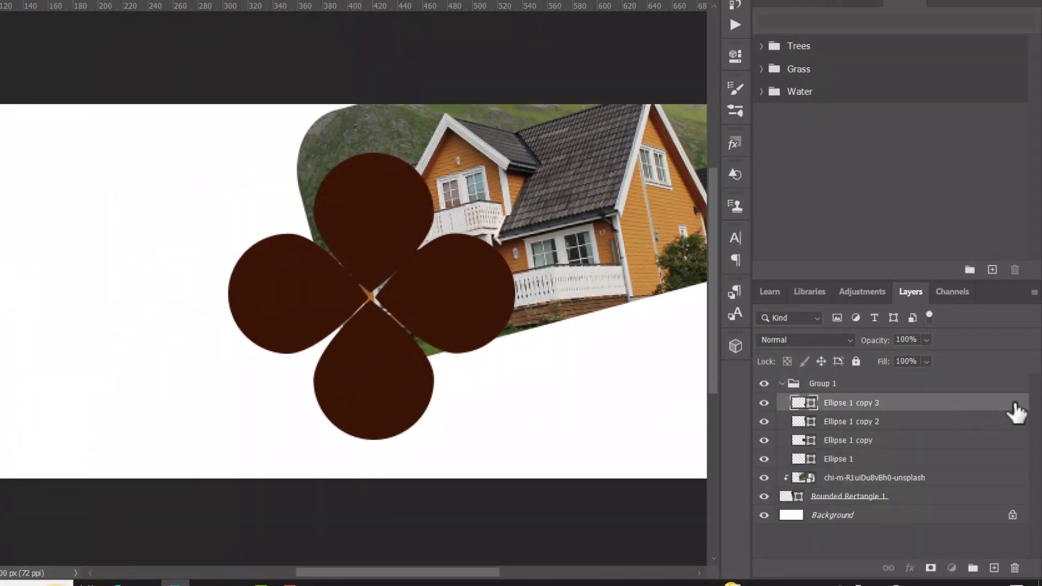
pyautogui.doubleClick(1014, 404)
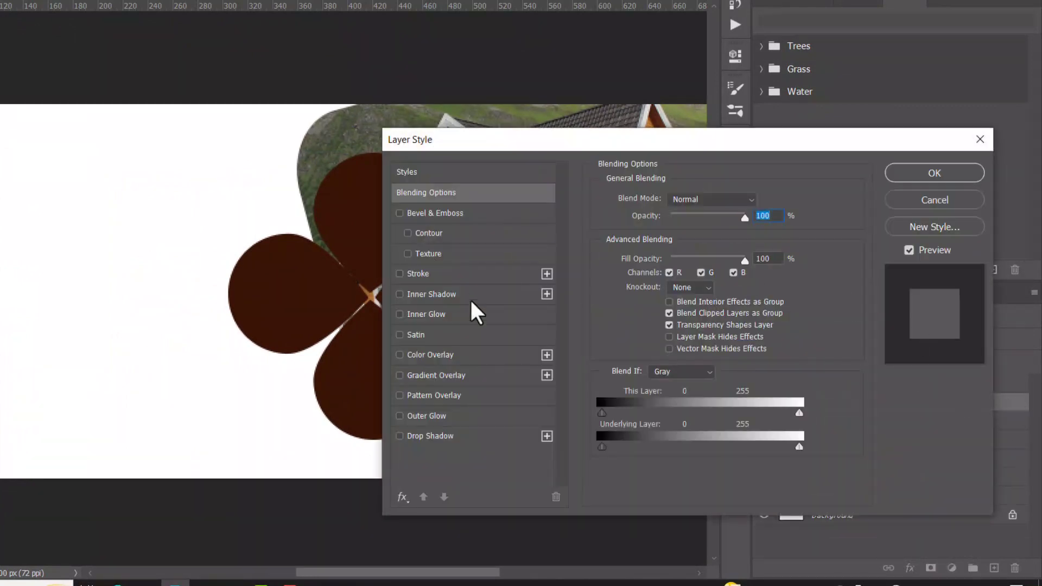
pyautogui.click(465, 274)
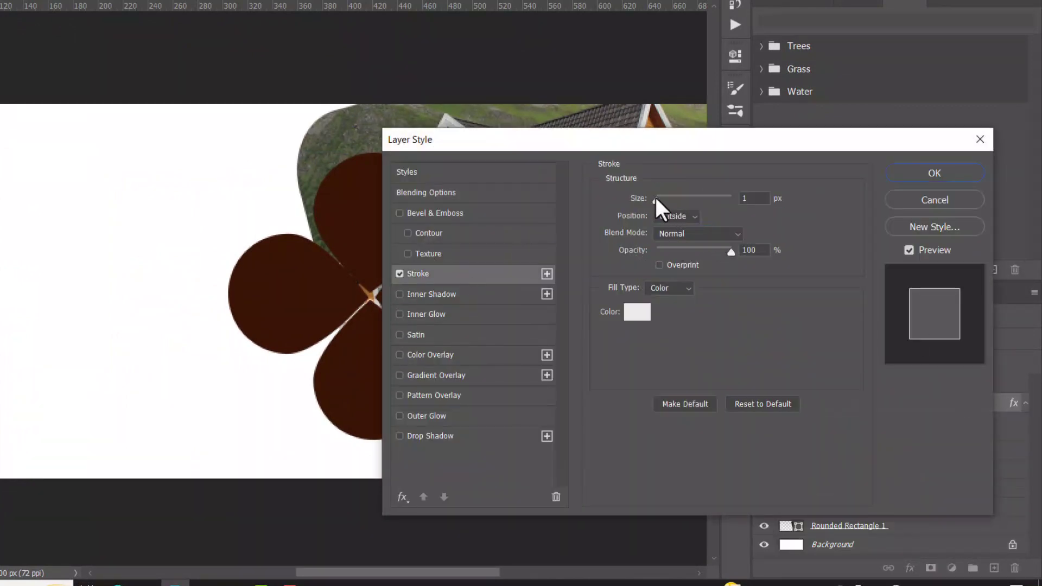
pyautogui.click(656, 196)
pyautogui.click(915, 175)
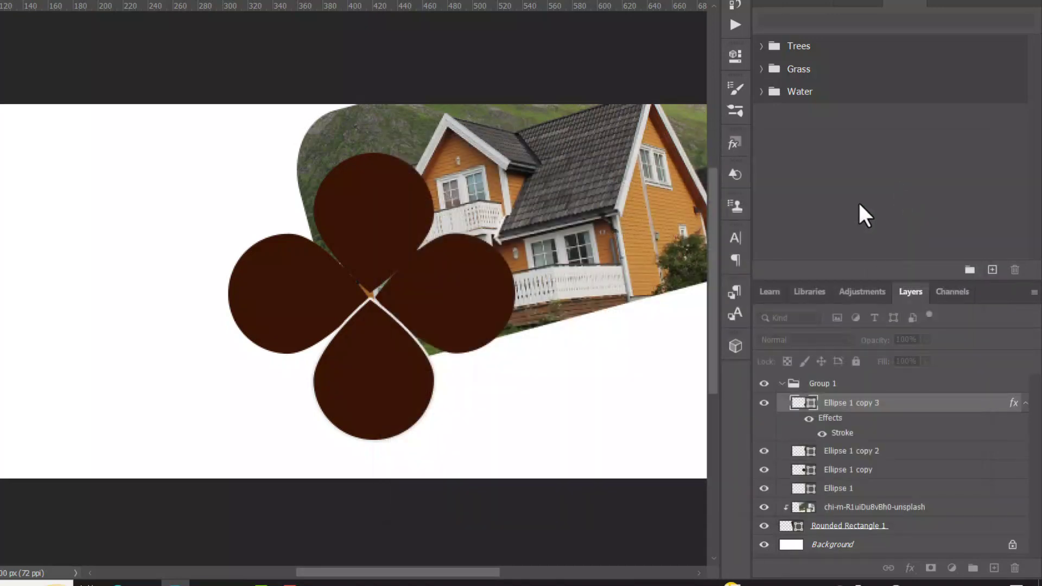
# Step: Copy that stroke layer style and paste it onto Ellipse 1 copy 2 and Ellipse 1 copy
pyautogui.rightClick(1014, 406)
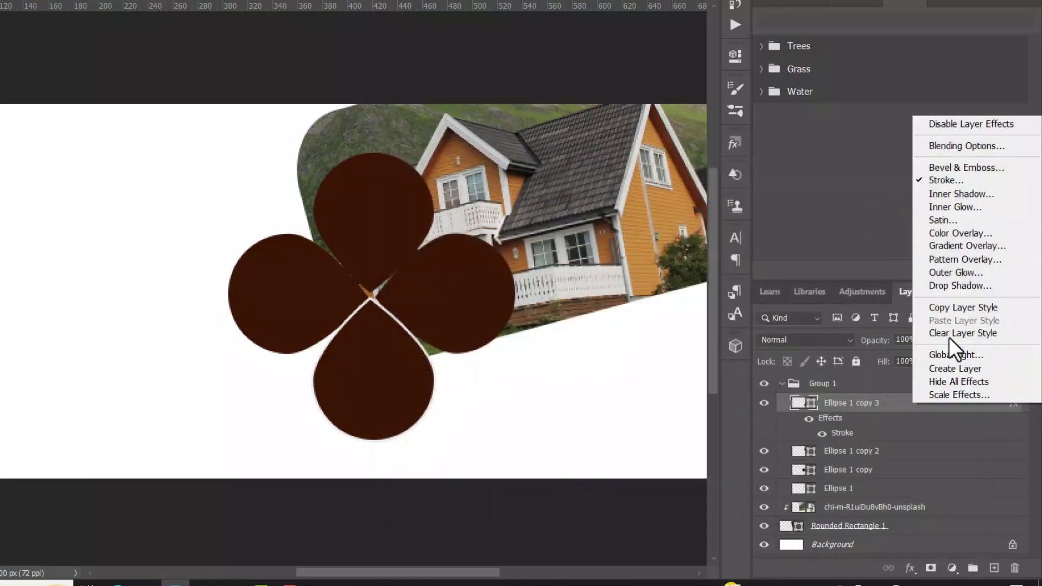
pyautogui.click(955, 307)
pyautogui.click(1004, 451)
pyautogui.rightClick(1004, 453)
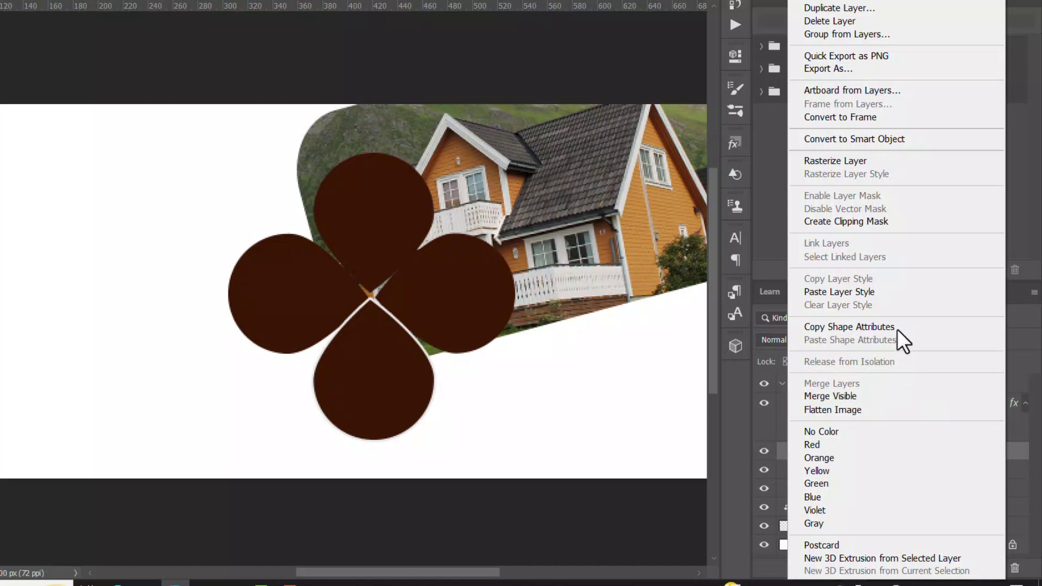
pyautogui.click(869, 292)
pyautogui.rightClick(1005, 484)
pyautogui.click(1005, 497)
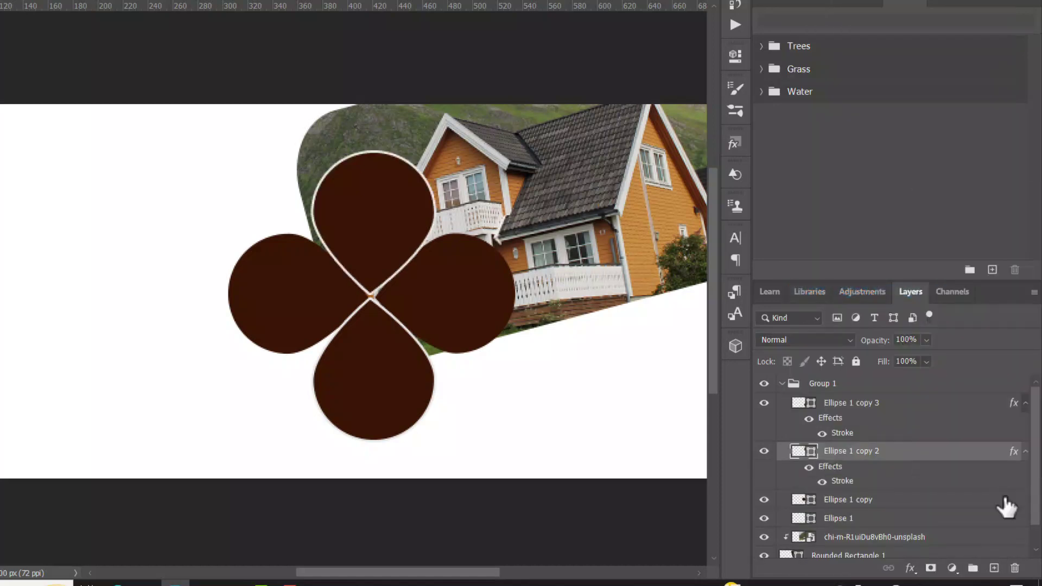
pyautogui.rightClick(1005, 500)
pyautogui.click(890, 292)
# Step: Paste the stroke style onto Ellipse 1 and select that right petal's layer
pyautogui.scroll(-2, 993, 507)
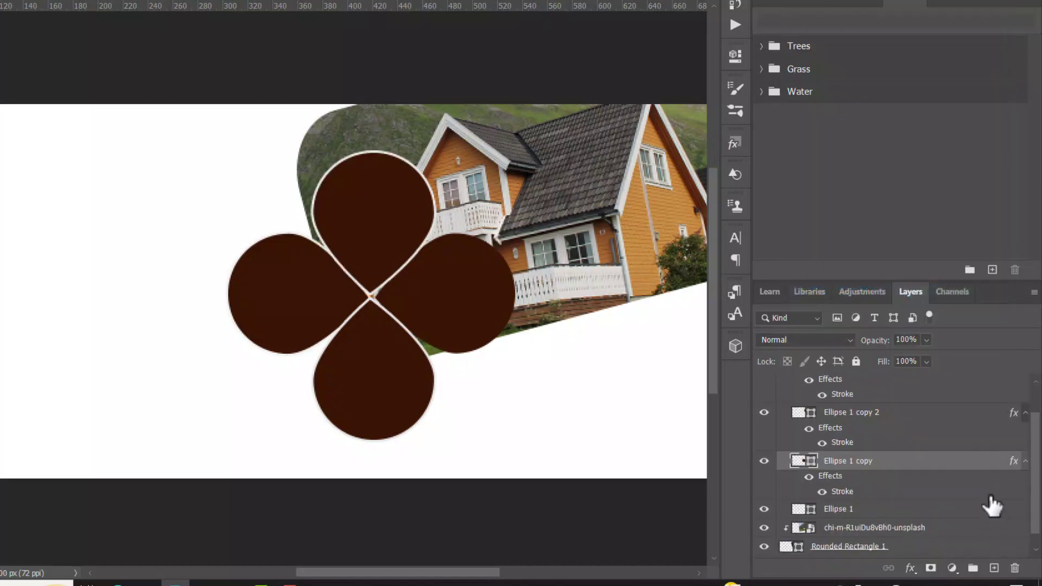
pyautogui.click(1007, 502)
pyautogui.rightClick(1008, 502)
pyautogui.click(868, 292)
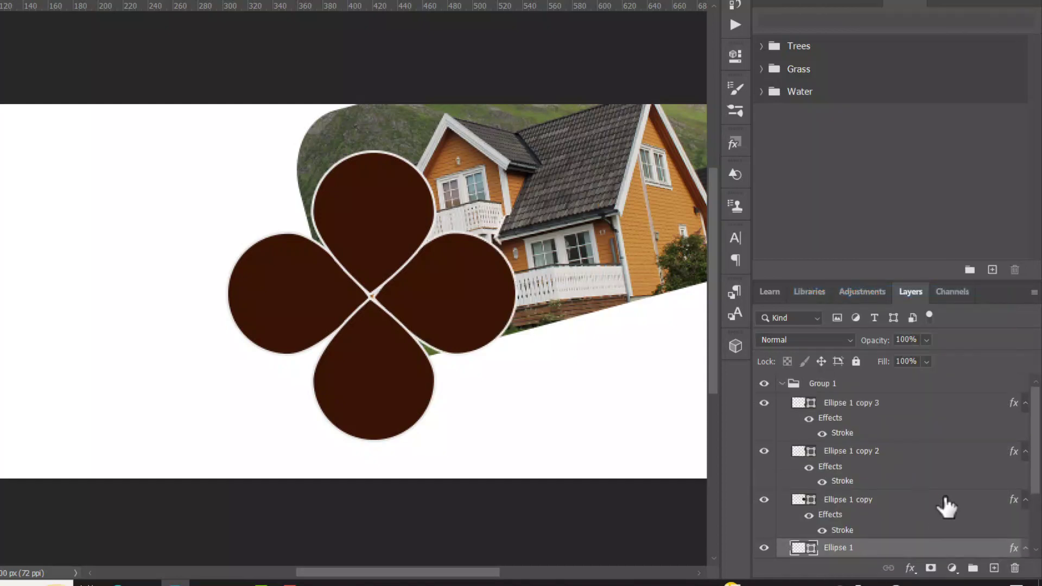
pyautogui.rightClick(485, 300)
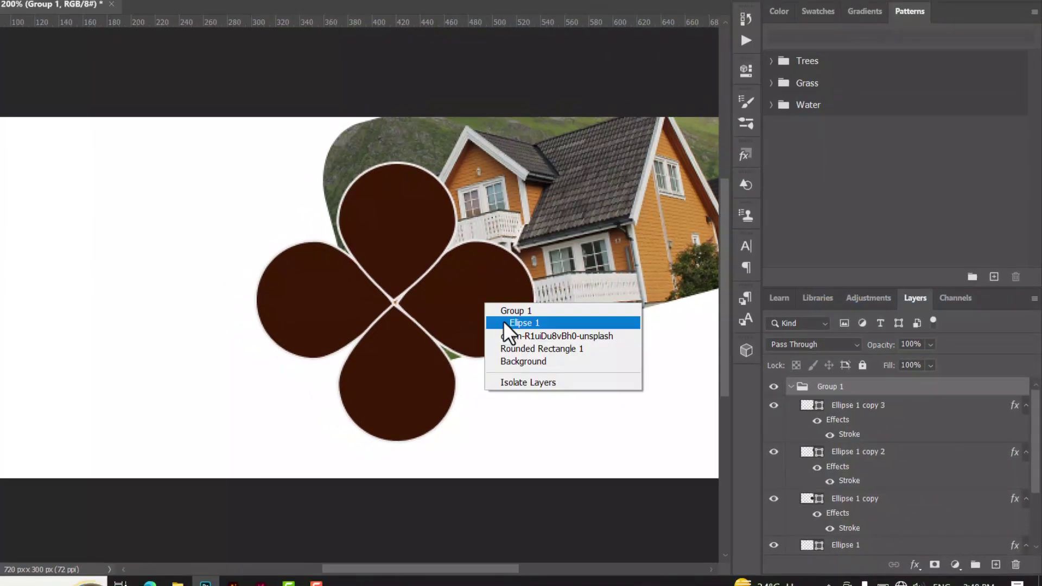
pyautogui.click(505, 321)
# Step: Place the kenny-eliason bedroom photo, scale it down and position it over the right petal
pyautogui.click(264, 576)
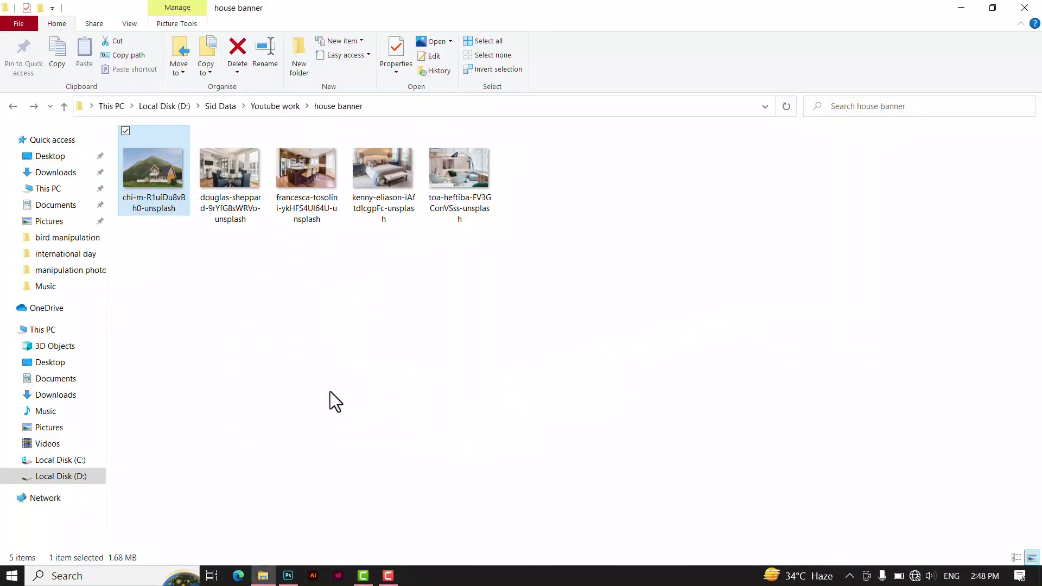
pyautogui.moveTo(386, 174)
pyautogui.mouseDown()
pyautogui.moveTo(286, 567)
pyautogui.moveTo(523, 332)
pyautogui.mouseUp()
pyautogui.moveTo(598, 114); pyautogui.dragTo(128, 360)
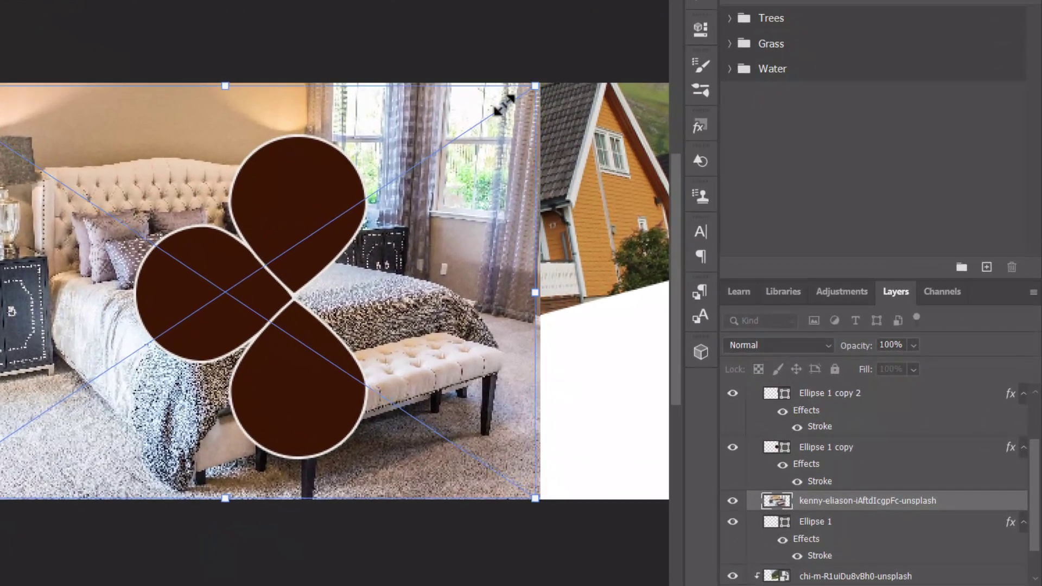
pyautogui.moveTo(65, 429); pyautogui.dragTo(456, 271)
pyautogui.moveTo(271, 223); pyautogui.dragTo(291, 227)
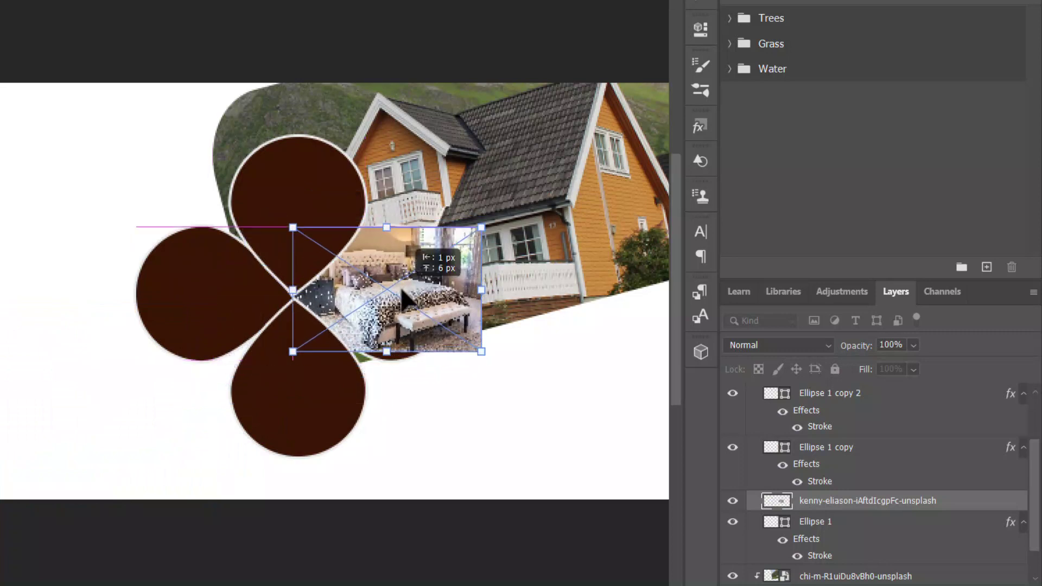
pyautogui.press('Escape')
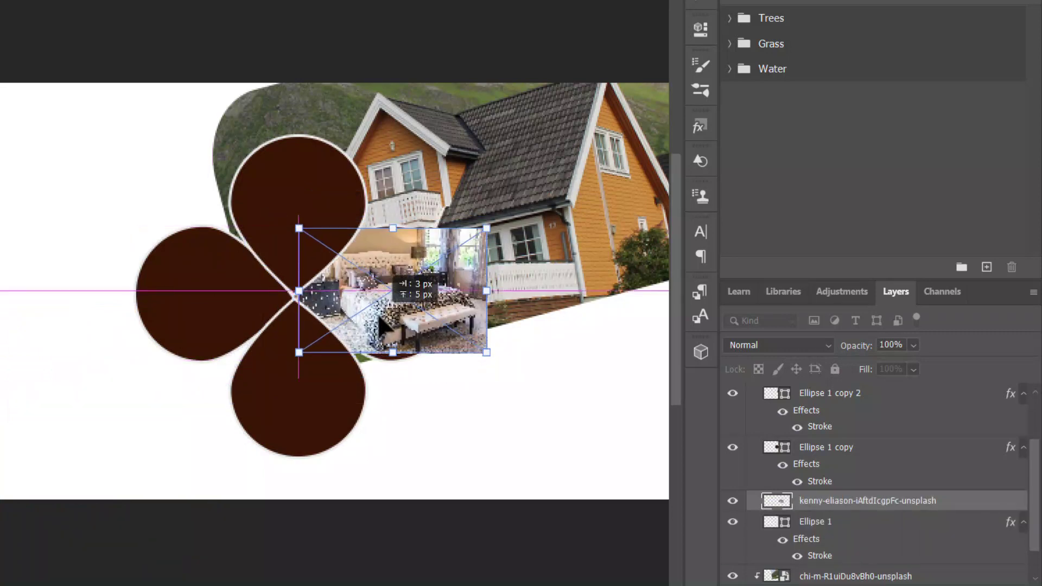
pyautogui.hotkey('ctrl', 'z')
pyautogui.press('Return')
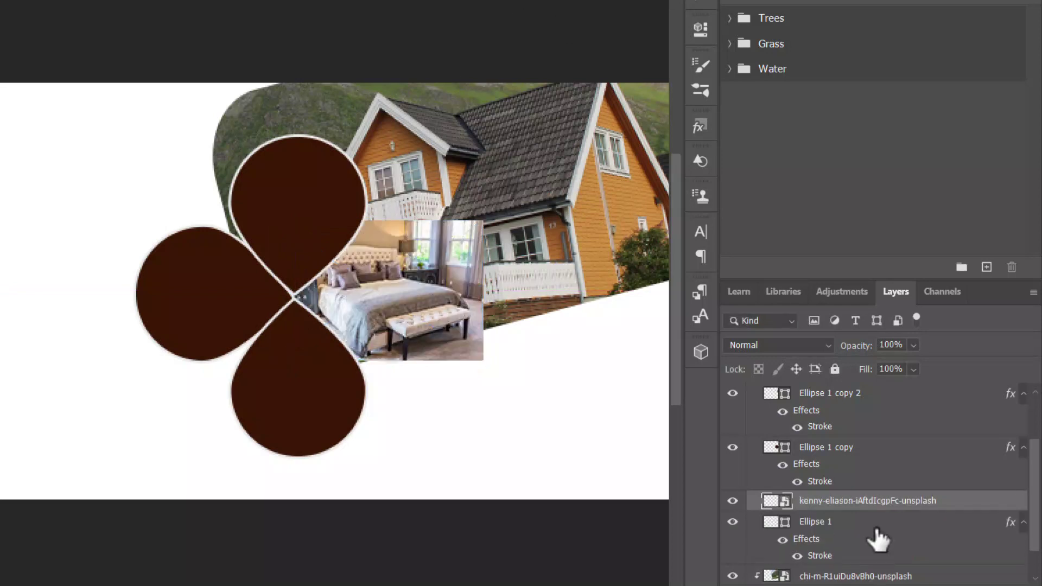
# Step: Clip the bedroom photo into Ellipse 1, then select the top petal layer, Ellipse 1 copy 2
pyautogui.rightClick(891, 510)
pyautogui.click(747, 275)
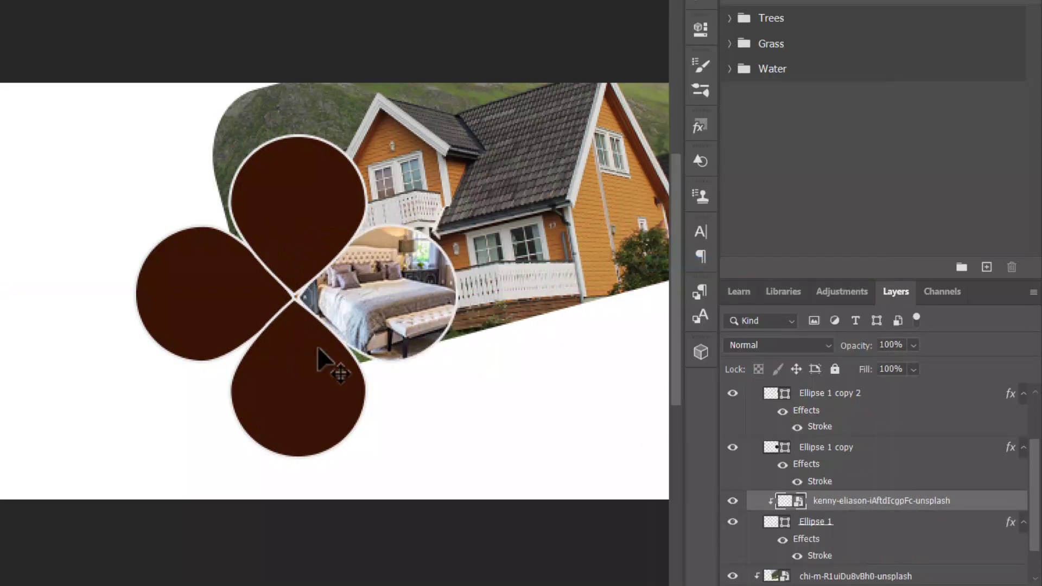
pyautogui.click(814, 466)
pyautogui.rightClick(303, 196)
pyautogui.click(343, 211)
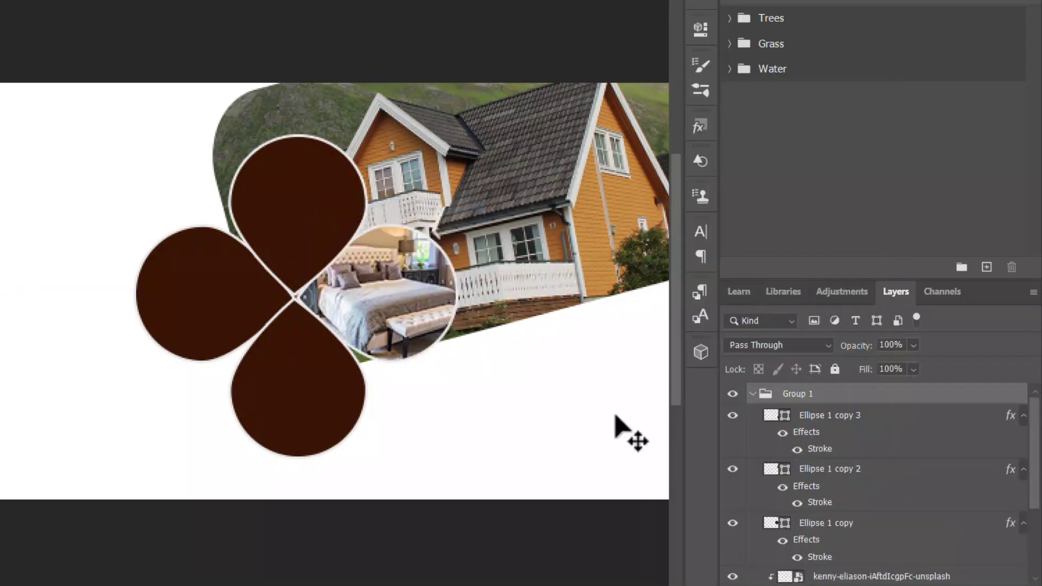
pyautogui.rightClick(304, 215)
pyautogui.click(343, 244)
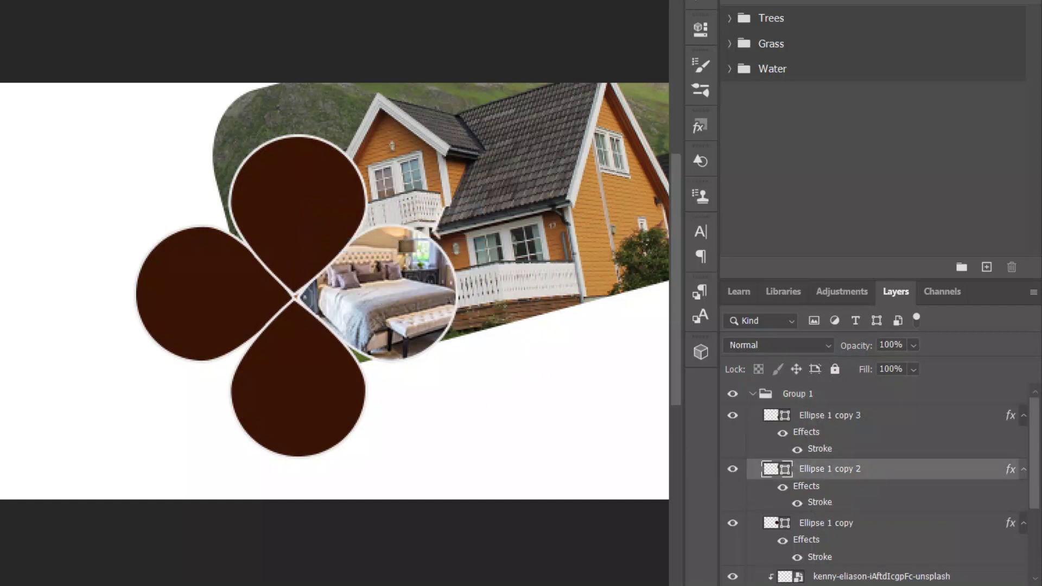
pyautogui.hotkey('alt', 'Tab')
# Step: Place the francesca kitchen photo over the top petal and clip it to Ellipse 1 copy 2
pyautogui.moveTo(116, 123); pyautogui.dragTo(105, 488)
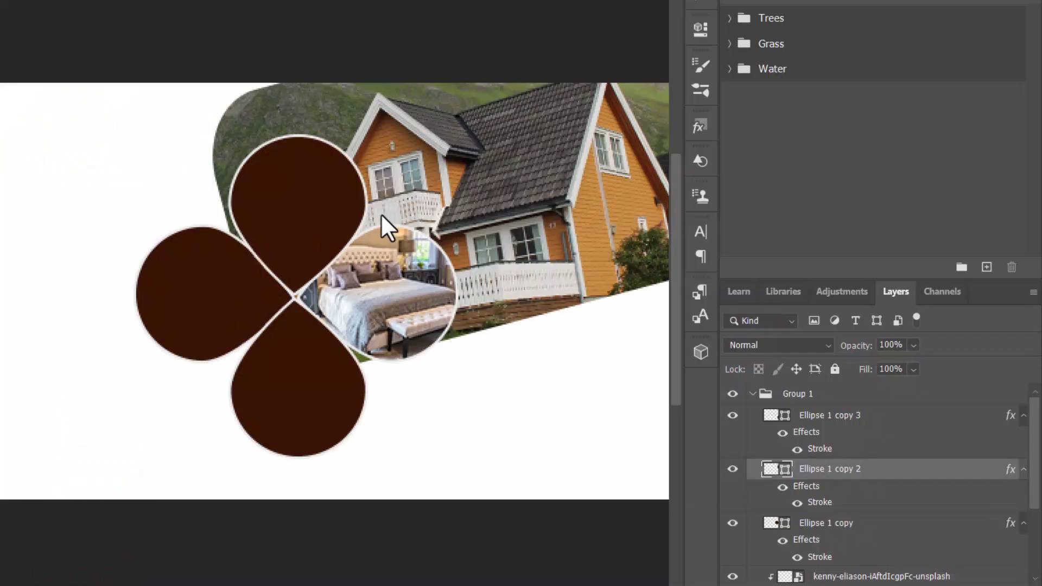
pyautogui.moveTo(78, 570); pyautogui.dragTo(380, 213)
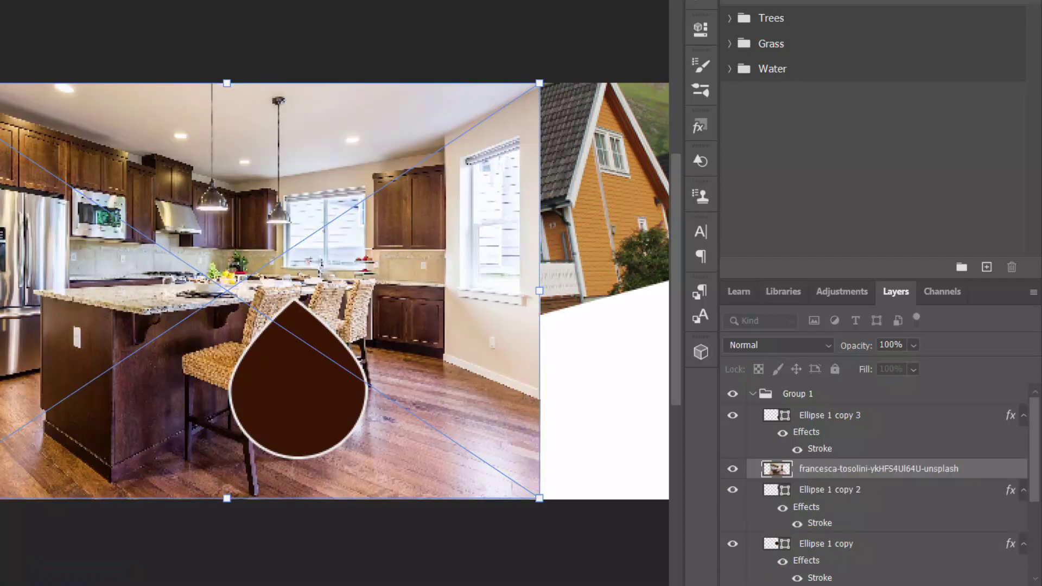
pyautogui.moveTo(1, 85); pyautogui.dragTo(222, 277)
pyautogui.moveTo(407, 429); pyautogui.dragTo(357, 259)
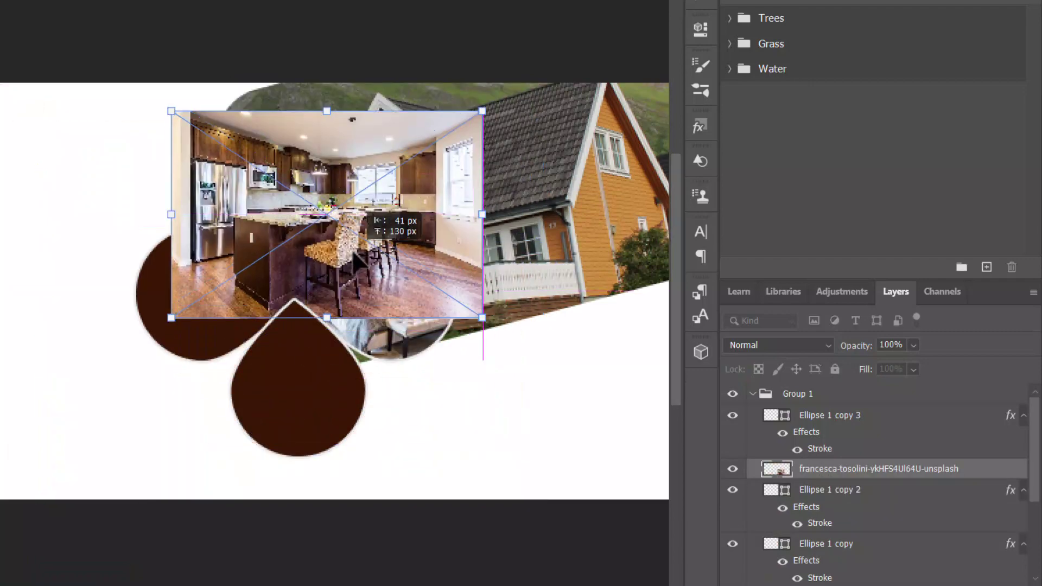
pyautogui.moveTo(171, 110); pyautogui.dragTo(244, 151)
pyautogui.moveTo(367, 252); pyautogui.dragTo(304, 222)
pyautogui.press('Return')
pyautogui.rightClick(880, 470)
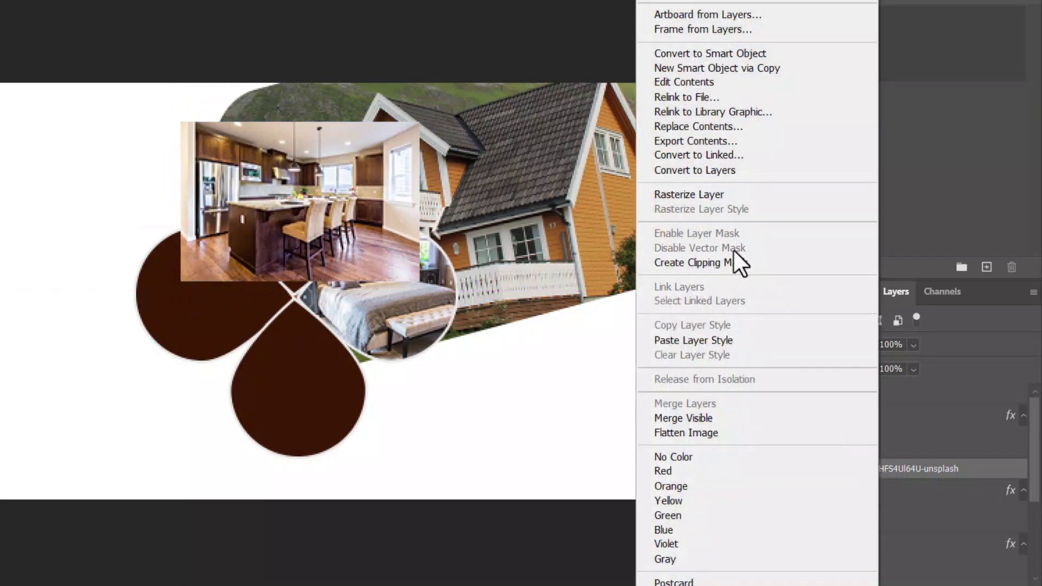
pyautogui.click(735, 262)
# Step: Place the douglas dining-room photo over the left petal and clip it to Ellipse 1 copy
pyautogui.rightClick(270, 351)
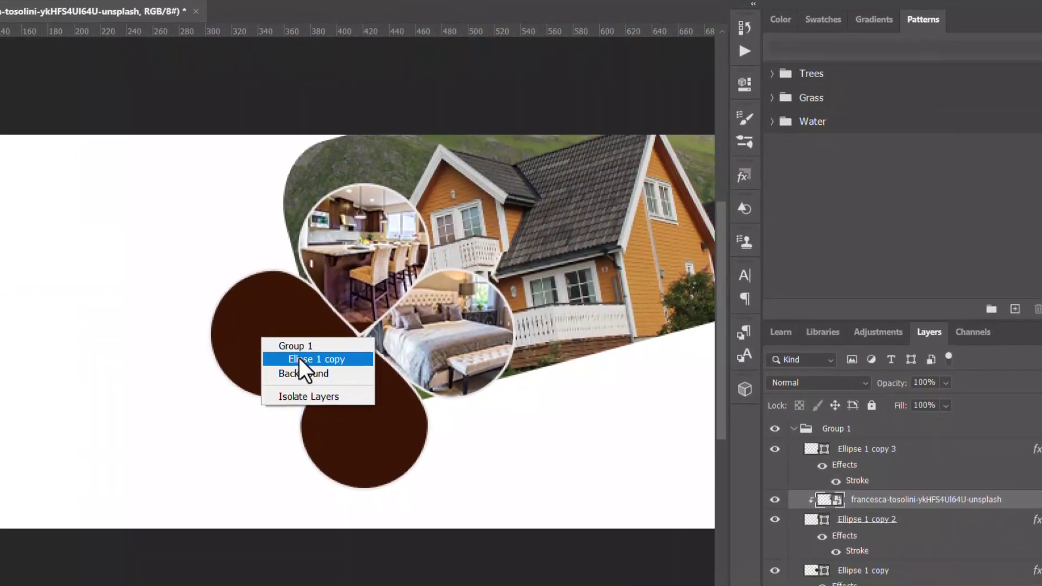
pyautogui.click(301, 379)
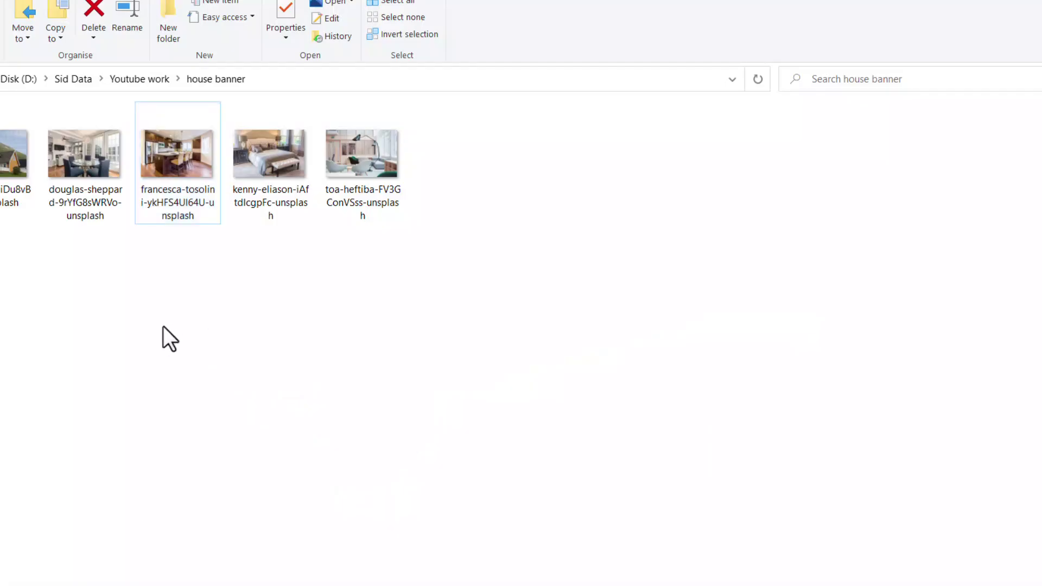
pyautogui.moveTo(85, 158)
pyautogui.mouseDown()
pyautogui.moveTo(174, 581)
pyautogui.moveTo(281, 357)
pyautogui.mouseUp()
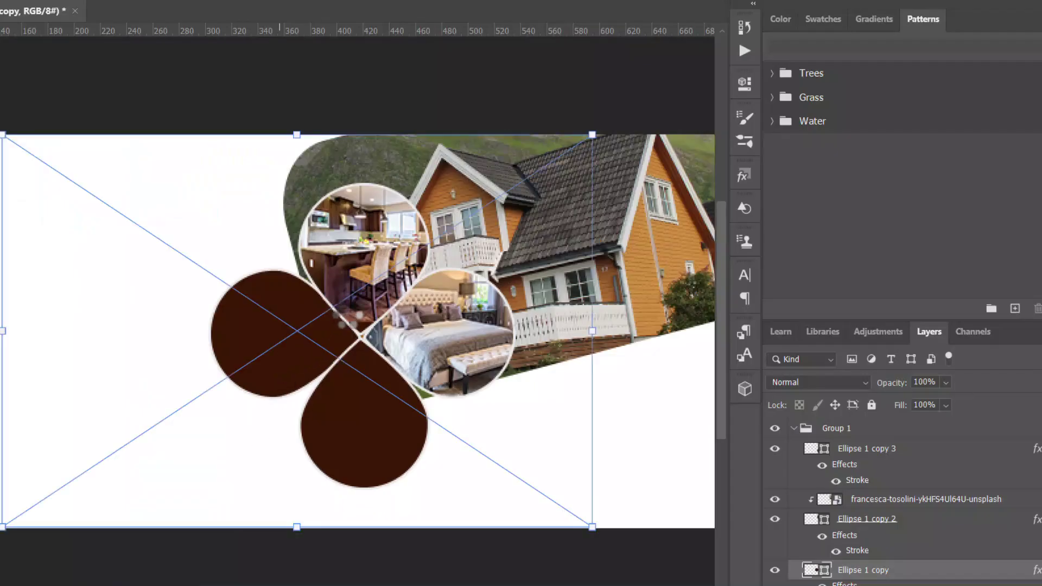
pyautogui.moveTo(545, 170); pyautogui.dragTo(181, 443)
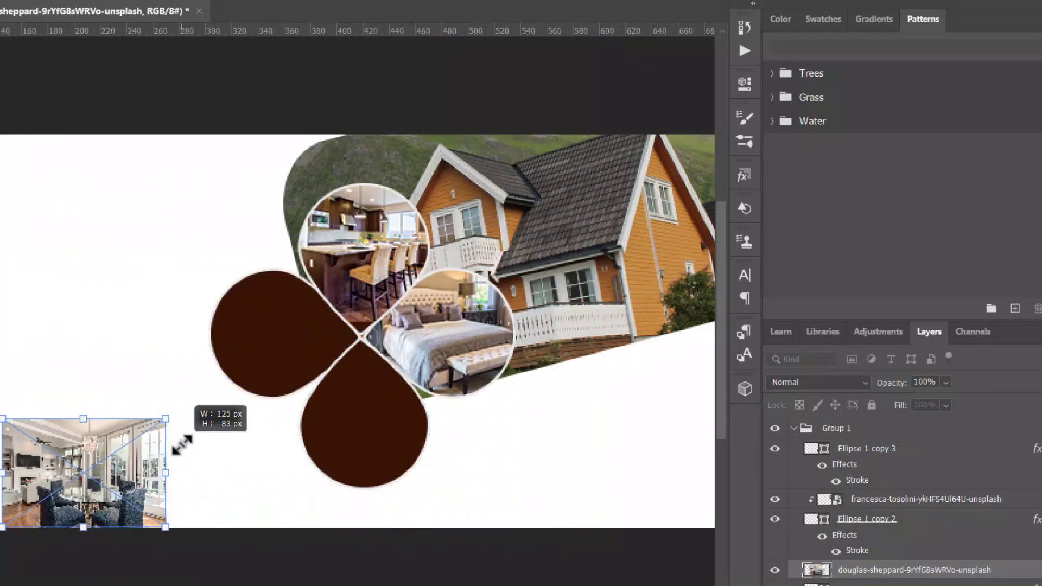
pyautogui.moveTo(108, 464); pyautogui.dragTo(297, 320)
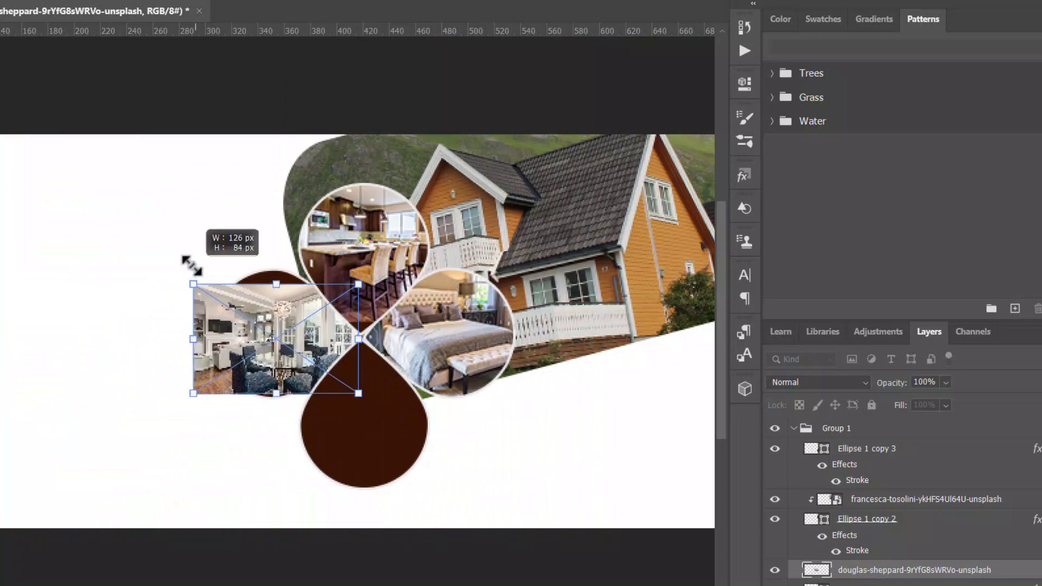
pyautogui.moveTo(187, 274); pyautogui.dragTo(170, 259)
pyautogui.moveTo(258, 350); pyautogui.dragTo(259, 352)
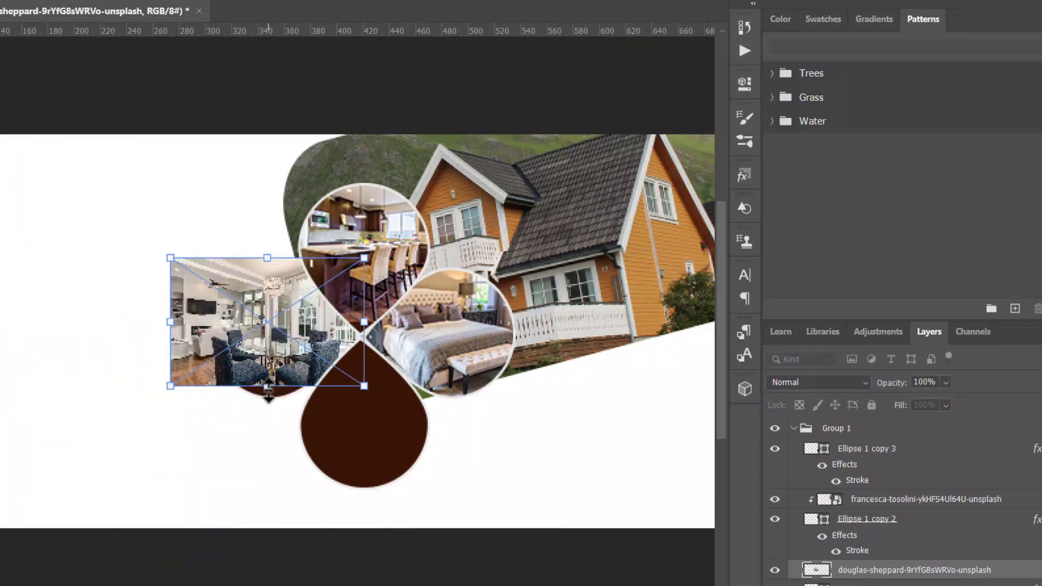
pyautogui.moveTo(269, 388); pyautogui.dragTo(268, 396)
pyautogui.press('Return')
pyautogui.rightClick(890, 570)
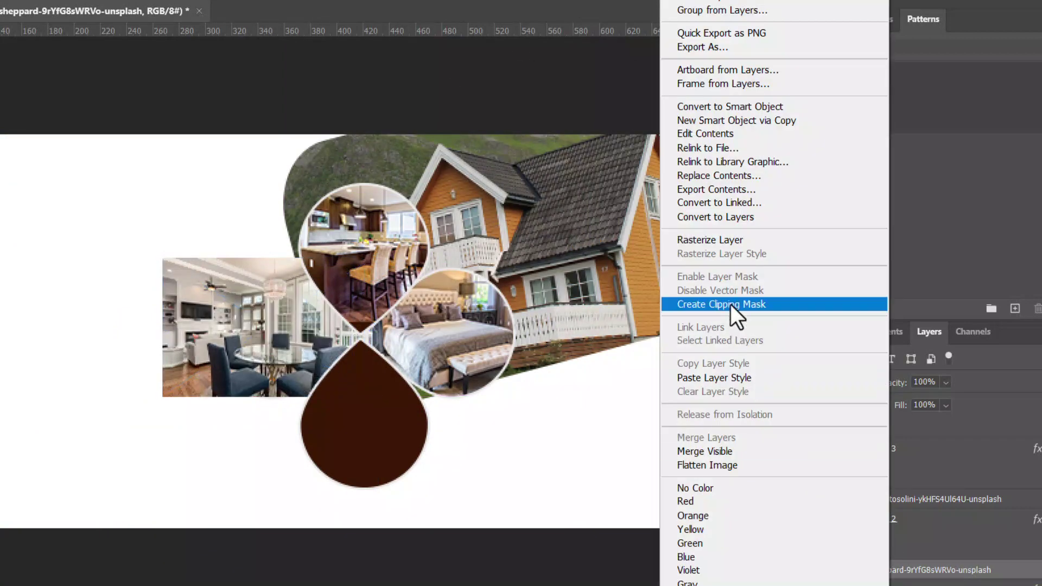
pyautogui.click(730, 305)
# Step: Bring the toa-heftiba living-room photo into the banner and start shrinking it
pyautogui.rightClick(380, 429)
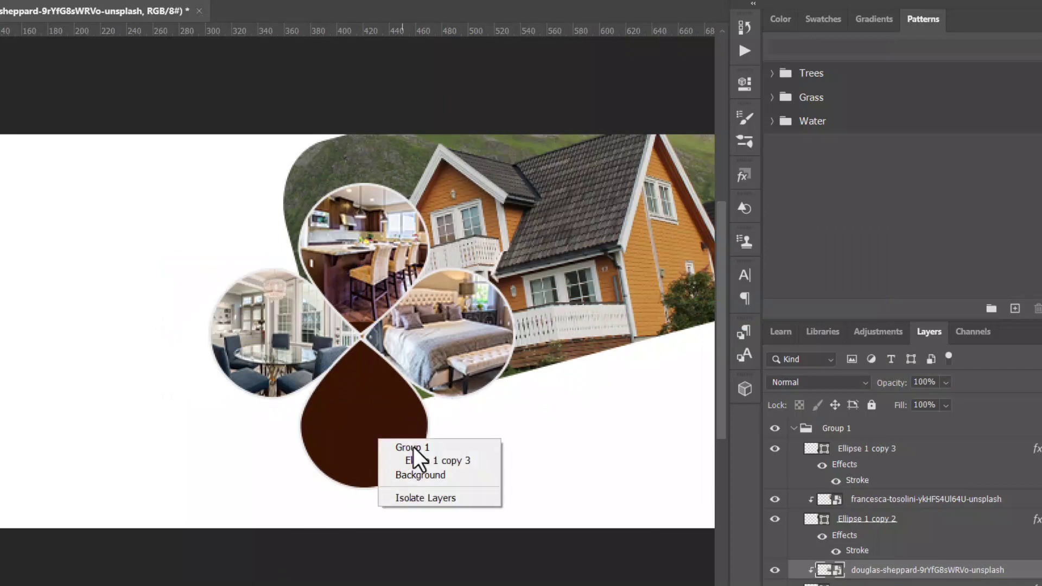
pyautogui.press('Escape')
pyautogui.hotkey('alt', 'Tab')
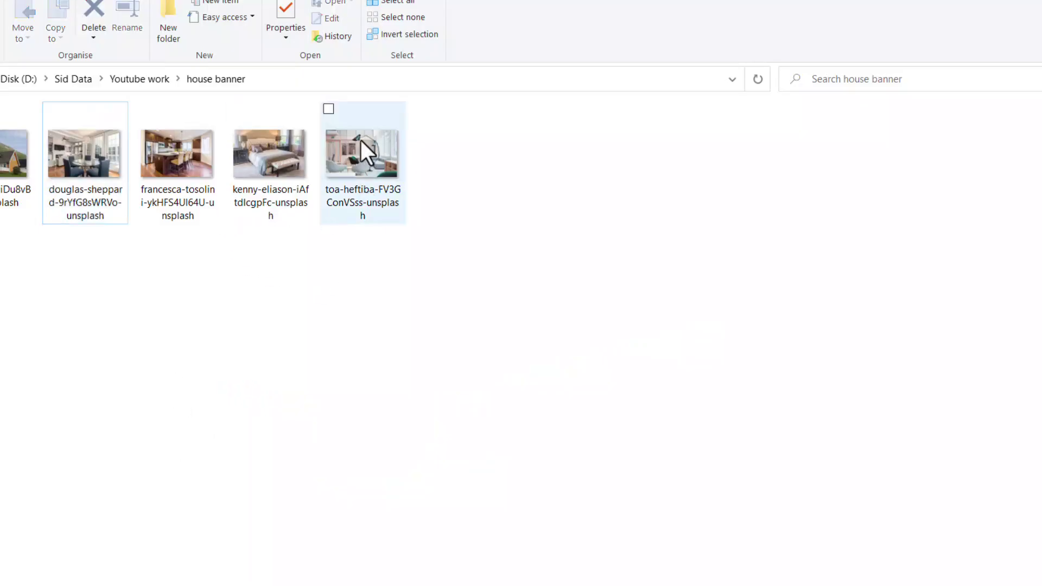
pyautogui.moveTo(359, 154); pyautogui.dragTo(350, 439)
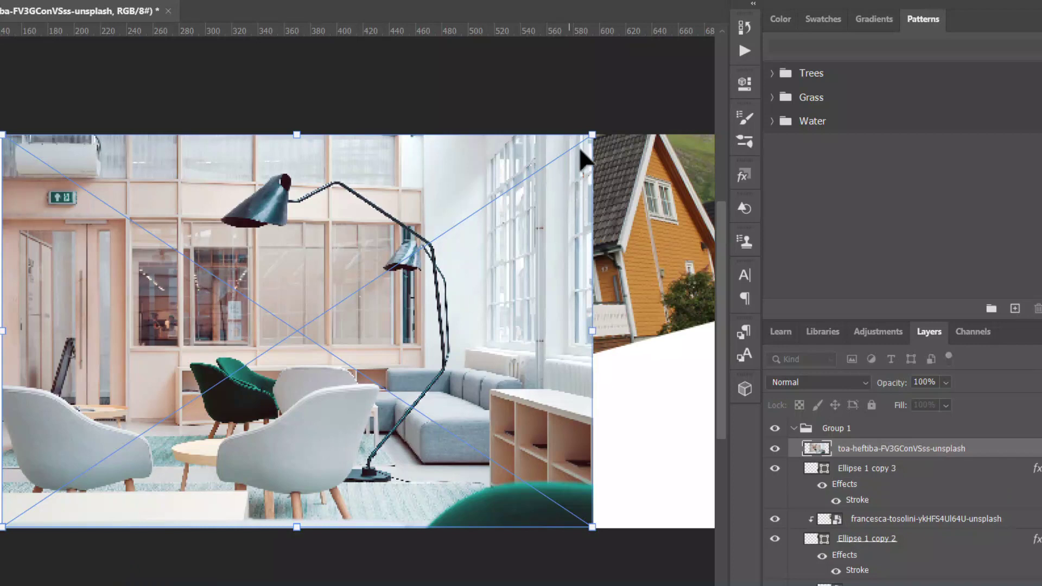
pyautogui.moveTo(593, 135)
pyautogui.mouseDown()
pyautogui.moveTo(156, 495)
pyautogui.moveTo(393, 425)
pyautogui.mouseUp()
# Step: Fit the toa-heftiba living-room photo over the bottom petal and clip it to Ellipse 1 copy 3
pyautogui.moveTo(262, 380); pyautogui.dragTo(214, 295)
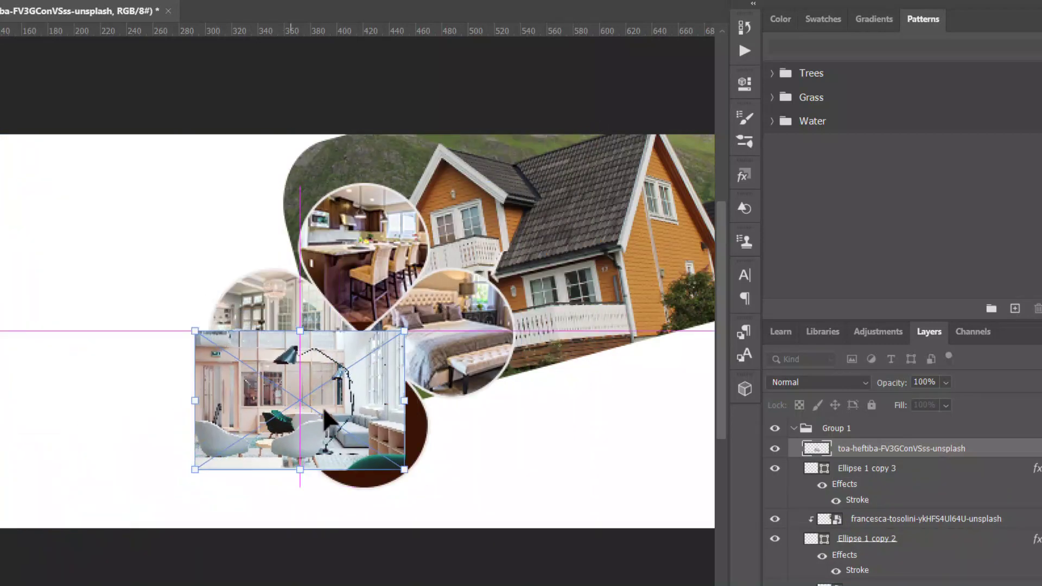
pyautogui.moveTo(213, 341); pyautogui.dragTo(278, 353)
pyautogui.press('Return')
pyautogui.rightClick(922, 450)
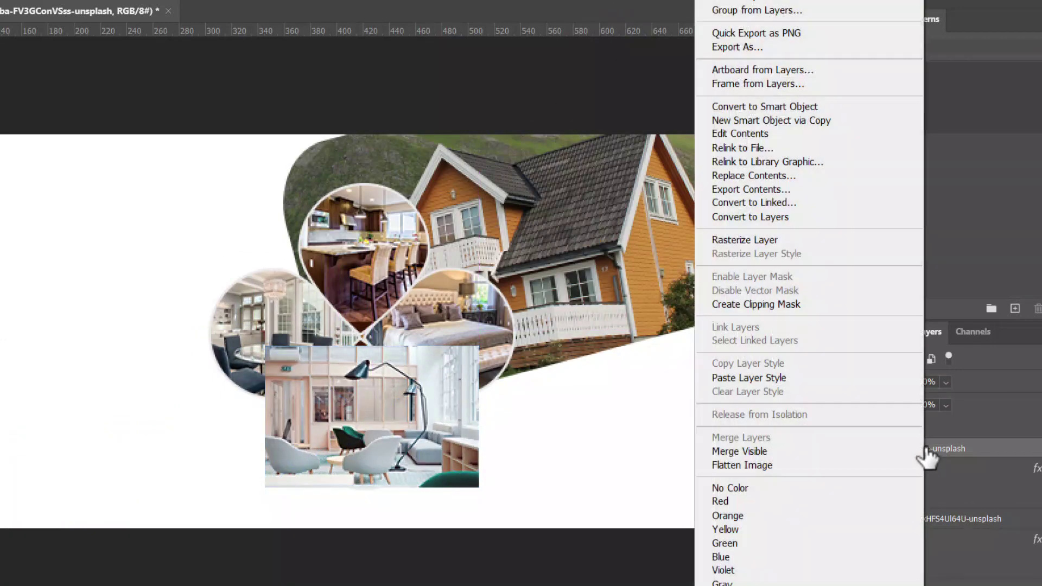
pyautogui.click(787, 304)
pyautogui.hotkey('ctrl', 't')
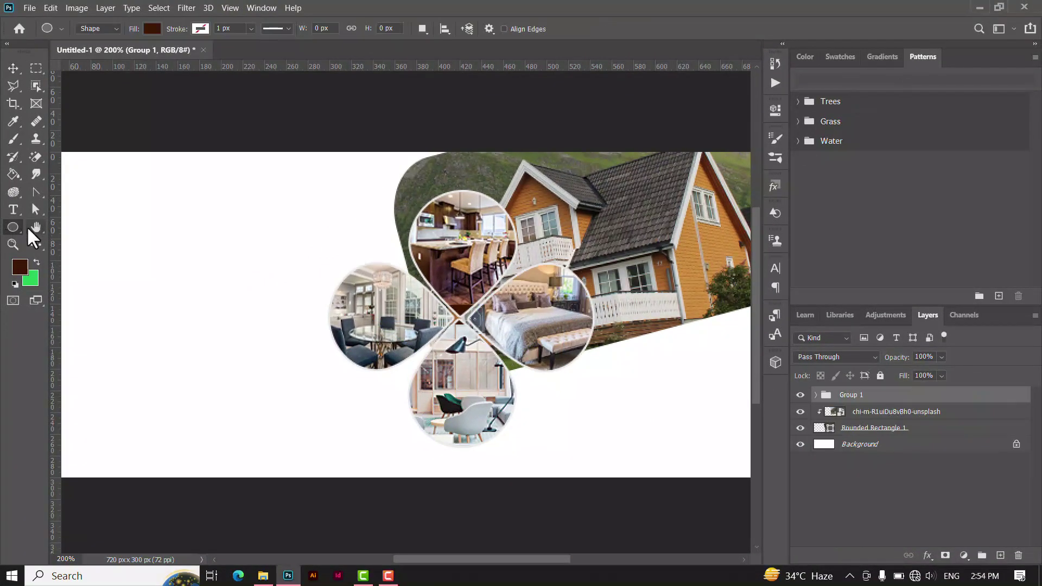
pyautogui.rightClick(13, 227)
# Step: Draw a circle over the upper-left petal, fill it with wall-sampled #aa7037, and start a text layer
pyautogui.click(65, 253)
pyautogui.moveTo(330, 247)
pyautogui.mouseDown()
pyautogui.moveTo(423, 273)
pyautogui.moveTo(437, 297)
pyautogui.mouseUp()
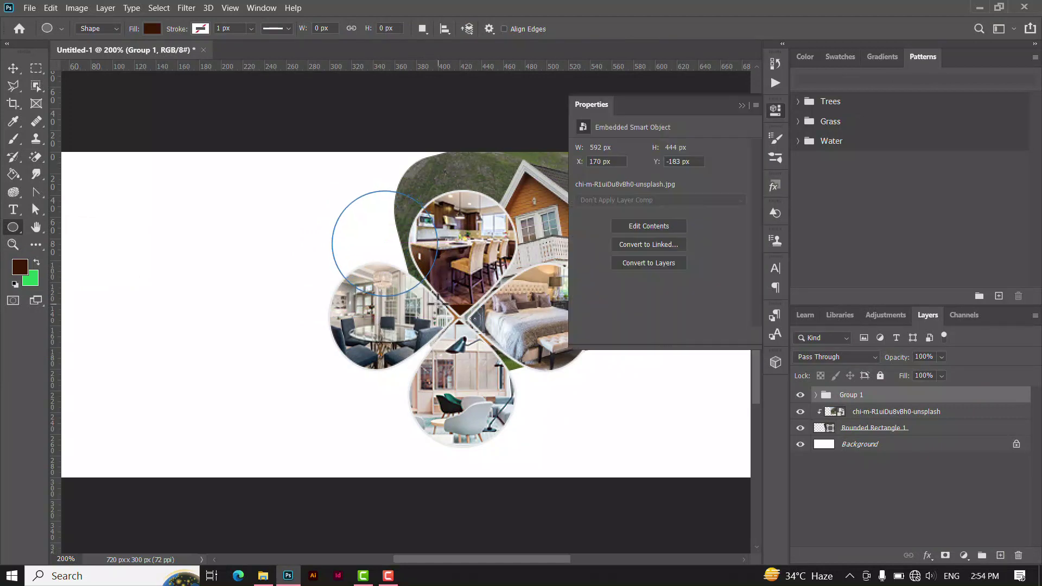
pyautogui.click(152, 28)
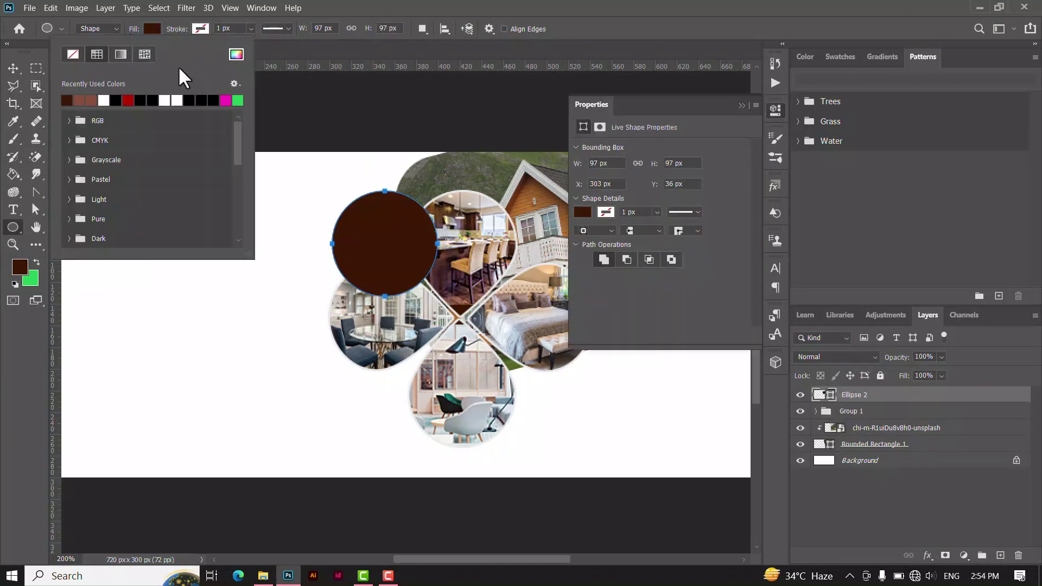
pyautogui.click(236, 54)
pyautogui.click(770, 194)
pyautogui.click(523, 201)
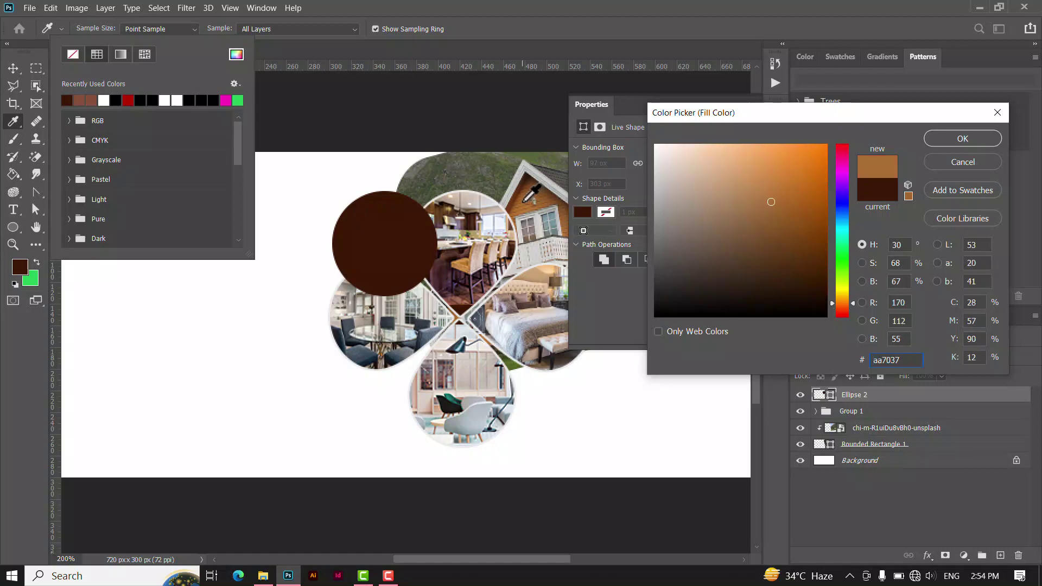
pyautogui.click(958, 138)
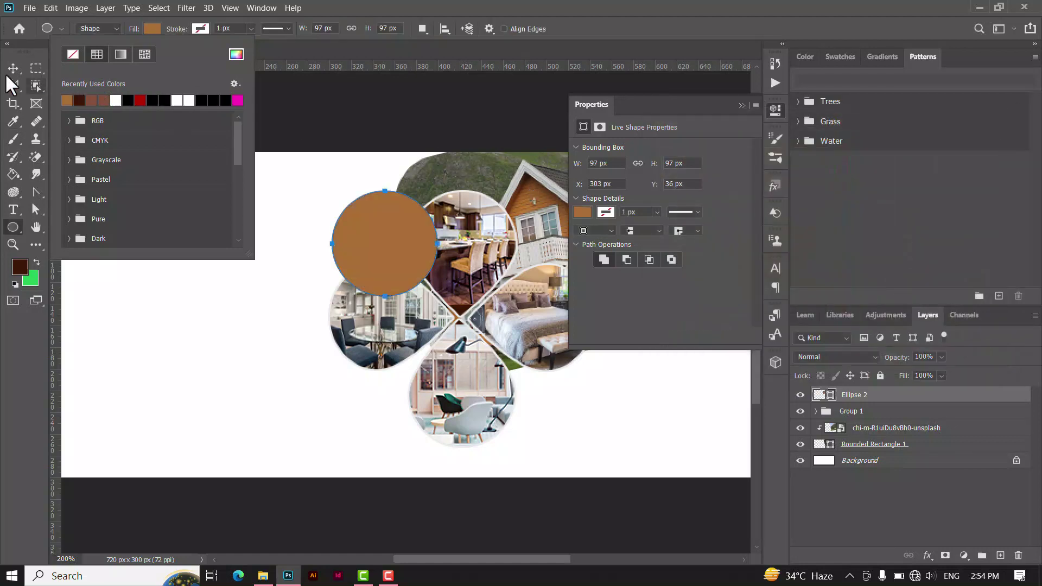
pyautogui.click(24, 202)
pyautogui.click(221, 328)
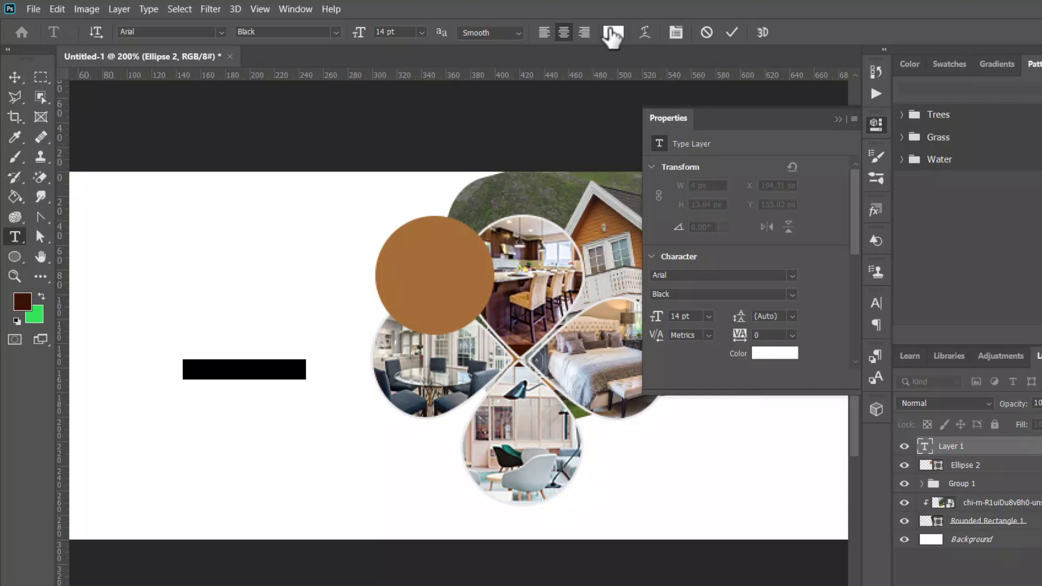
# Step: Move the placeholder text into the orange-brown circle and set its colour to white
pyautogui.click(613, 34)
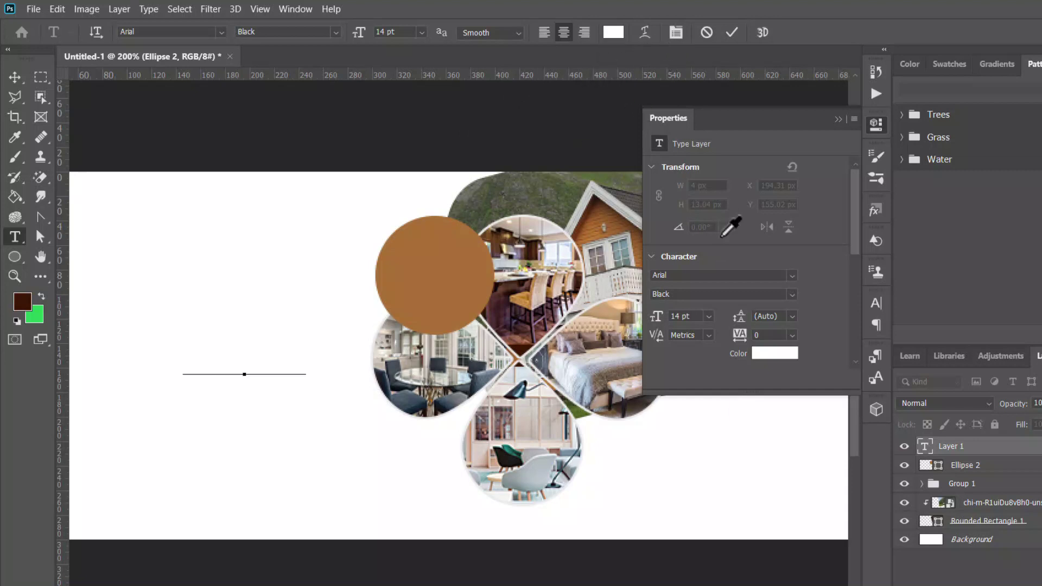
pyautogui.click(782, 261)
pyautogui.press('Return')
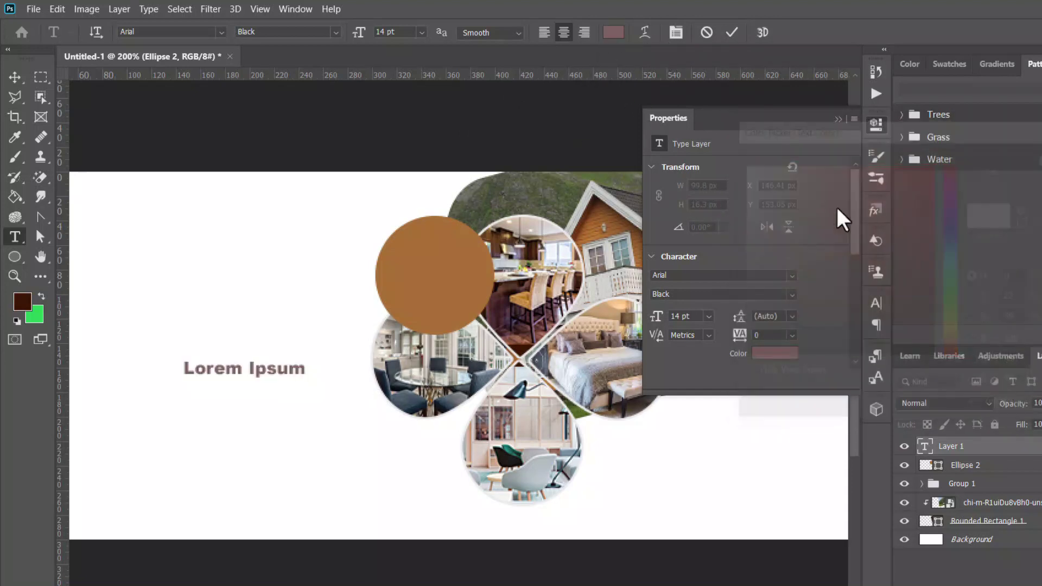
pyautogui.click(15, 77)
pyautogui.moveTo(295, 367)
pyautogui.mouseDown()
pyautogui.moveTo(388, 324)
pyautogui.moveTo(448, 266)
pyautogui.mouseUp()
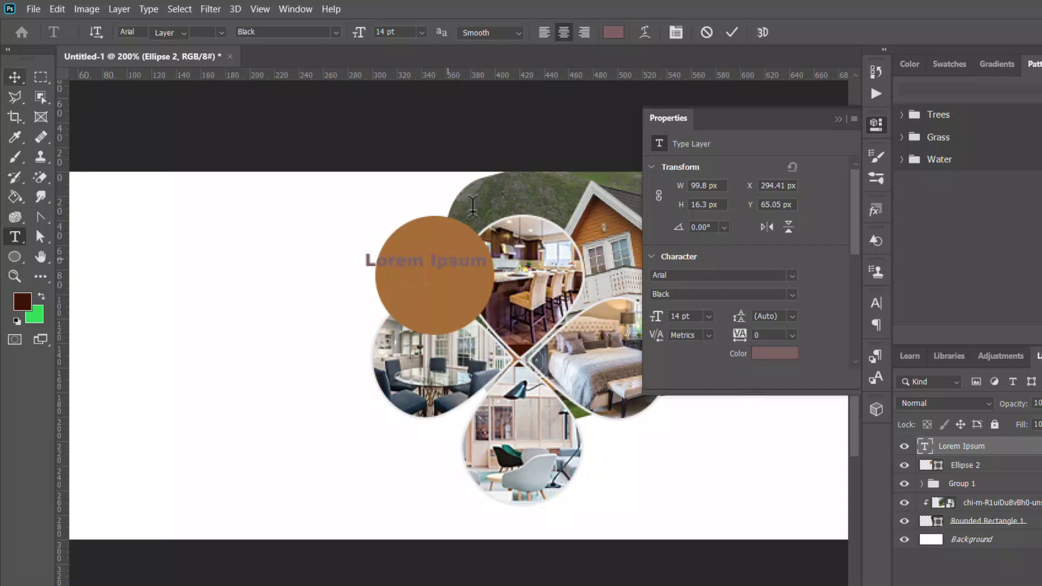
pyautogui.click(448, 266)
pyautogui.click(775, 354)
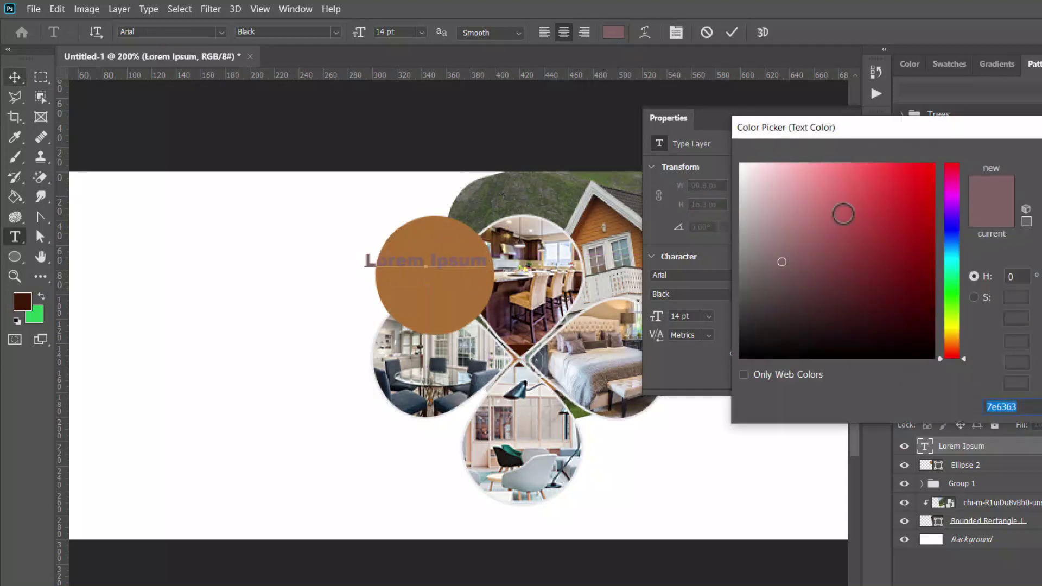
pyautogui.moveTo(782, 263); pyautogui.dragTo(741, 163)
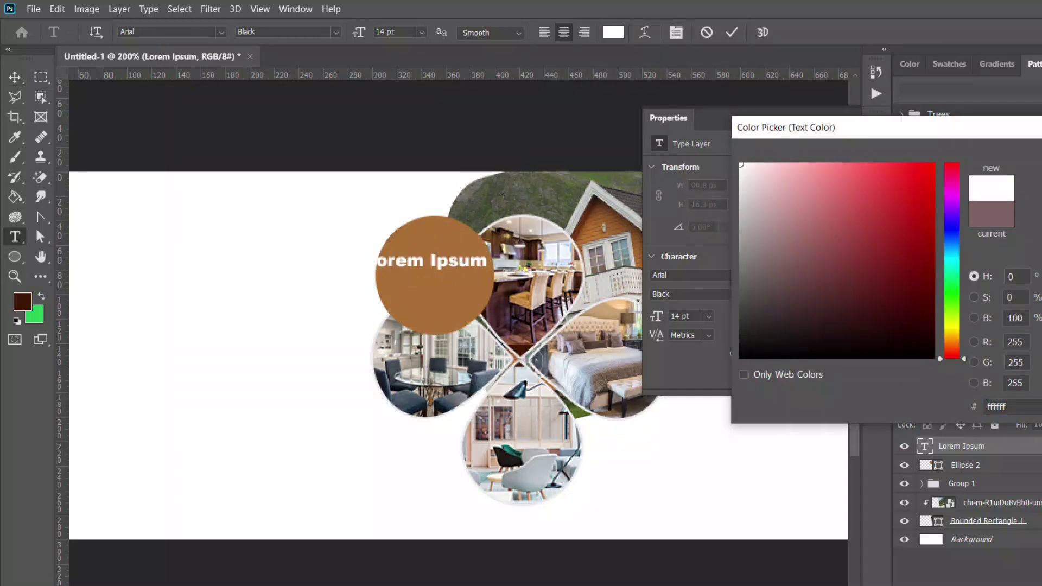
pyautogui.press('Return')
# Step: Retype the text as 'Price Started at' and select the line to adjust its font style
pyautogui.press('BackSpace')
pyautogui.write('Price')
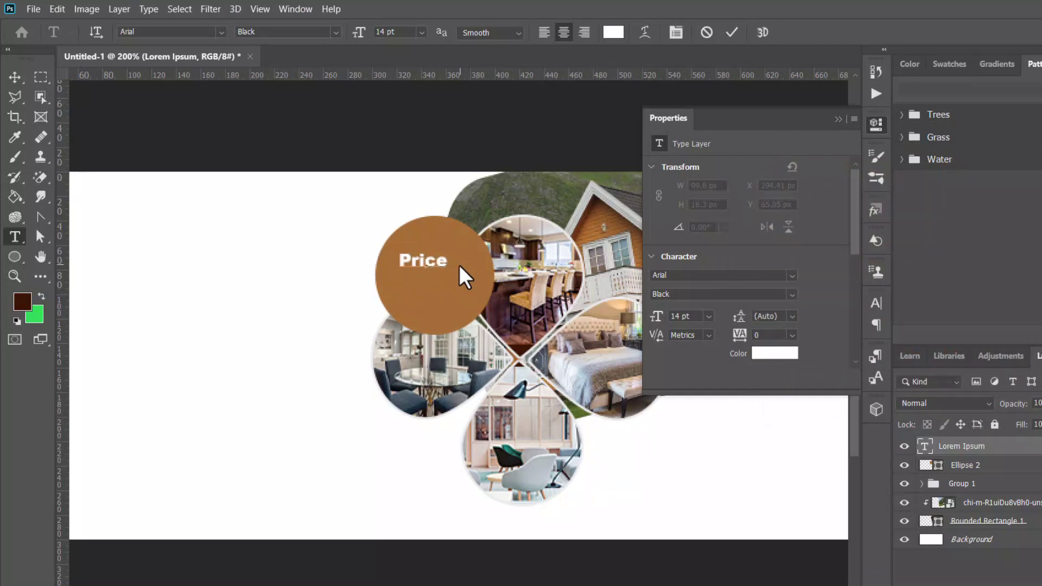
pyautogui.write('S')
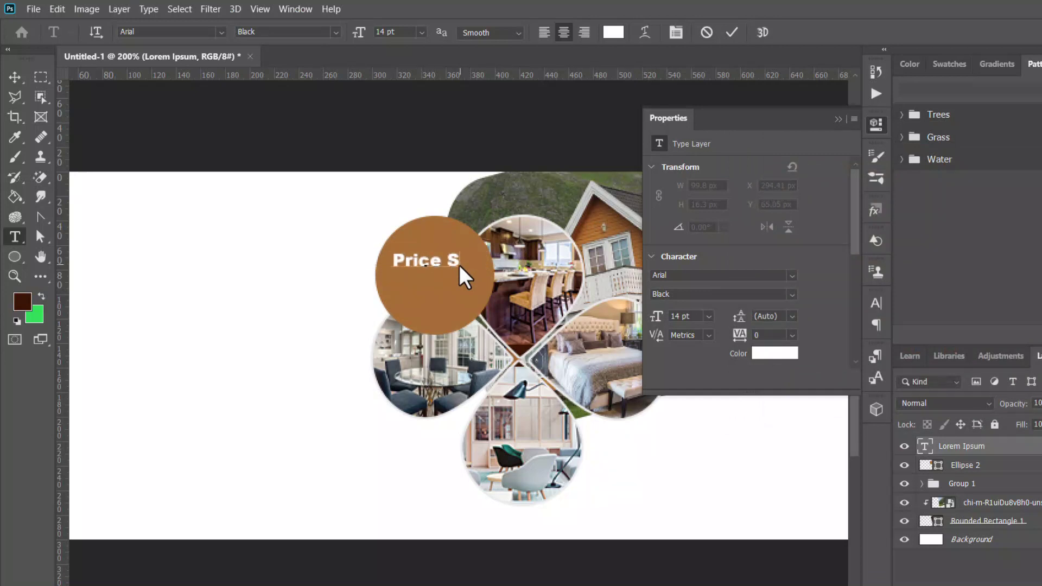
pyautogui.write('tra')
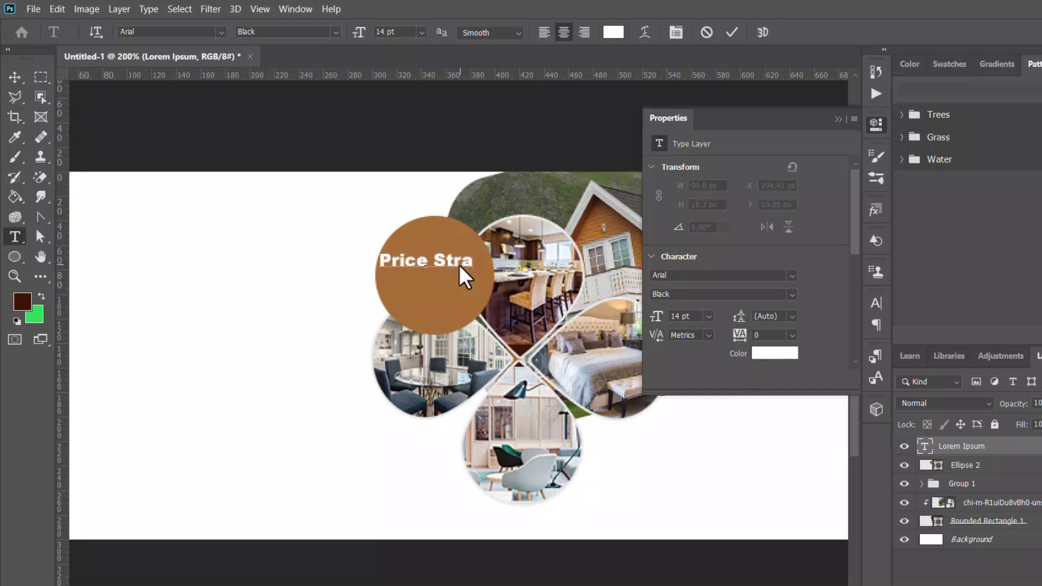
pyautogui.press('BackSpace')
pyautogui.press('BackSpace')
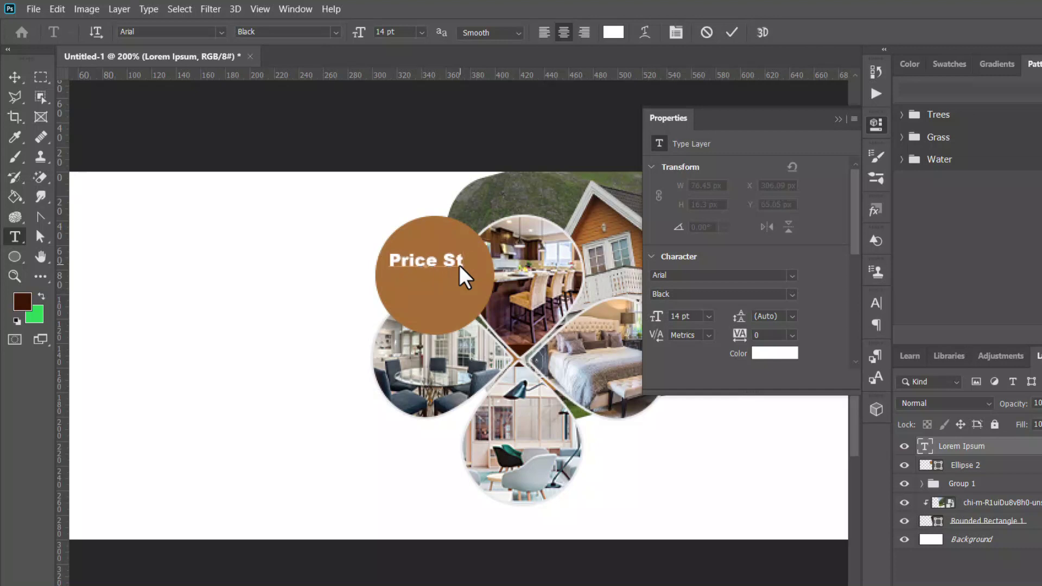
pyautogui.write('arted')
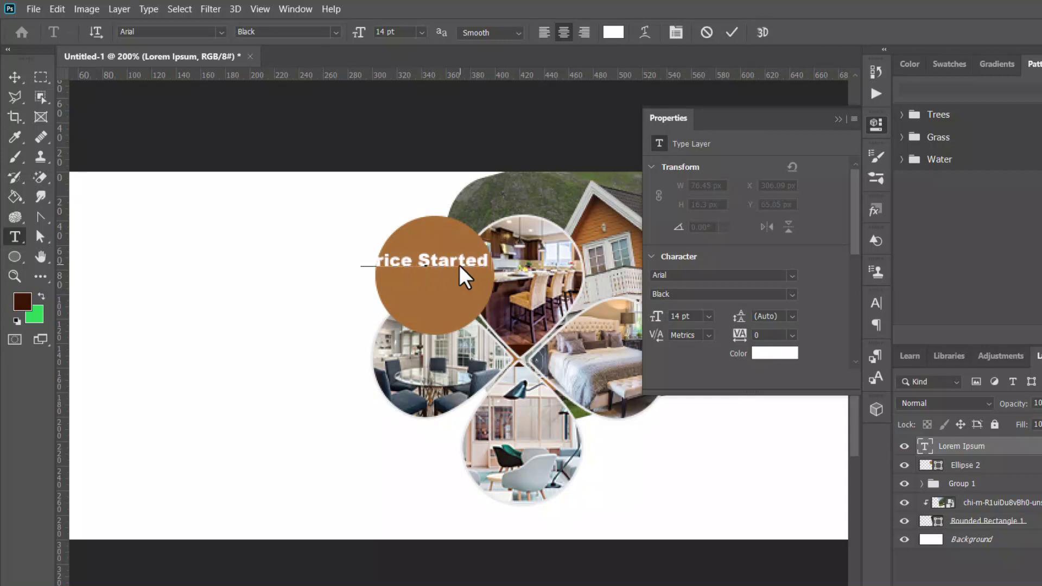
pyautogui.write(' A')
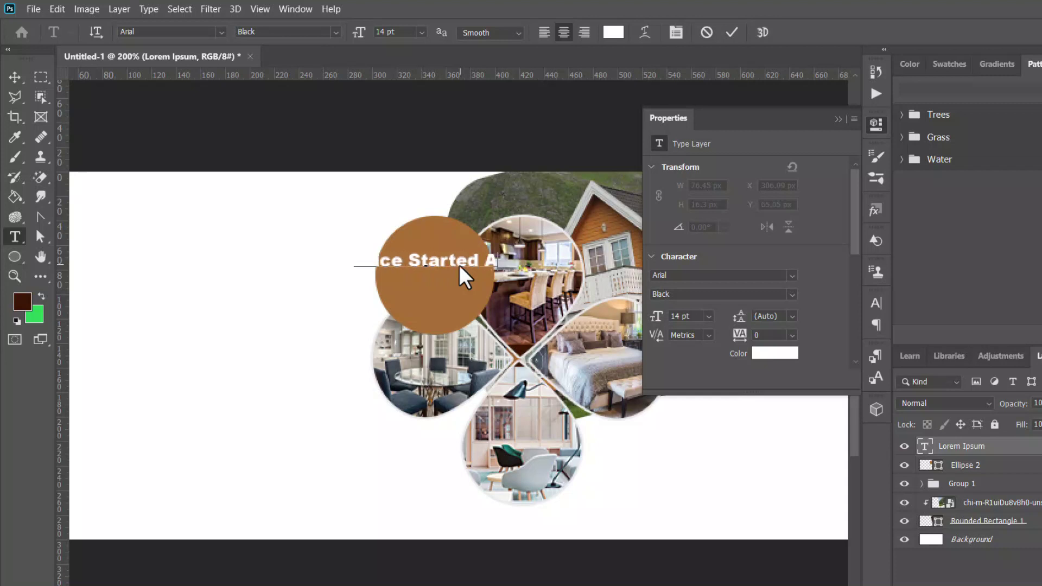
pyautogui.press('BackSpace')
pyautogui.write('at')
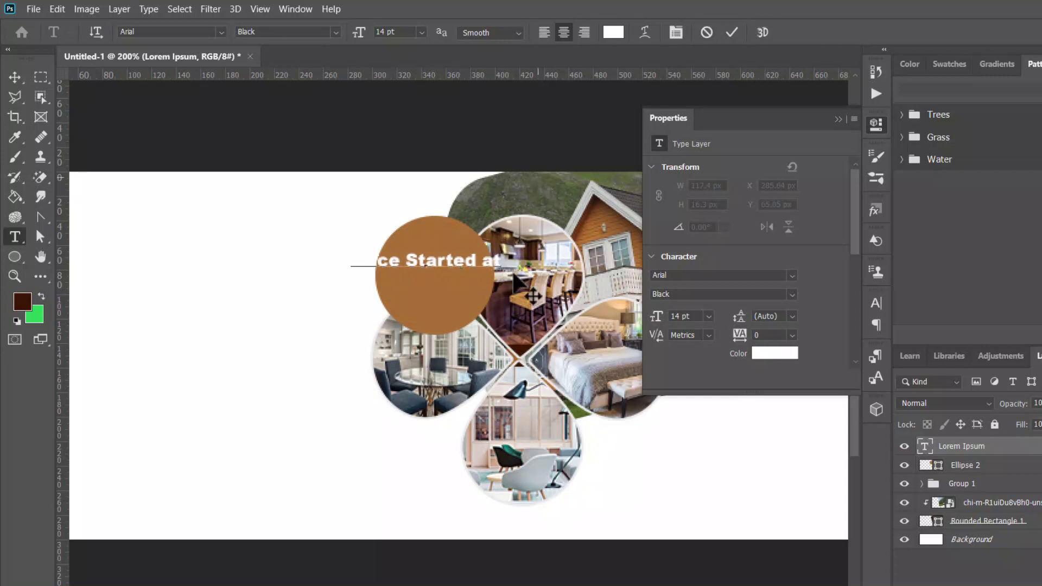
pyautogui.moveTo(464, 262); pyautogui.dragTo(312, 164)
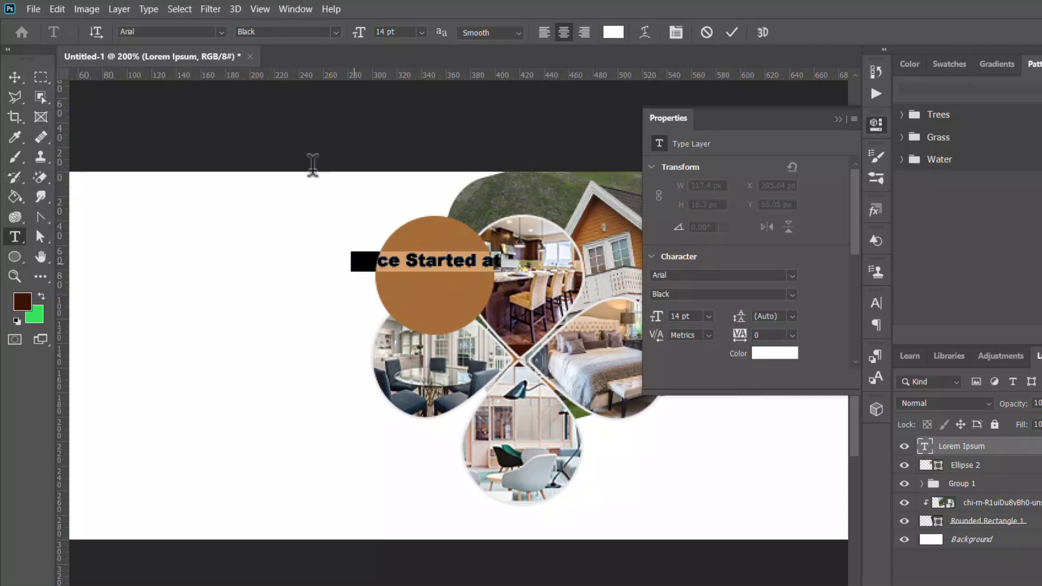
pyautogui.click(336, 32)
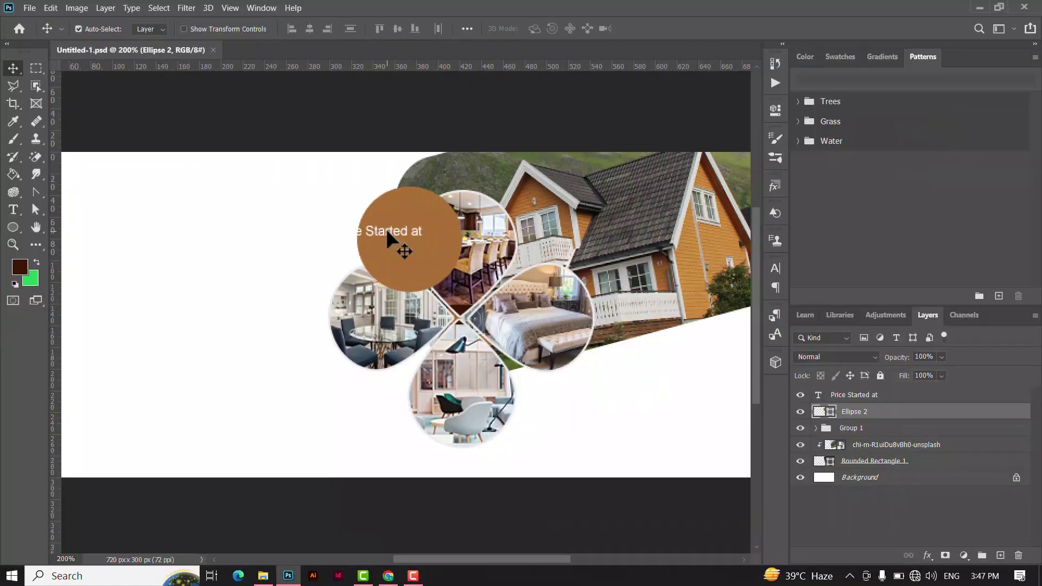
pyautogui.rightClick(387, 232)
# Step: Centre 'Price Started at' in the circle and add a bold 14 pt '$1,500.0' text layer
pyautogui.click(413, 239)
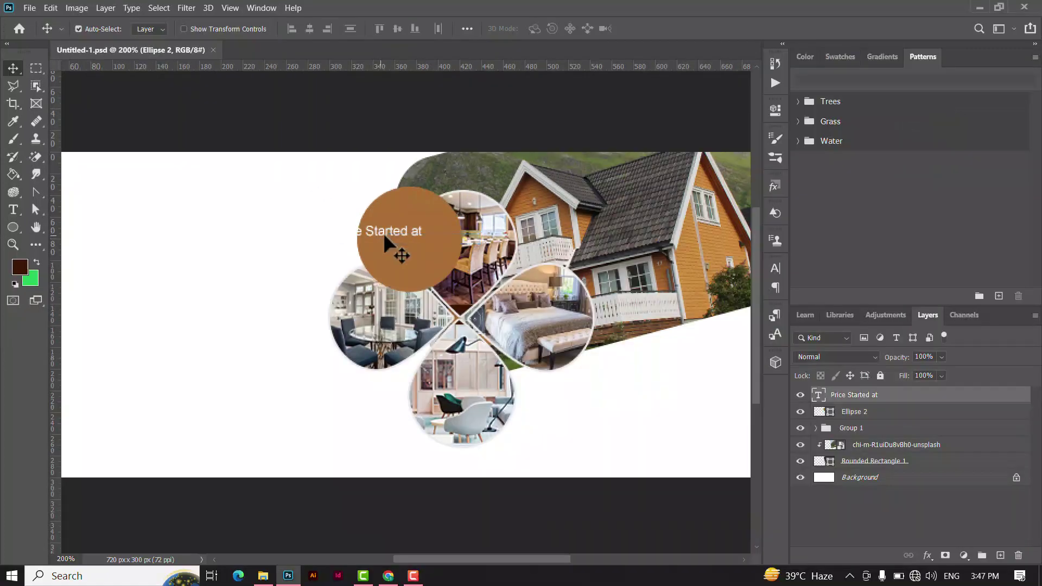
pyautogui.moveTo(383, 233); pyautogui.dragTo(420, 223)
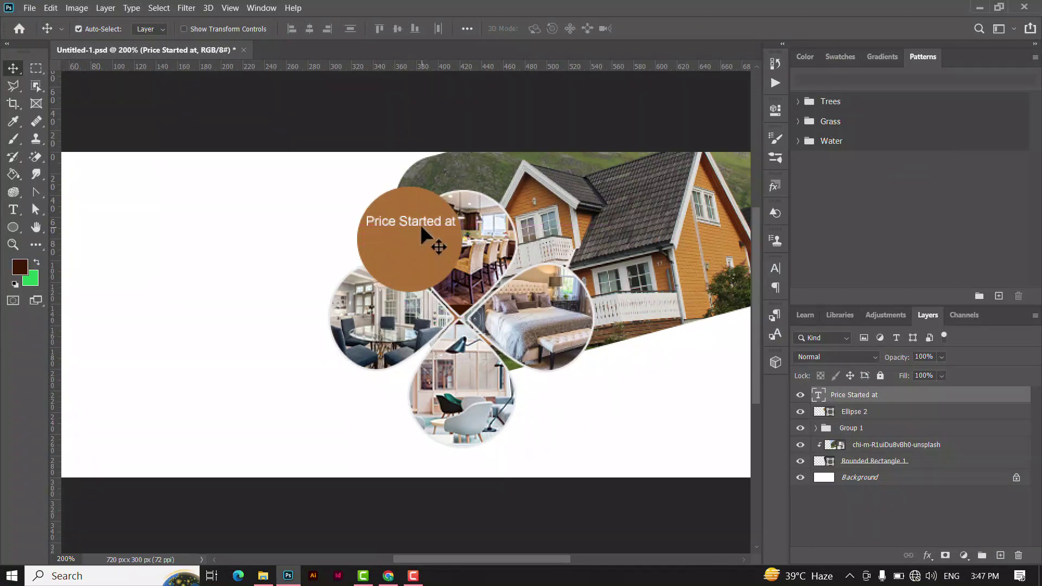
pyautogui.click(12, 209)
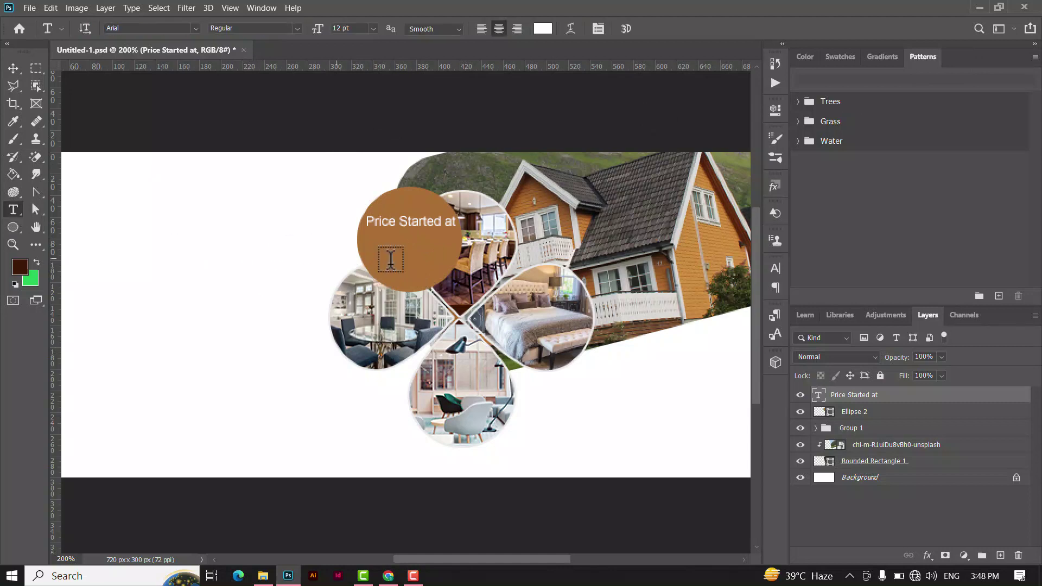
pyautogui.click(359, 255)
pyautogui.click(258, 29)
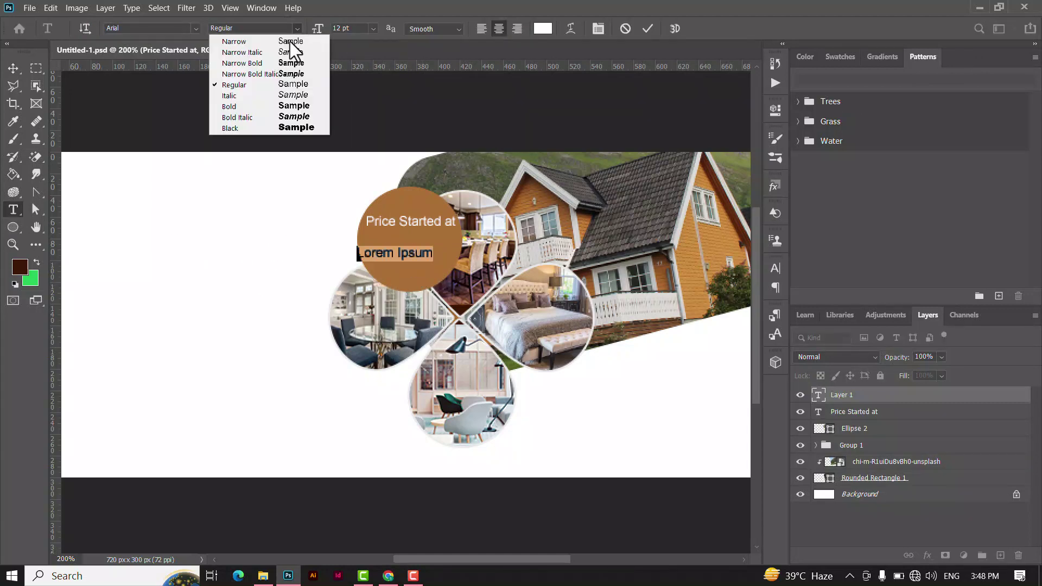
pyautogui.click(269, 106)
pyautogui.click(373, 28)
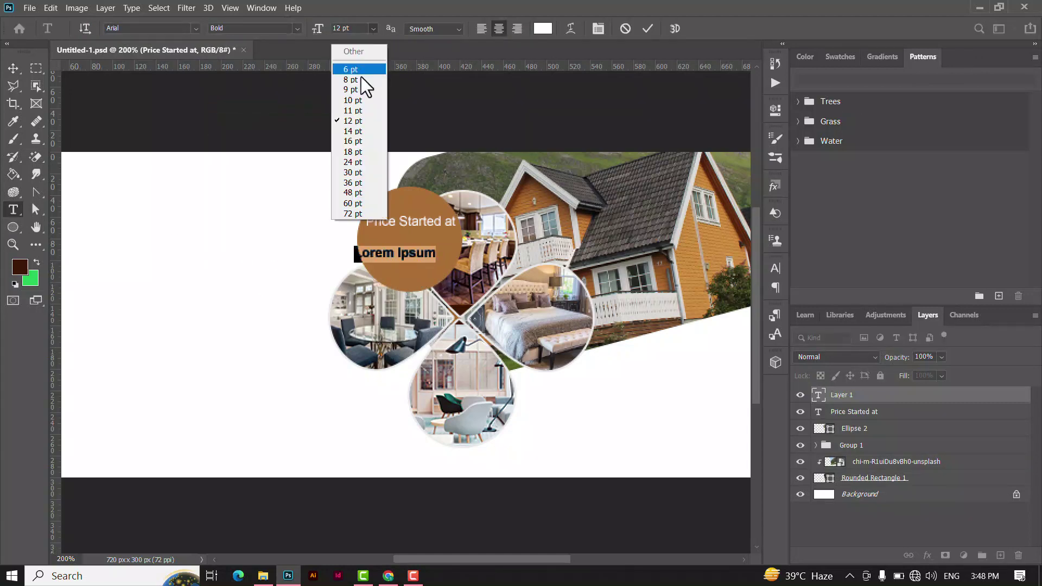
pyautogui.click(352, 130)
pyautogui.press('BackSpace')
pyautogui.write('$1,500.0')
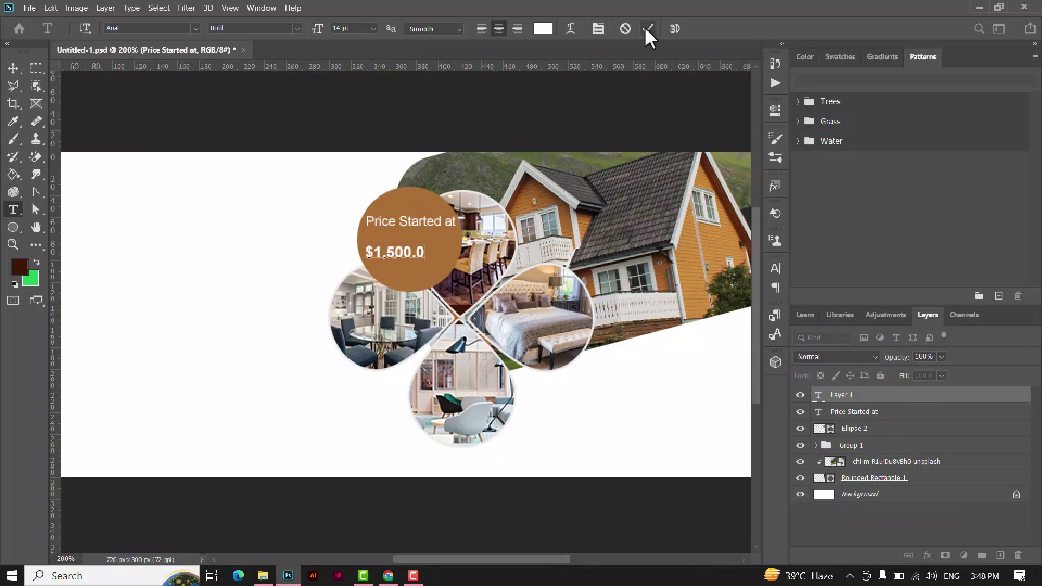
pyautogui.click(648, 28)
# Step: Move '$1,500.0' to the circle's centre and scale it to about 143%
pyautogui.click(13, 68)
pyautogui.rightClick(404, 251)
pyautogui.press('Escape')
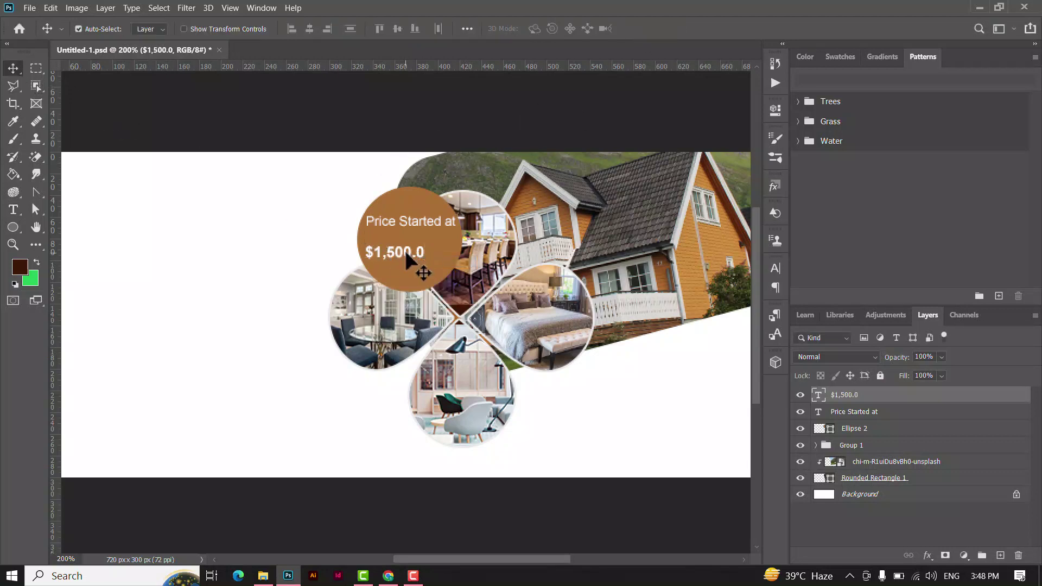
pyautogui.moveTo(404, 250); pyautogui.dragTo(416, 239)
pyautogui.press('t')
pyautogui.doubleClick(415, 240)
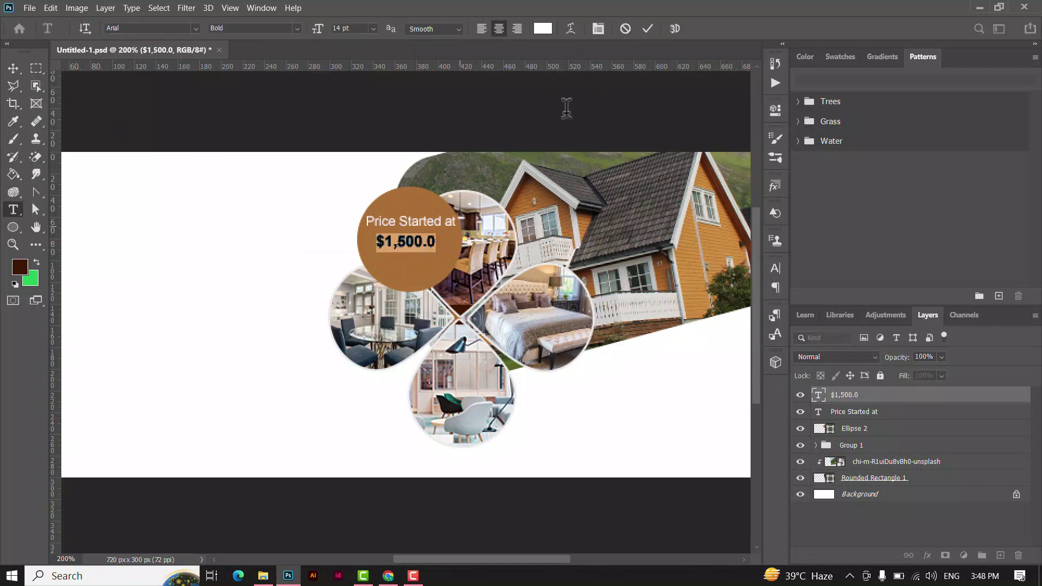
pyautogui.click(648, 29)
pyautogui.hotkey('ctrl', 't')
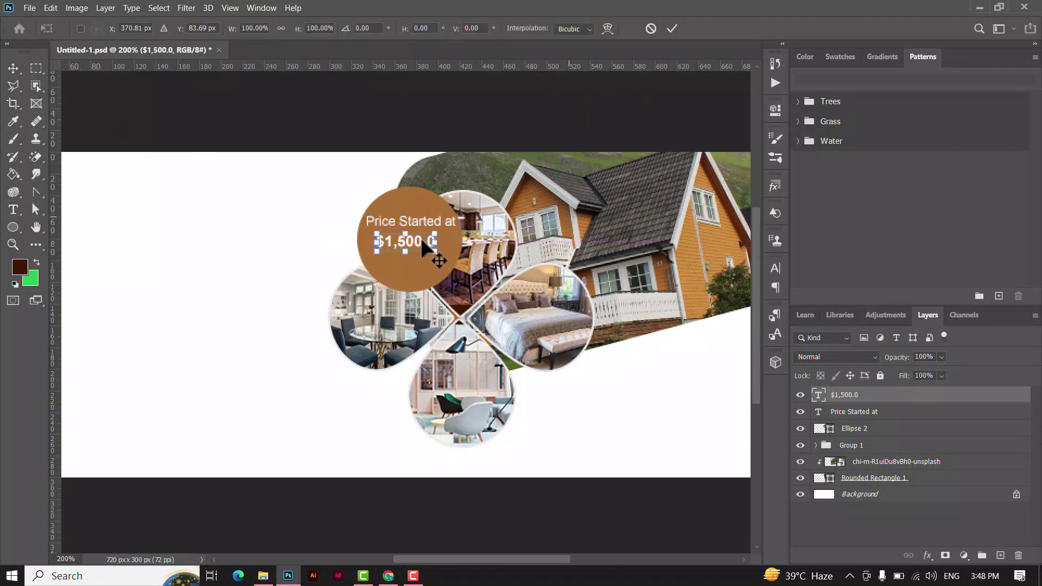
pyautogui.moveTo(435, 233)
pyautogui.mouseDown()
pyautogui.moveTo(461, 224)
pyautogui.moveTo(416, 240)
pyautogui.mouseUp()
pyautogui.click(673, 28)
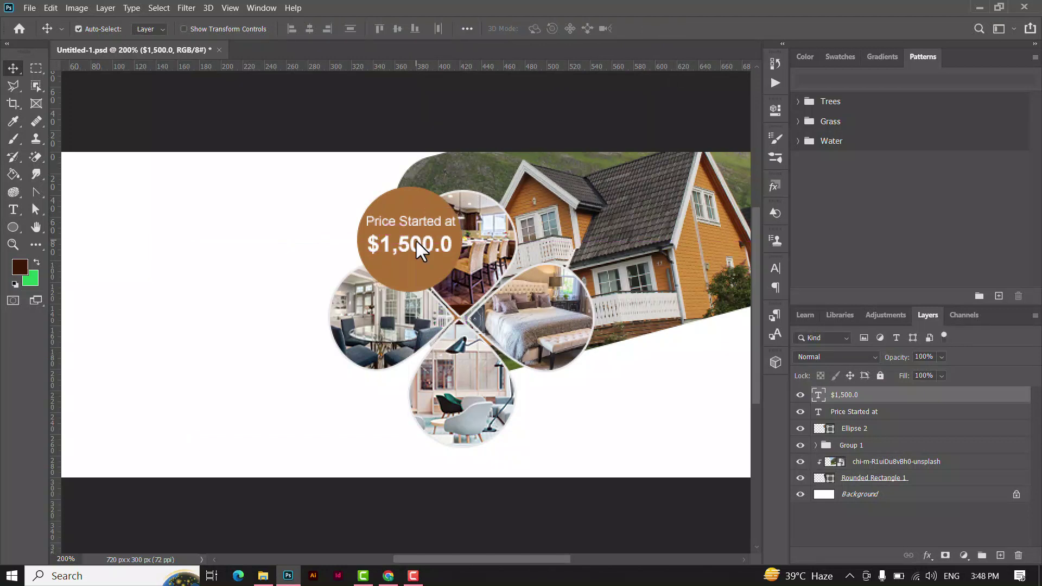
pyautogui.rightClick(421, 220)
pyautogui.click(436, 222)
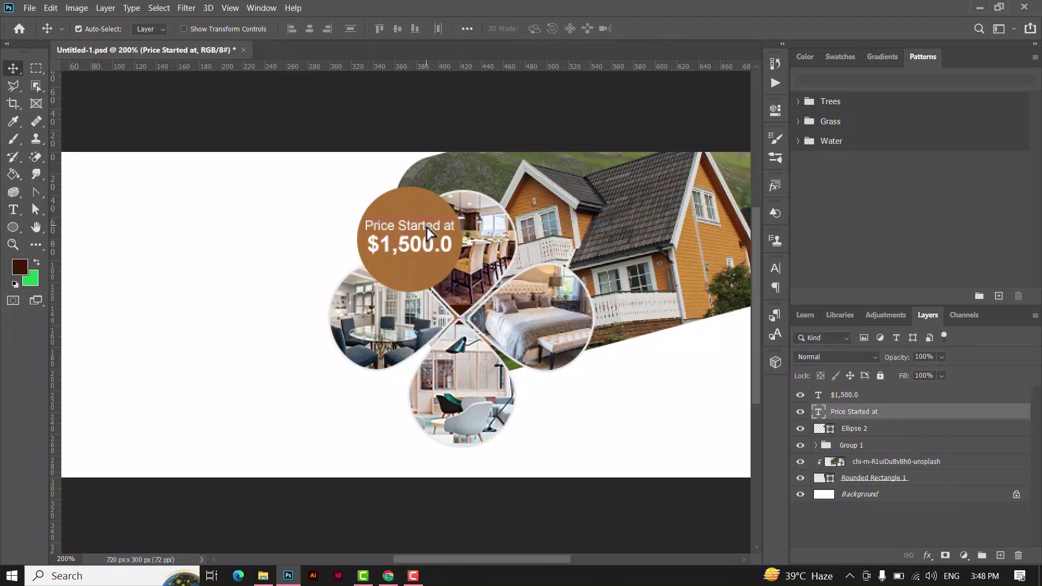
# Step: Add black (#000000) 'MODERN' text on the banner's left and enlarge it about double
pyautogui.moveTo(618, 269); pyautogui.dragTo(944, 59)
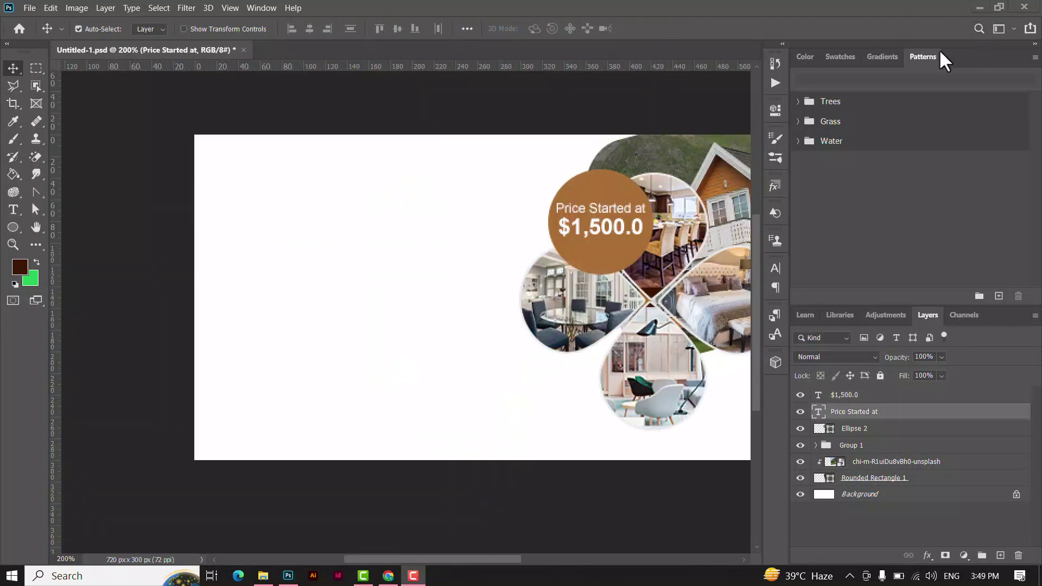
pyautogui.click(14, 210)
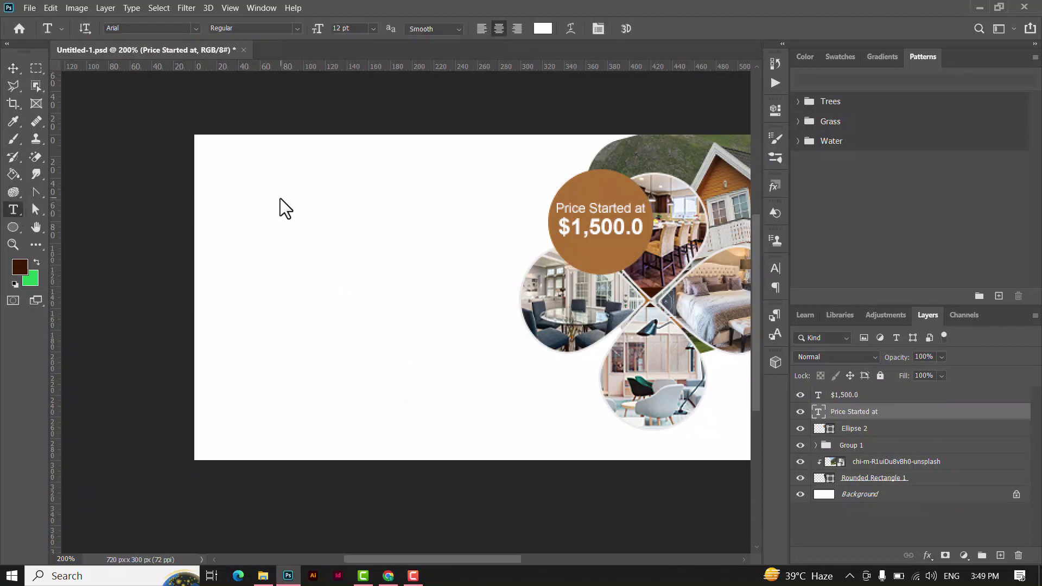
pyautogui.click(273, 203)
pyautogui.press('BackSpace')
pyautogui.click(543, 29)
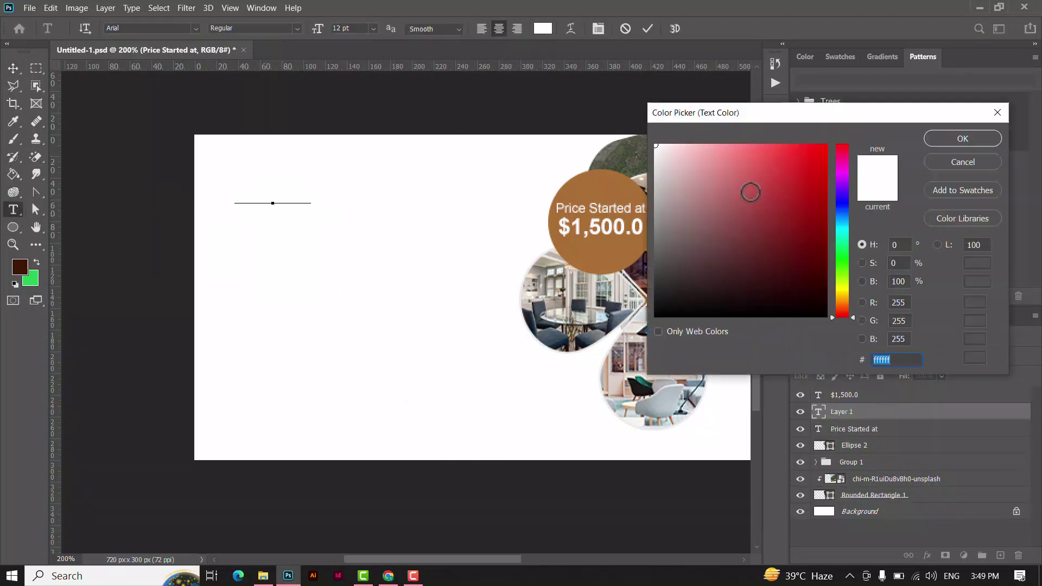
pyautogui.write('000000')
pyautogui.click(950, 142)
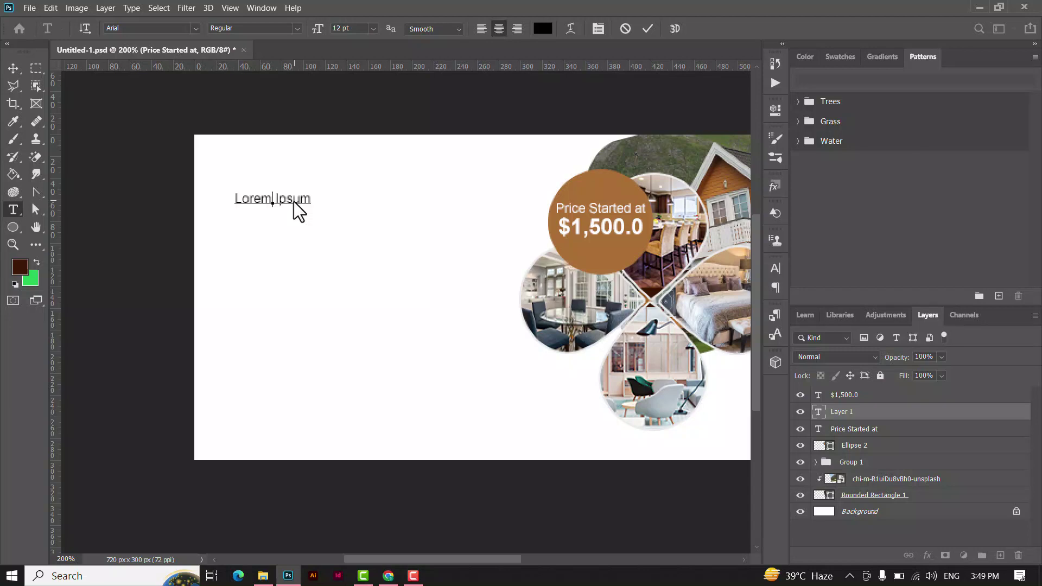
pyautogui.write('MODER')
pyautogui.write('N')
pyautogui.click(646, 30)
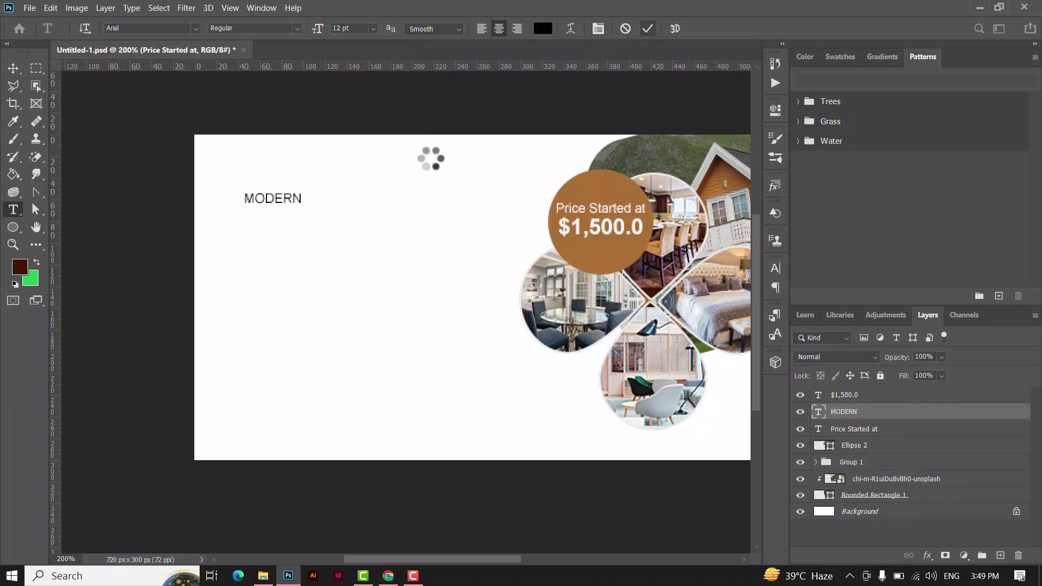
pyautogui.click(14, 68)
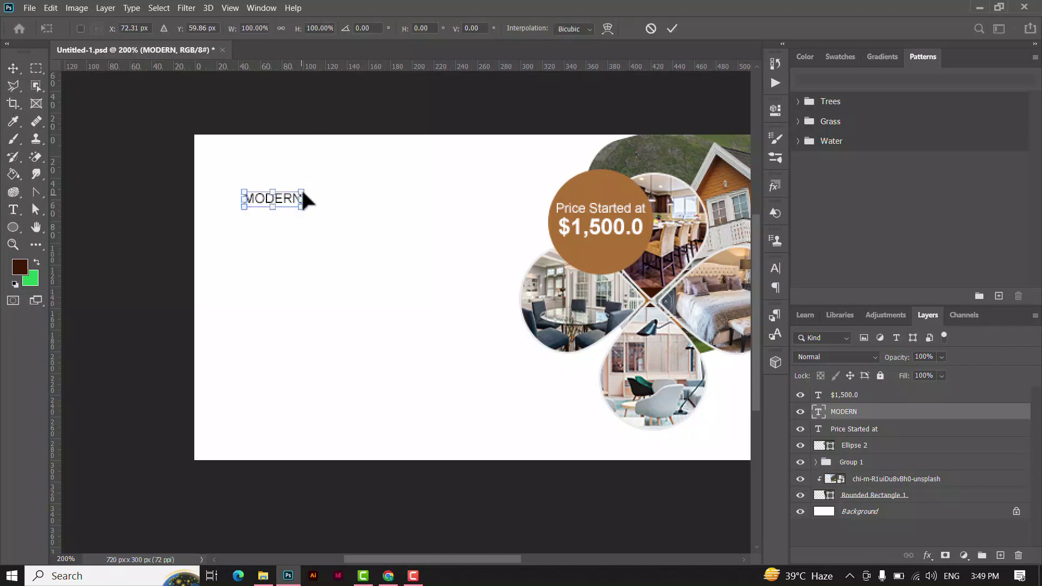
pyautogui.moveTo(304, 205)
pyautogui.mouseDown()
pyautogui.moveTo(332, 208)
pyautogui.moveTo(324, 212)
pyautogui.mouseUp()
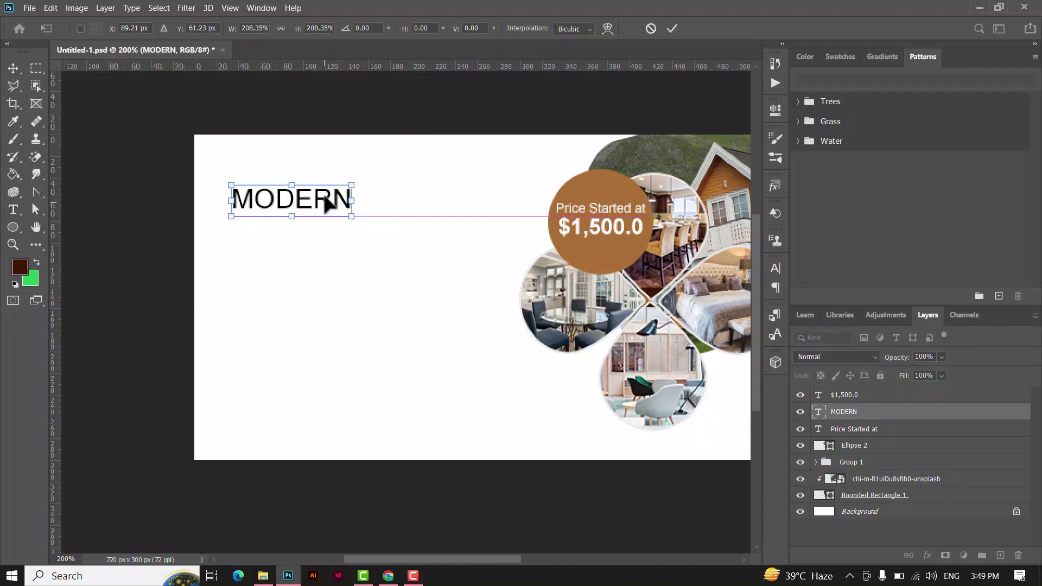
pyautogui.click(672, 28)
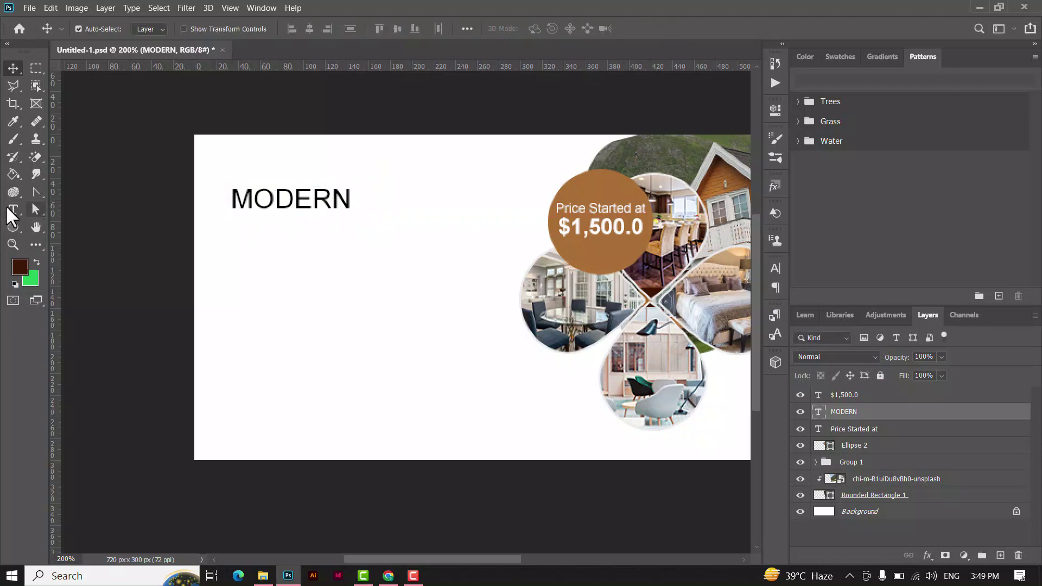
# Step: Add a 'Home' line below in Arial Black 24 pt, coloured brown sampled from the price circle
pyautogui.click(13, 210)
pyautogui.click(288, 239)
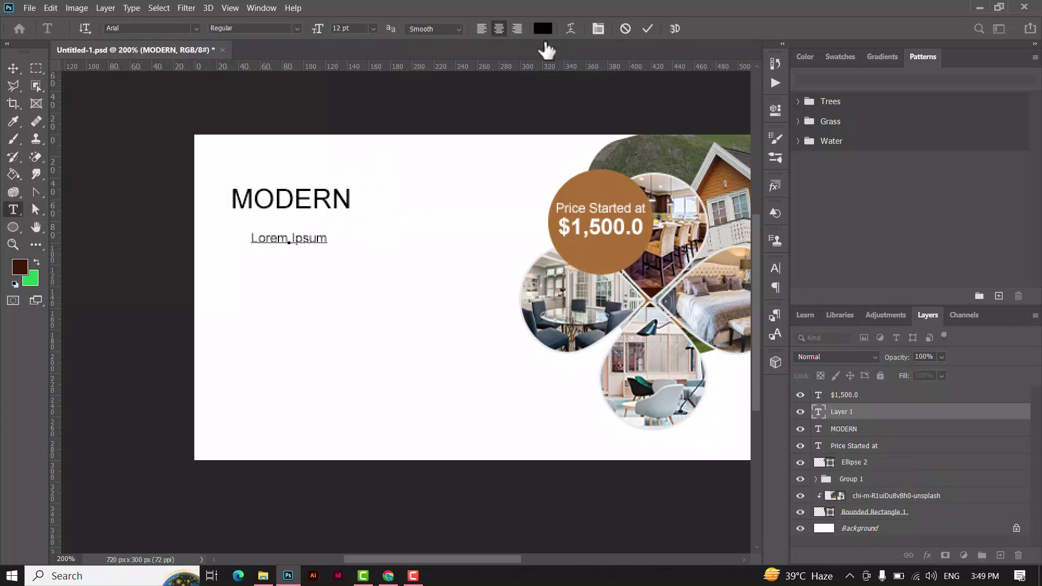
pyautogui.click(543, 29)
pyautogui.click(610, 200)
pyautogui.press('Return')
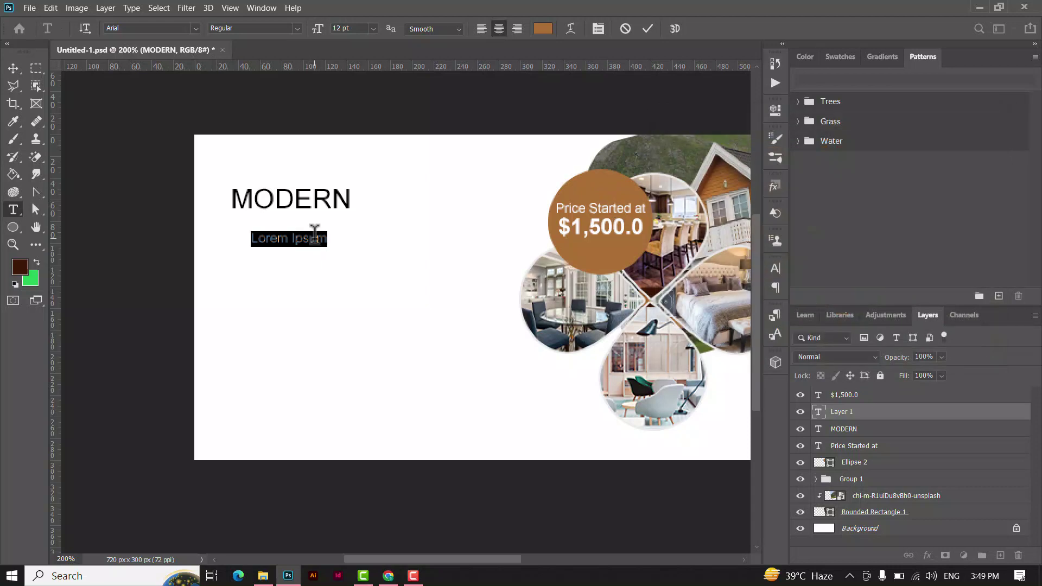
pyautogui.click(315, 234)
pyautogui.write('Home')
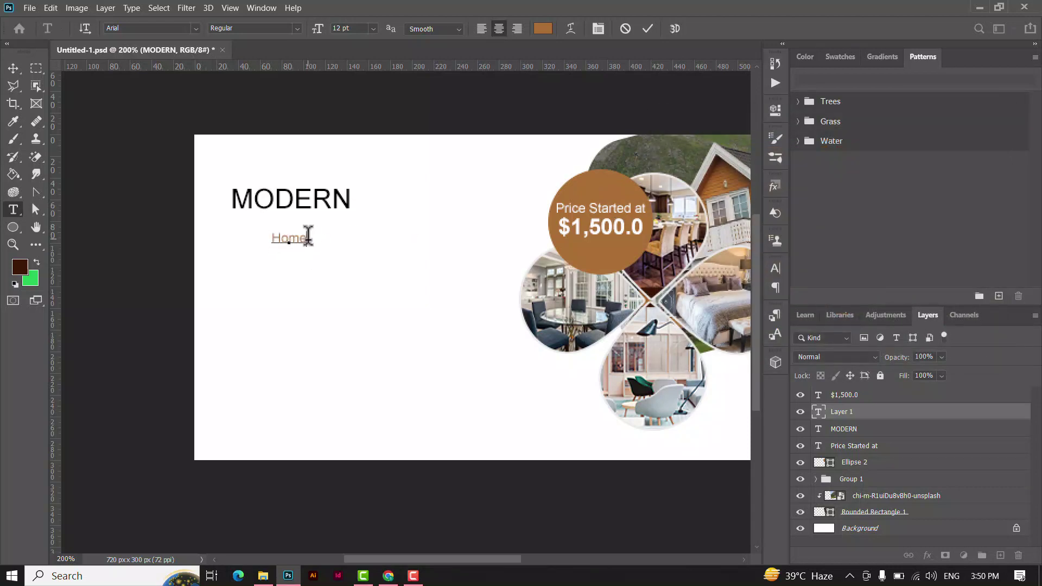
pyautogui.doubleClick(307, 236)
pyautogui.click(297, 28)
pyautogui.click(274, 125)
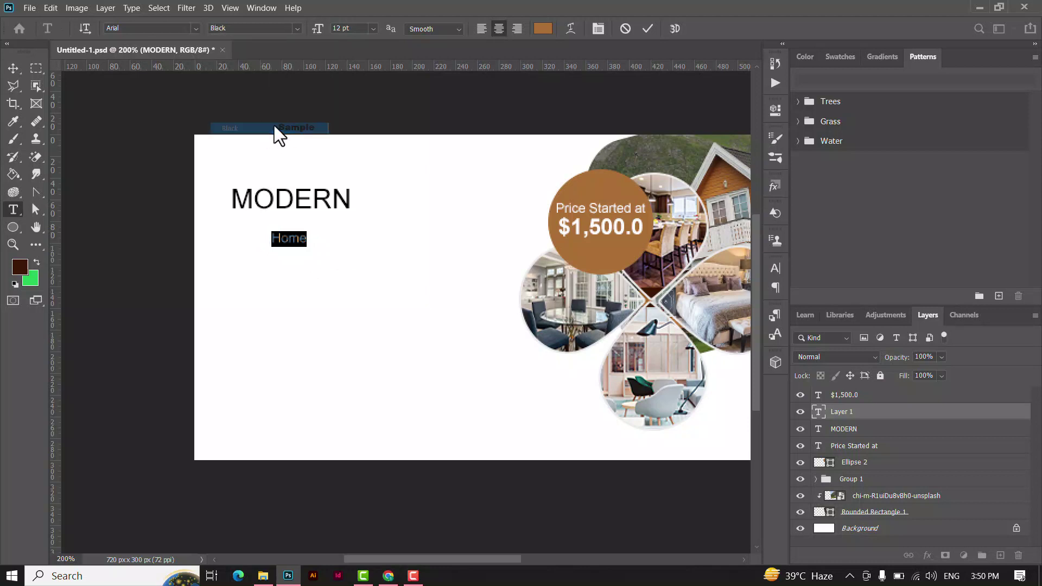
pyautogui.click(373, 29)
pyautogui.click(353, 149)
pyautogui.click(647, 28)
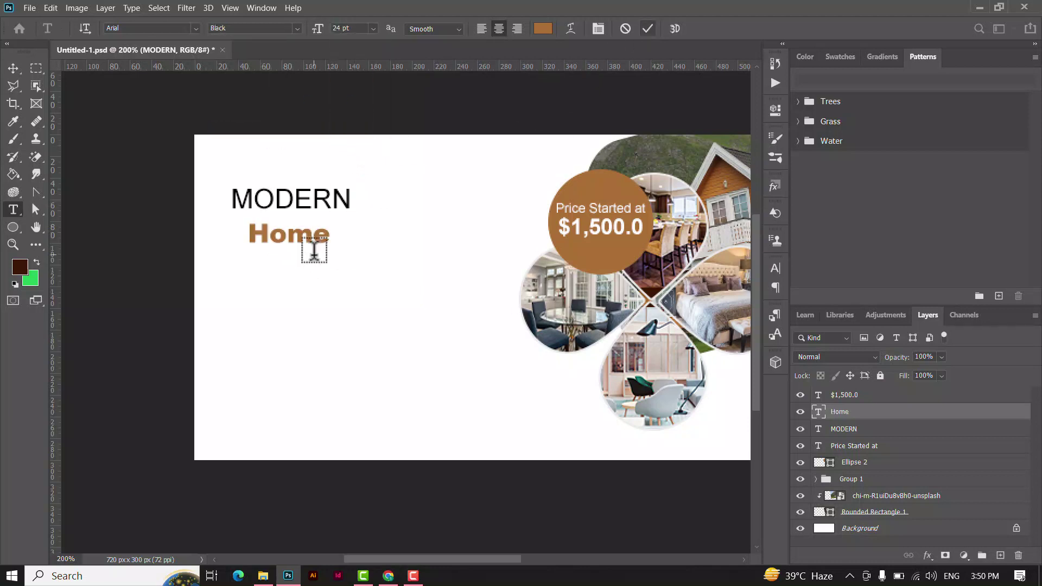
# Step: Scale 'Home' up about double and arrange it beneath MODERN
pyautogui.hotkey('ctrl', 't')
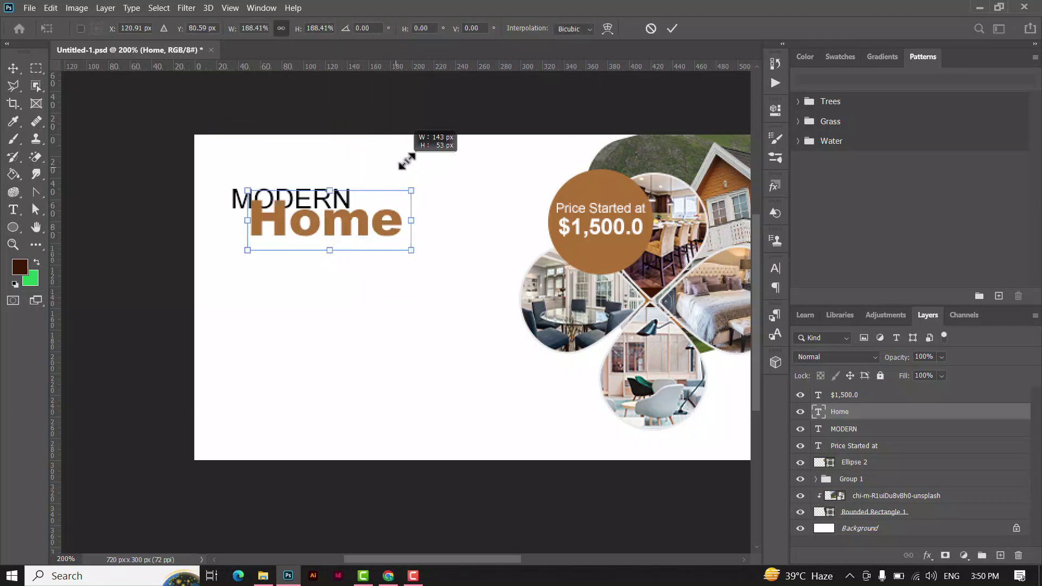
pyautogui.moveTo(331, 217); pyautogui.dragTo(429, 163)
pyautogui.moveTo(391, 225); pyautogui.dragTo(378, 245)
pyautogui.click(672, 30)
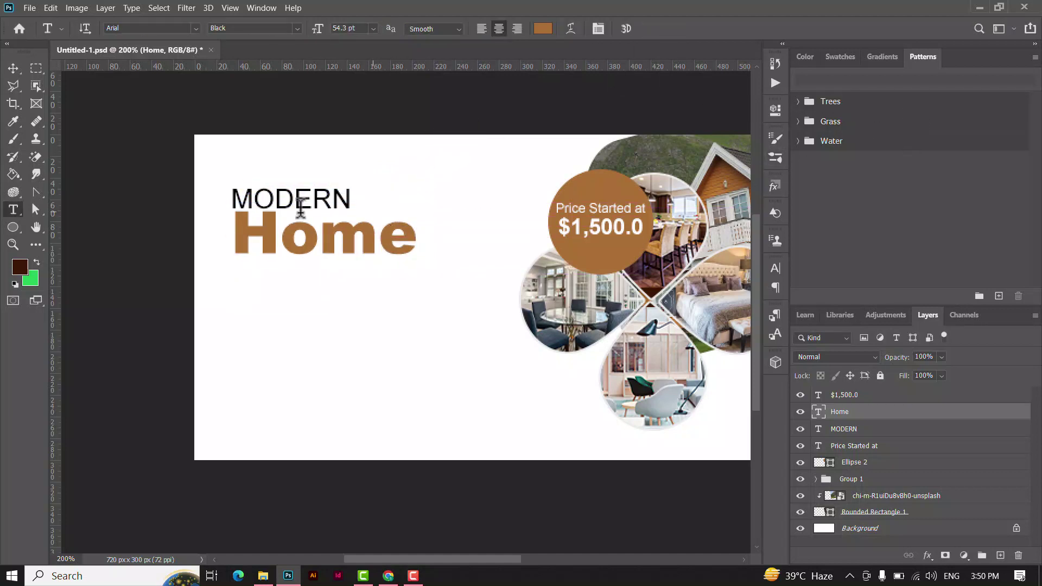
pyautogui.click(12, 68)
pyautogui.rightClick(278, 196)
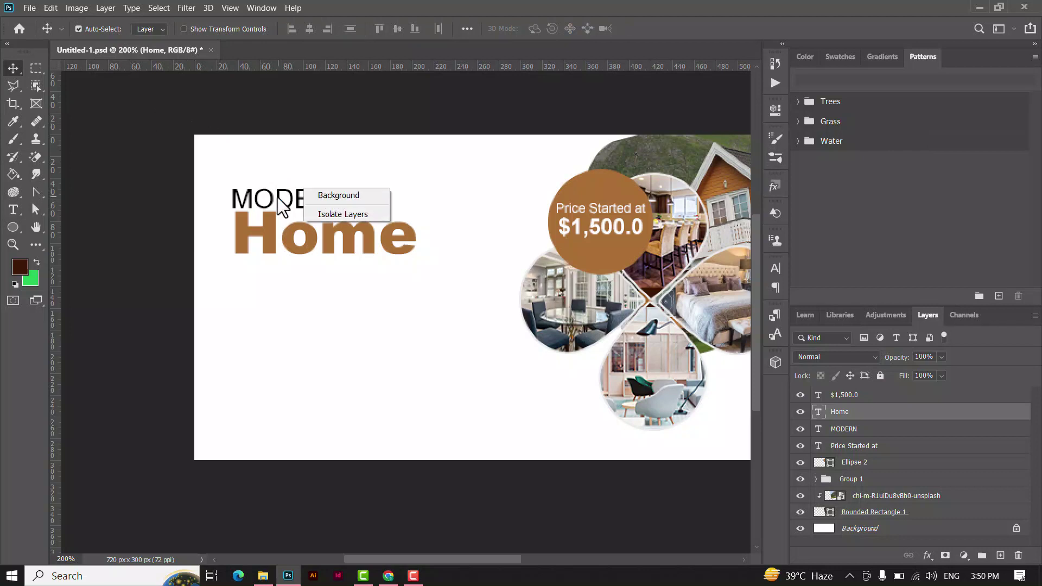
pyautogui.moveTo(289, 200); pyautogui.dragTo(344, 209)
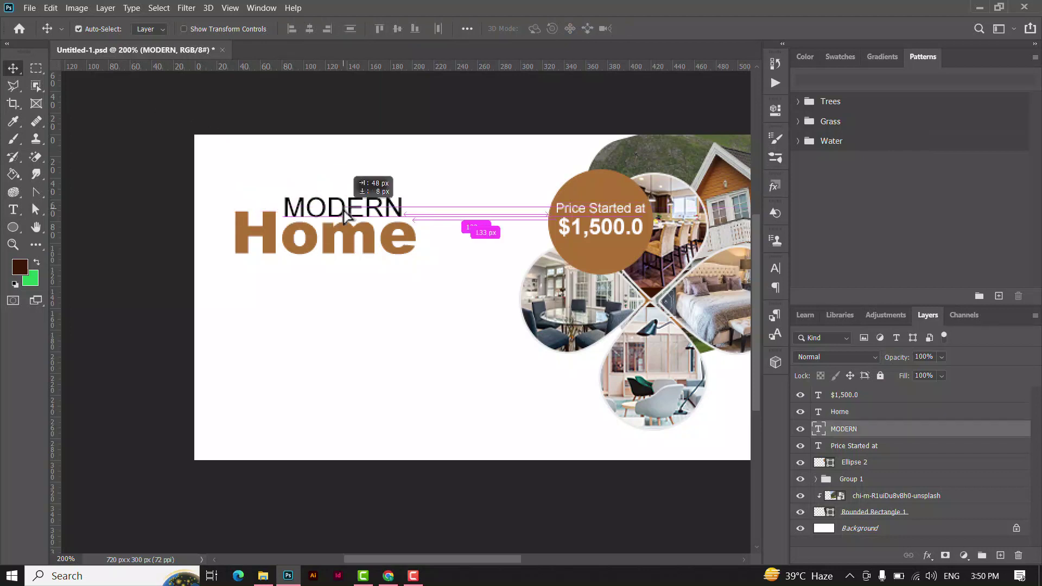
pyautogui.rightClick(284, 250)
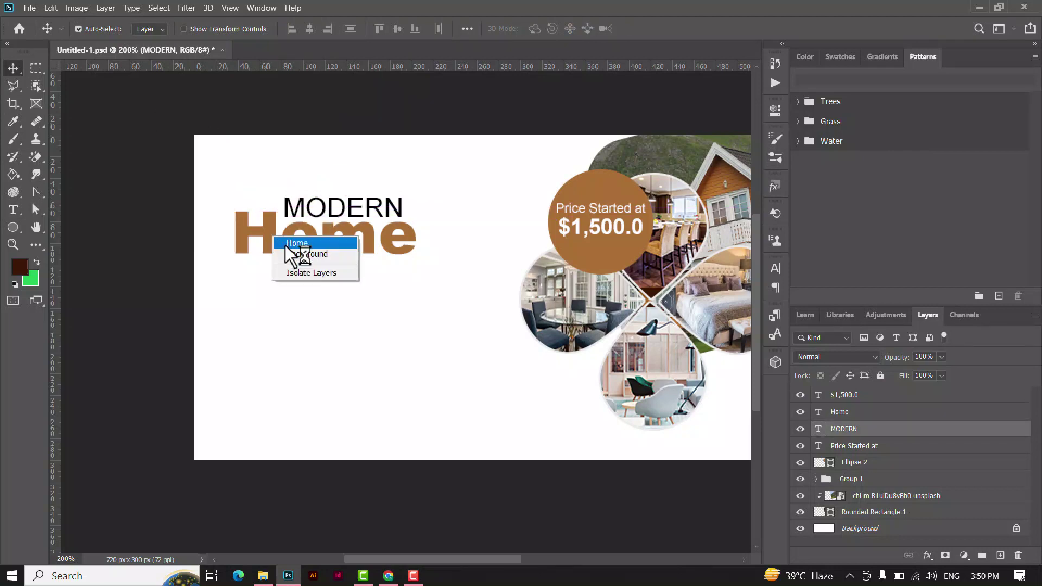
pyautogui.click(286, 236)
pyautogui.moveTo(273, 244); pyautogui.dragTo(262, 244)
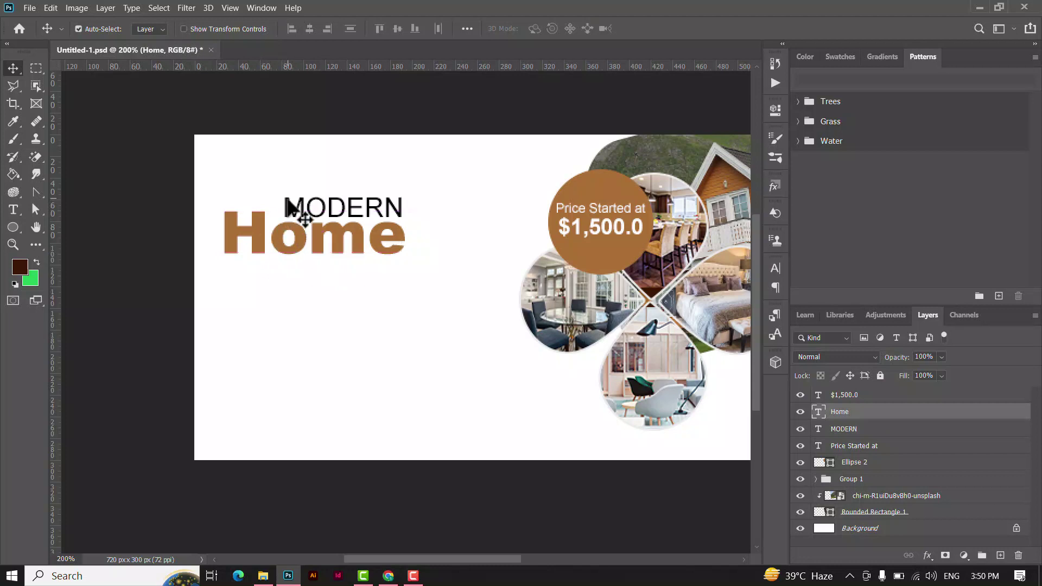
# Step: Enlarge 'Home' to about 130% and seat MODERN snugly above it
pyautogui.hotkey('ctrl', 't')
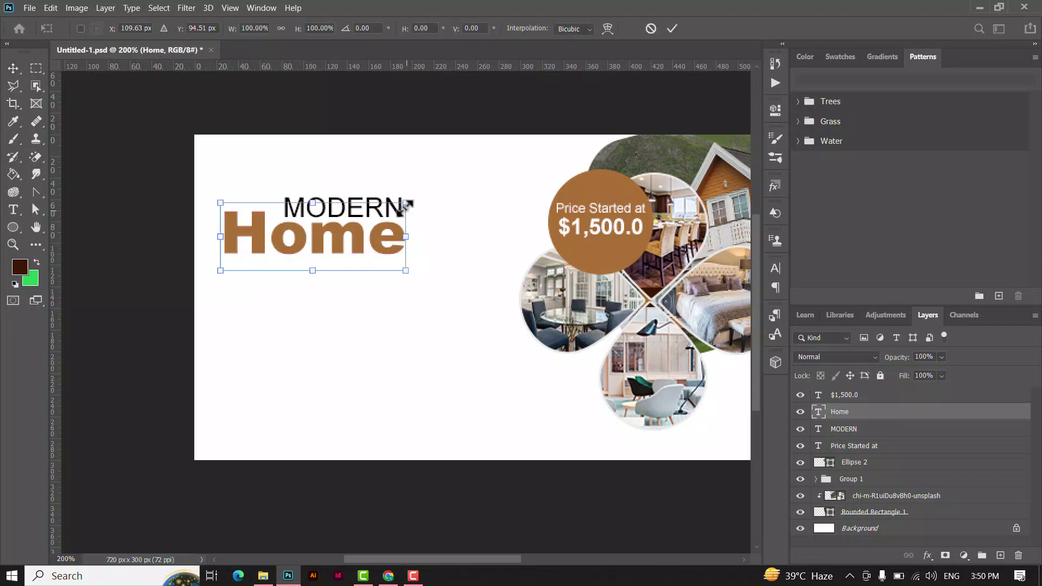
pyautogui.moveTo(407, 205); pyautogui.dragTo(465, 186)
pyautogui.moveTo(414, 226); pyautogui.dragTo(409, 241)
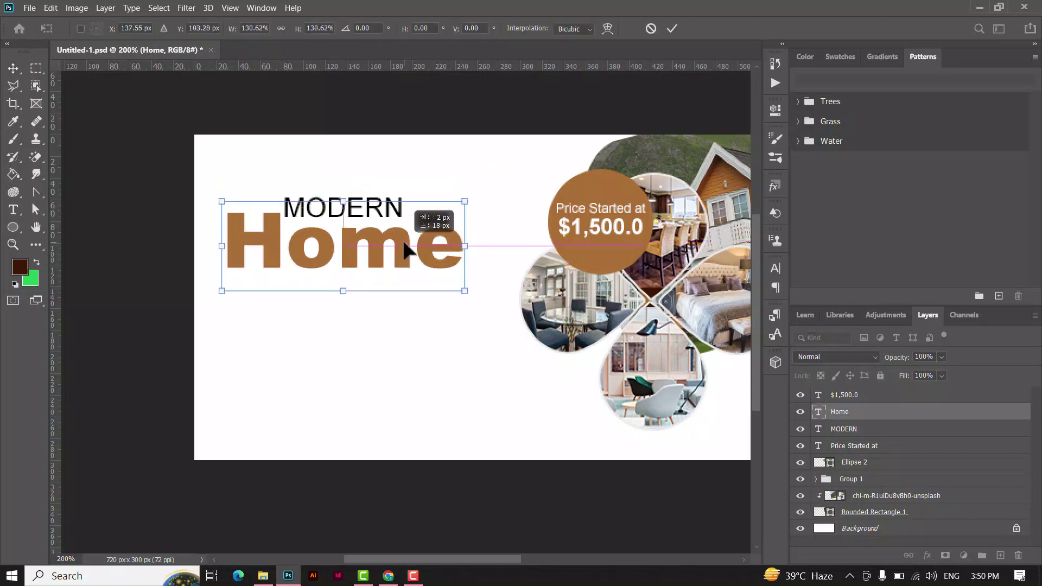
pyautogui.click(673, 28)
pyautogui.rightClick(289, 204)
pyautogui.click(305, 206)
pyautogui.moveTo(304, 209); pyautogui.dragTo(296, 212)
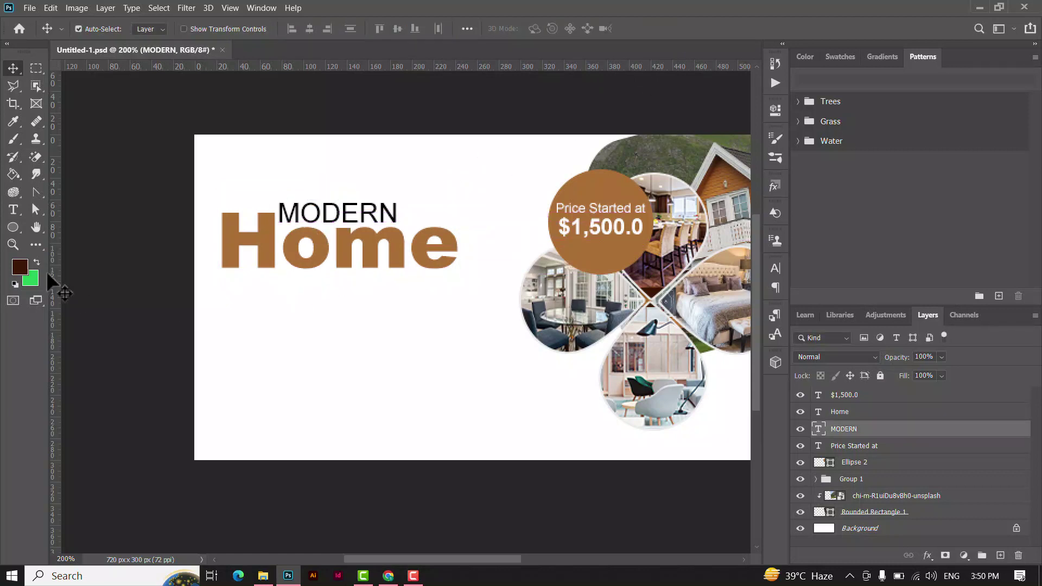
# Step: Add a black 'FOR SALE' line below Home and set it to 18 pt
pyautogui.click(13, 209)
pyautogui.click(239, 310)
pyautogui.write('FOR SALE')
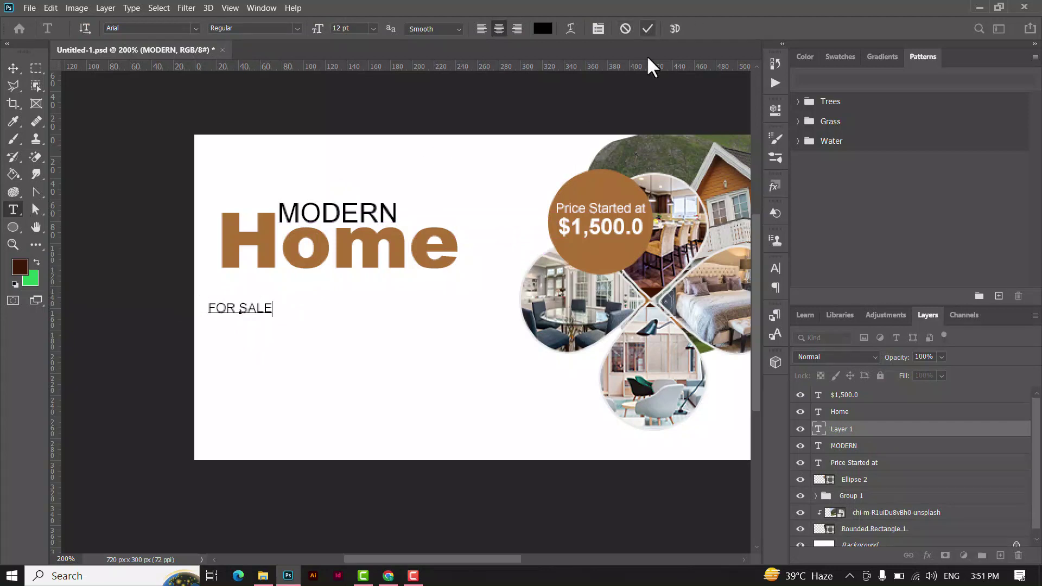
pyautogui.click(648, 29)
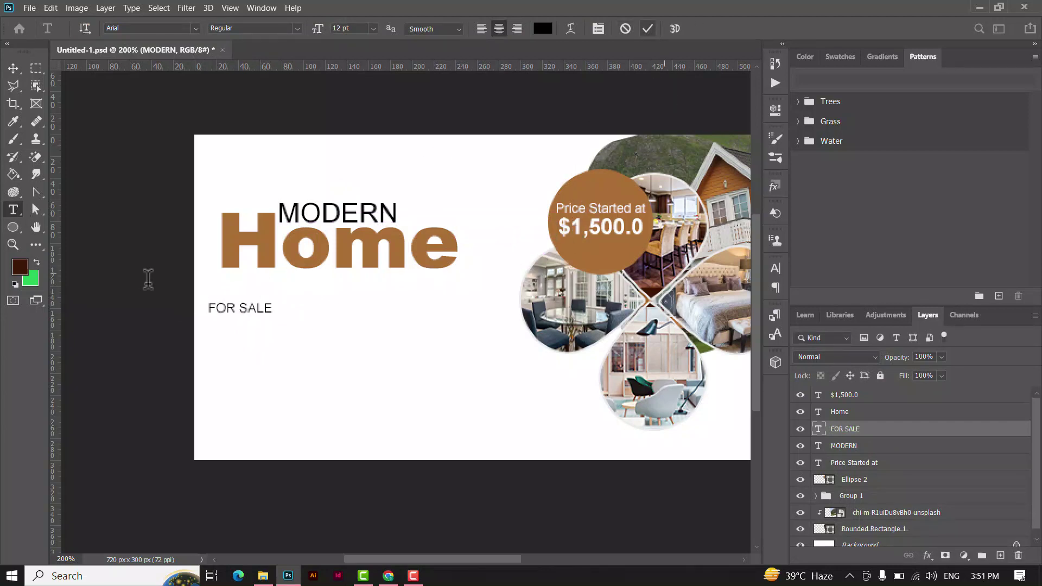
pyautogui.click(13, 68)
pyautogui.moveTo(243, 317); pyautogui.dragTo(274, 307)
pyautogui.doubleClick(269, 298)
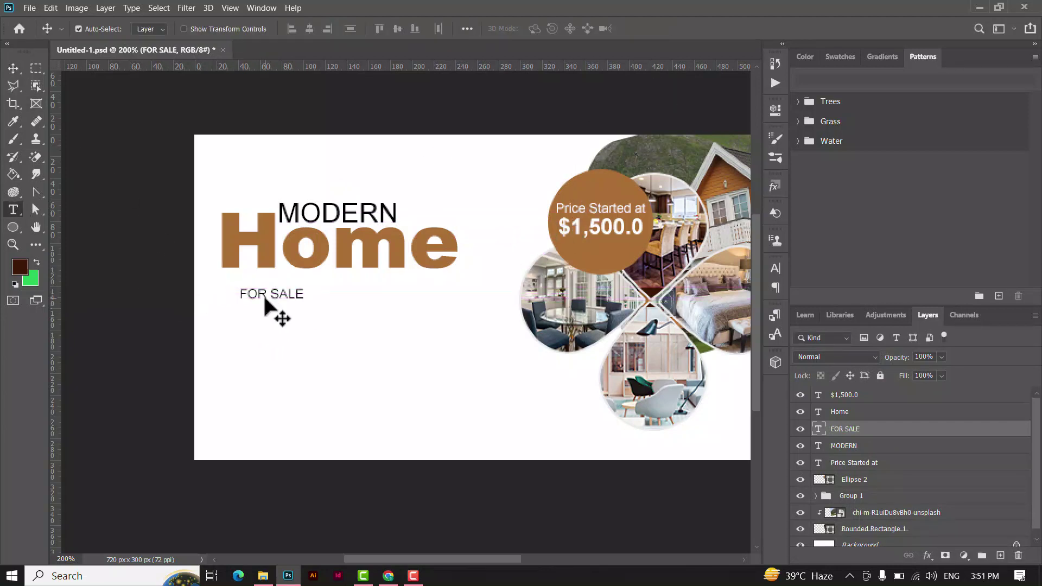
pyautogui.click(374, 29)
pyautogui.click(356, 142)
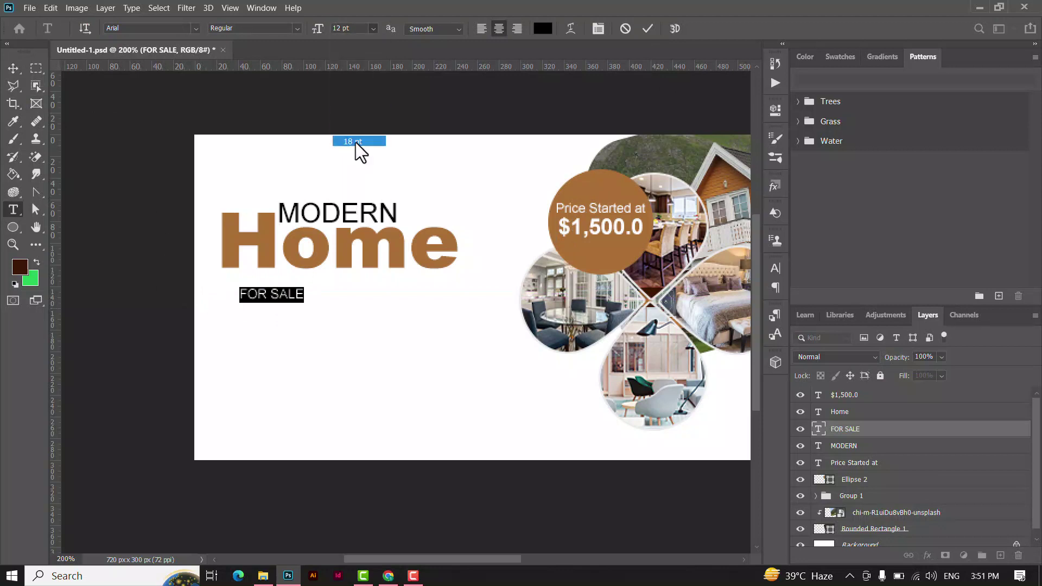
pyautogui.hotkey('ctrl', 'Return')
# Step: Enlarge FOR SALE to about 141% and align it with Home's left edge
pyautogui.click(11, 70)
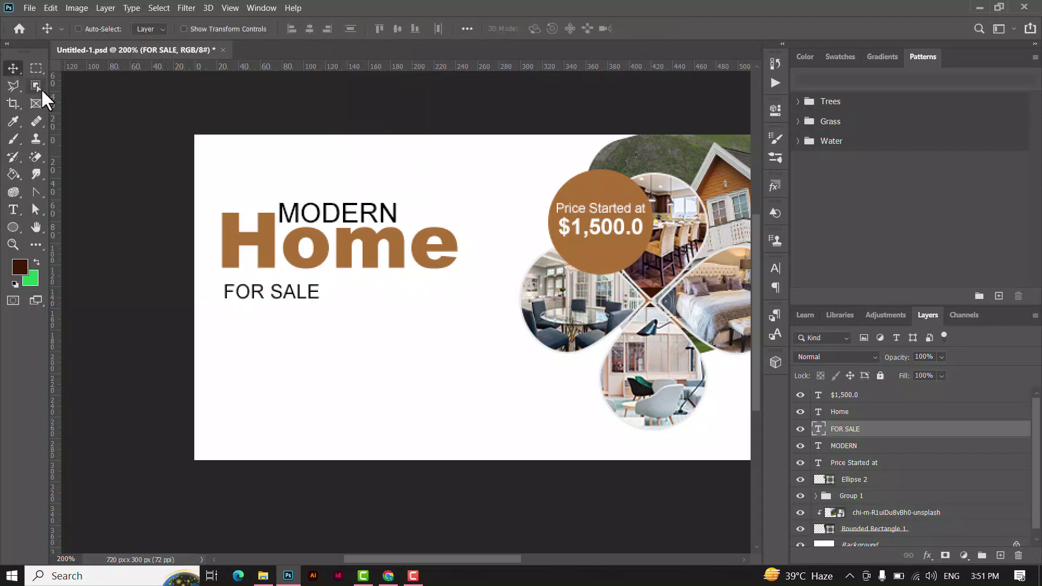
pyautogui.hotkey('ctrl', 't')
pyautogui.moveTo(321, 282)
pyautogui.mouseDown()
pyautogui.moveTo(332, 267)
pyautogui.moveTo(356, 271)
pyautogui.mouseUp()
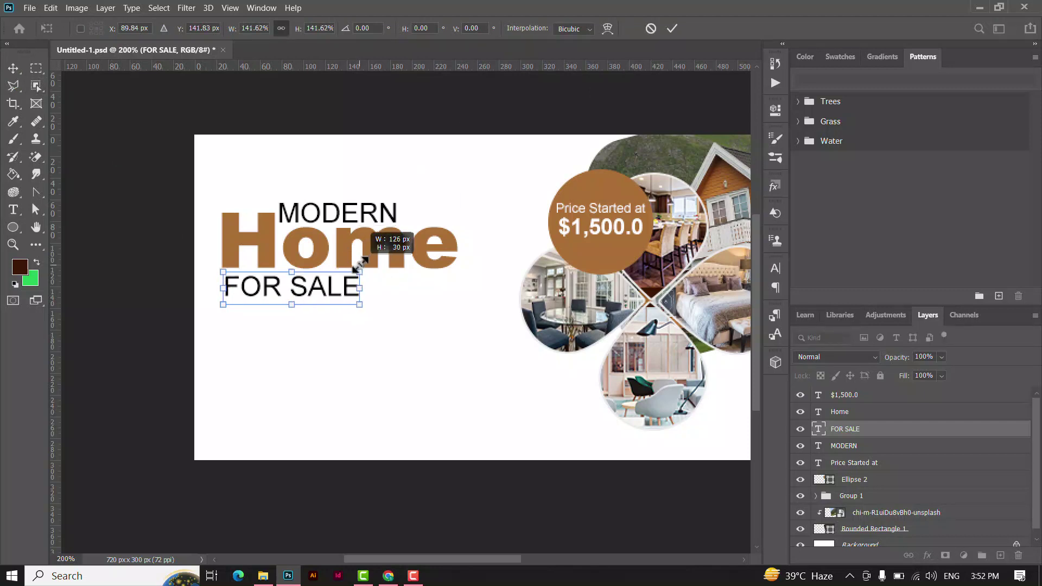
pyautogui.click(673, 27)
pyautogui.moveTo(277, 295); pyautogui.dragTo(274, 292)
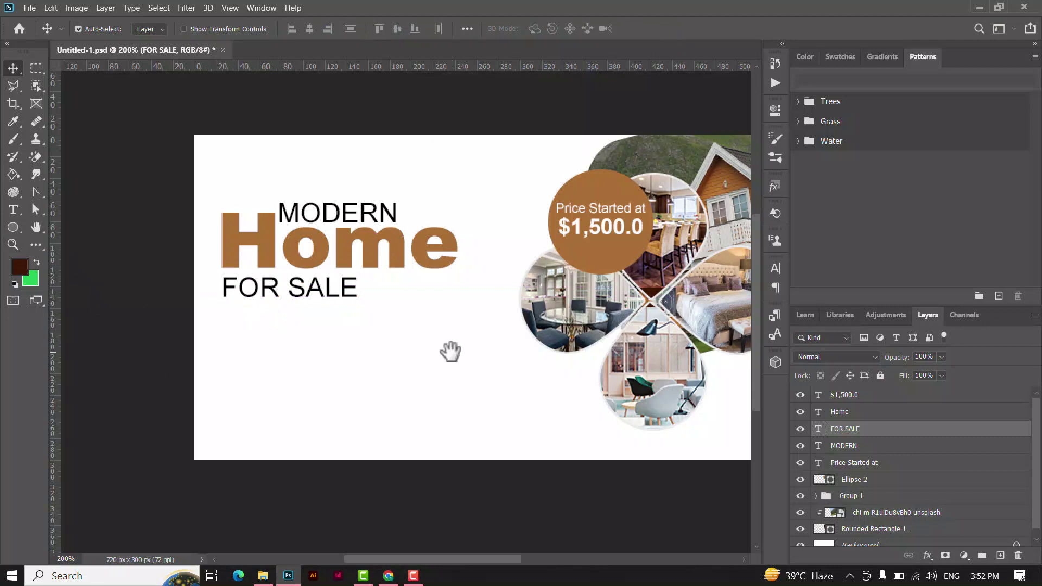
pyautogui.moveTo(450, 354); pyautogui.dragTo(232, 356)
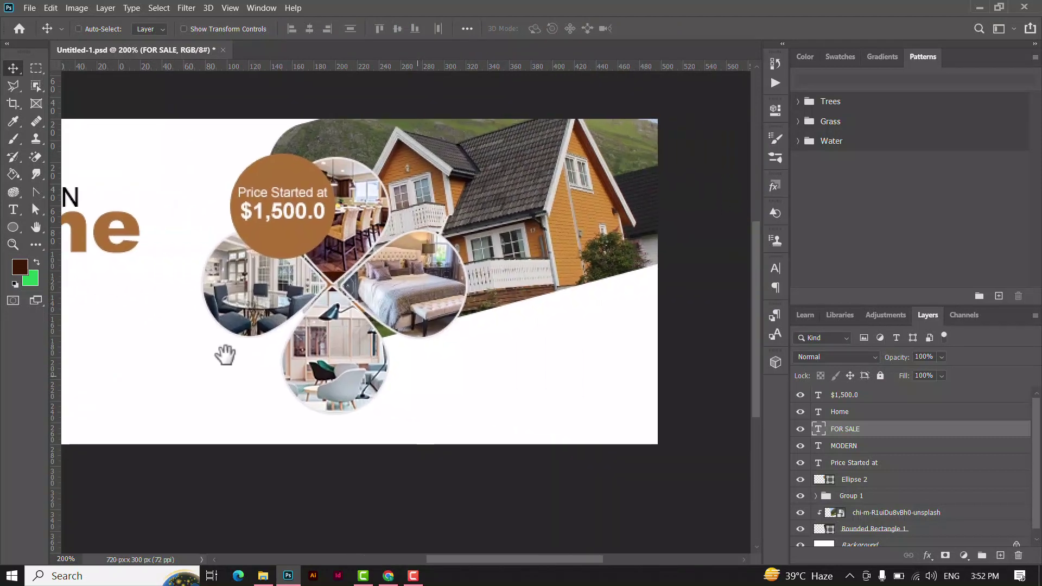
# Step: Draw a tiny 7 px brown ellipse dot and move it near the white area's right edge
pyautogui.rightClick(13, 227)
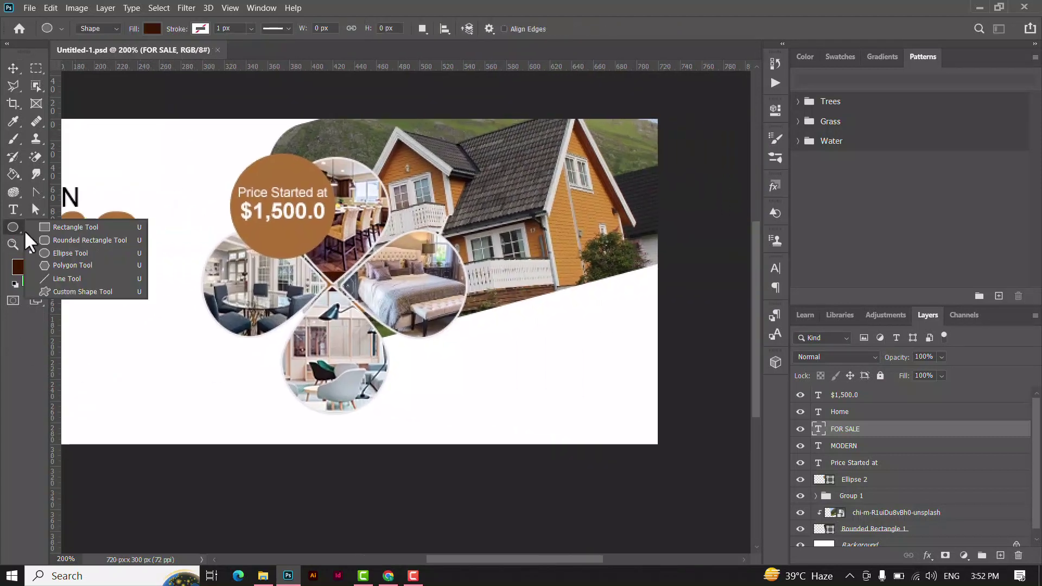
pyautogui.click(87, 253)
pyautogui.moveTo(619, 346); pyautogui.dragTo(623, 351)
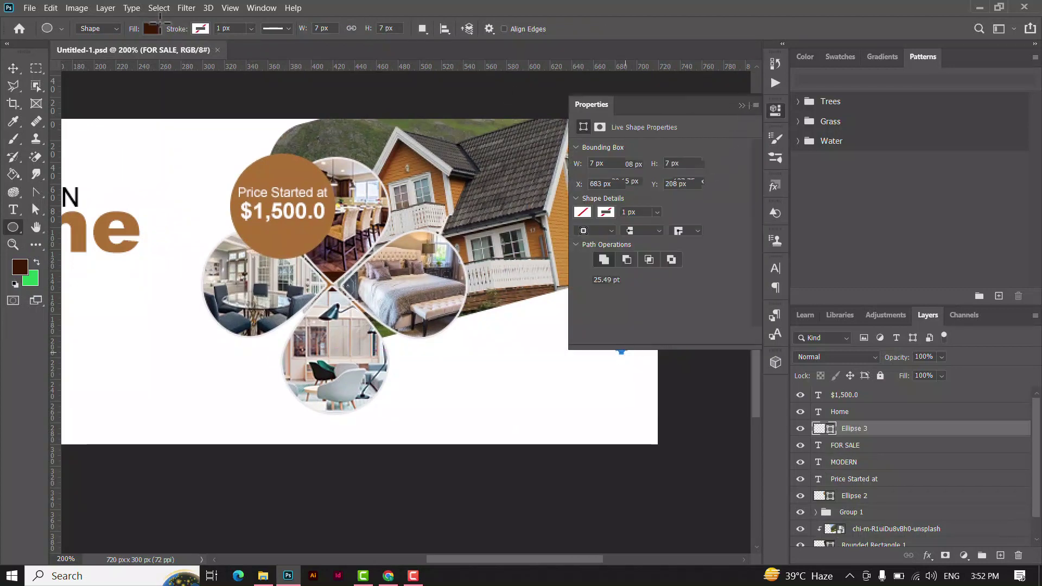
pyautogui.click(152, 29)
pyautogui.click(735, 102)
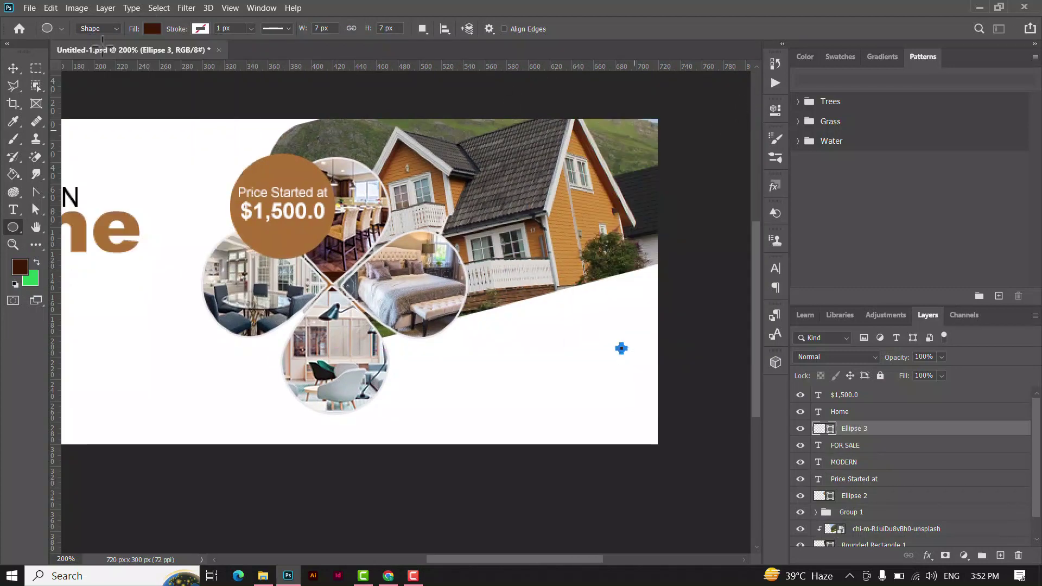
pyautogui.click(152, 29)
pyautogui.press('v')
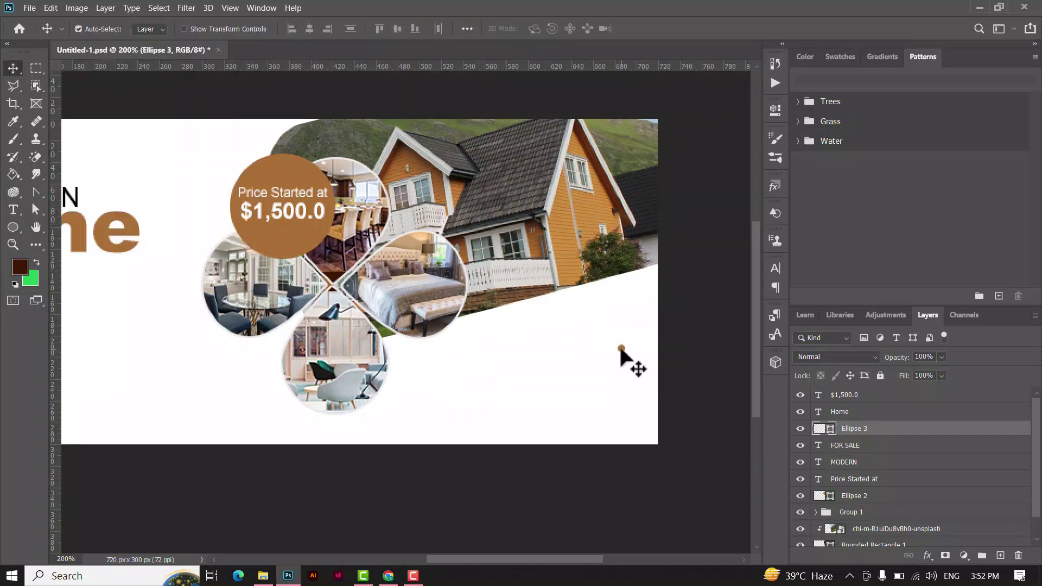
pyautogui.moveTo(628, 350); pyautogui.dragTo(637, 331)
# Step: Add a '3 Bed Rooms' text layer to the left of the brown dot
pyautogui.click(13, 210)
pyautogui.click(521, 336)
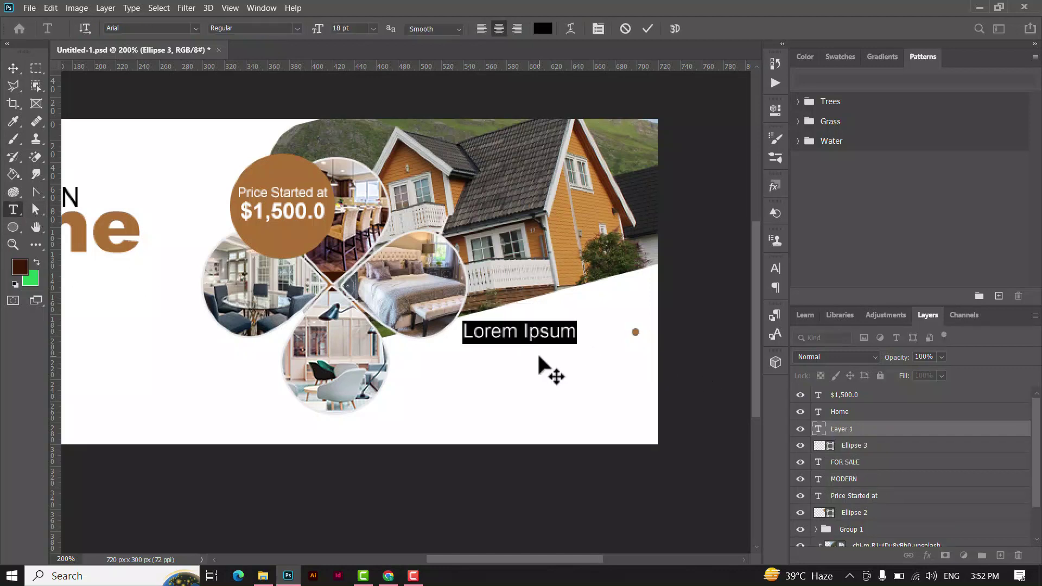
pyautogui.press('BackSpace')
pyautogui.write('3')
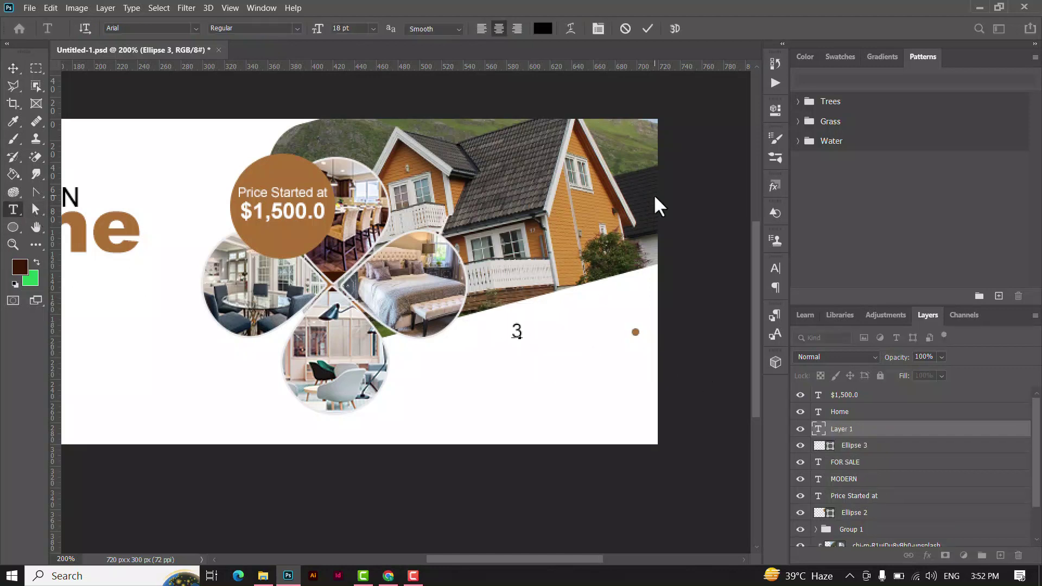
pyautogui.write('Bed Rooms')
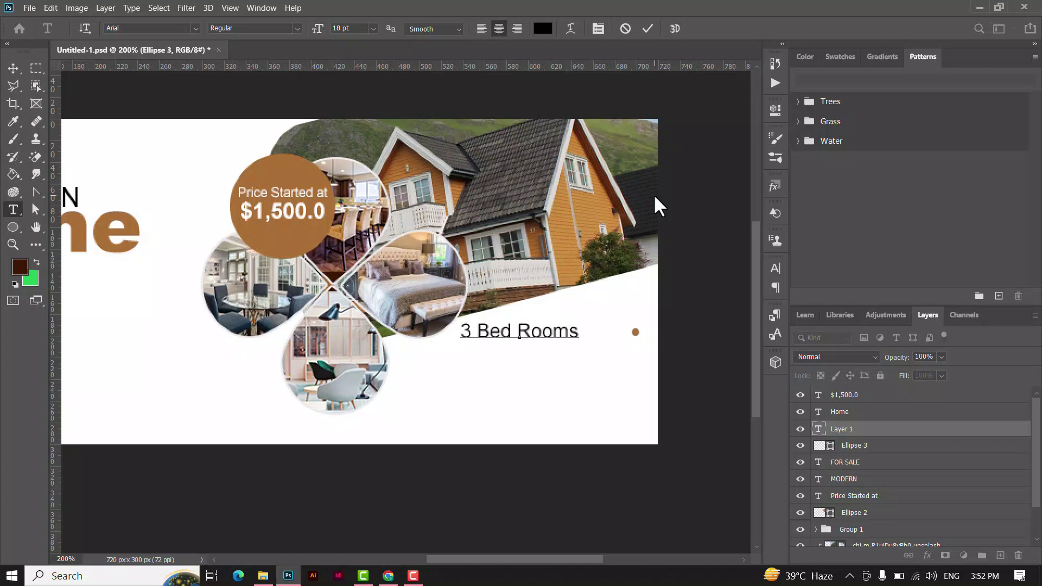
pyautogui.hotkey('ctrl', 'Return')
pyautogui.hotkey('ctrl', 's')
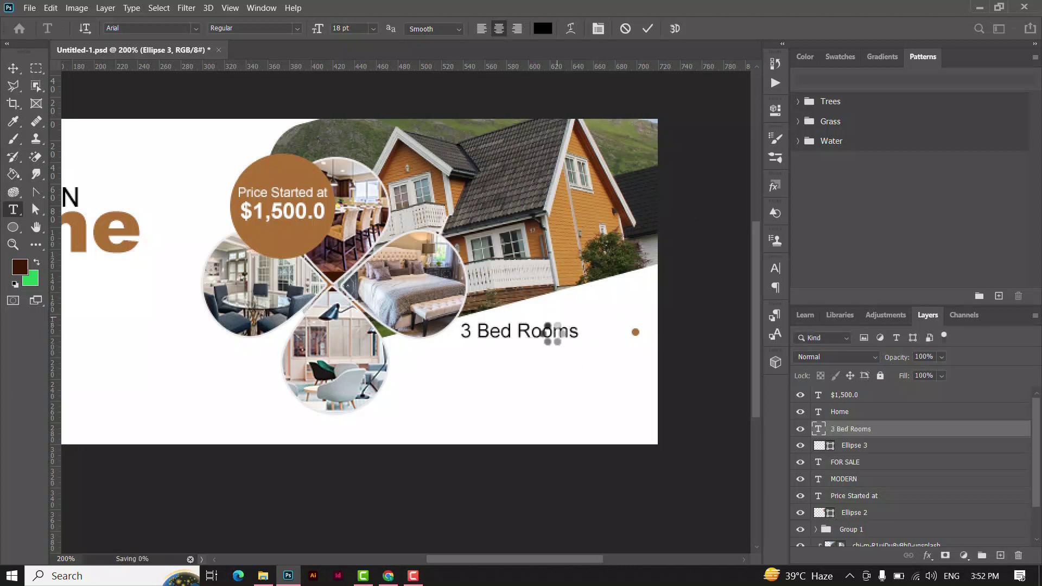
# Step: Resize the 3 Bed Rooms text to 12 pt and move it beside the brown dot
pyautogui.click(524, 331)
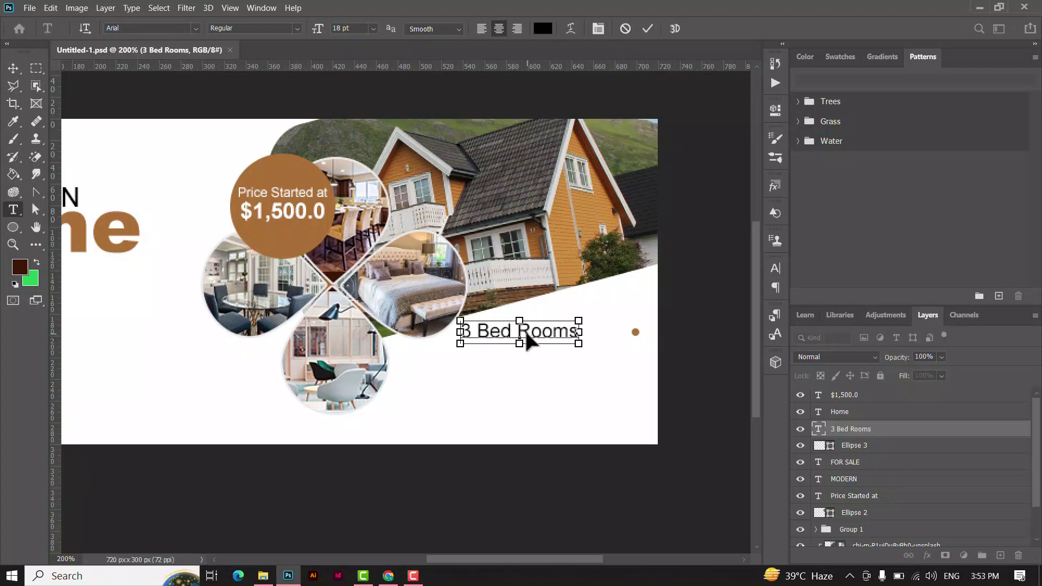
pyautogui.hotkey('ctrl', 'a')
pyautogui.click(372, 27)
pyautogui.click(357, 107)
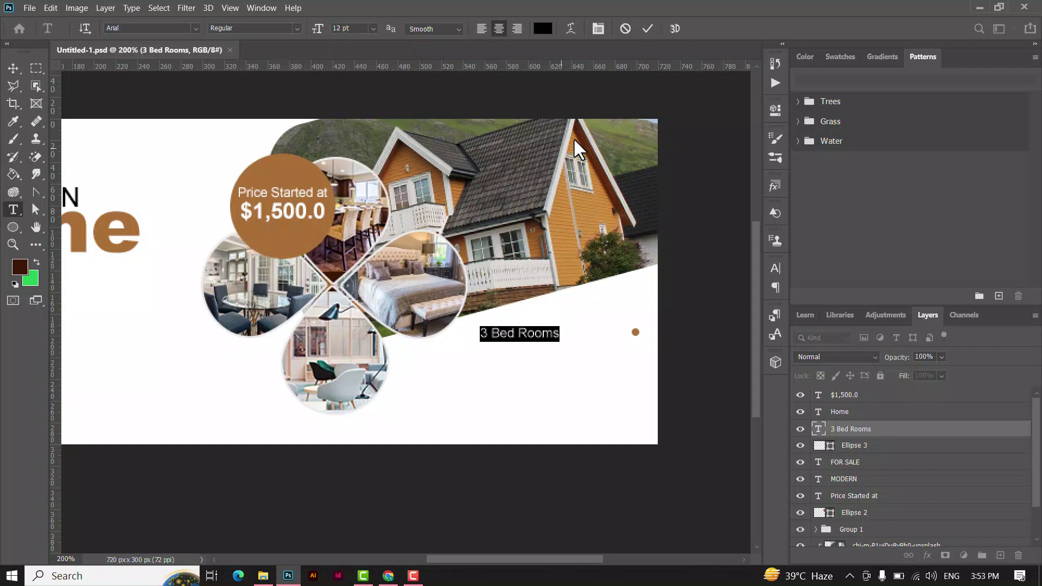
pyautogui.click(13, 69)
pyautogui.rightClick(523, 333)
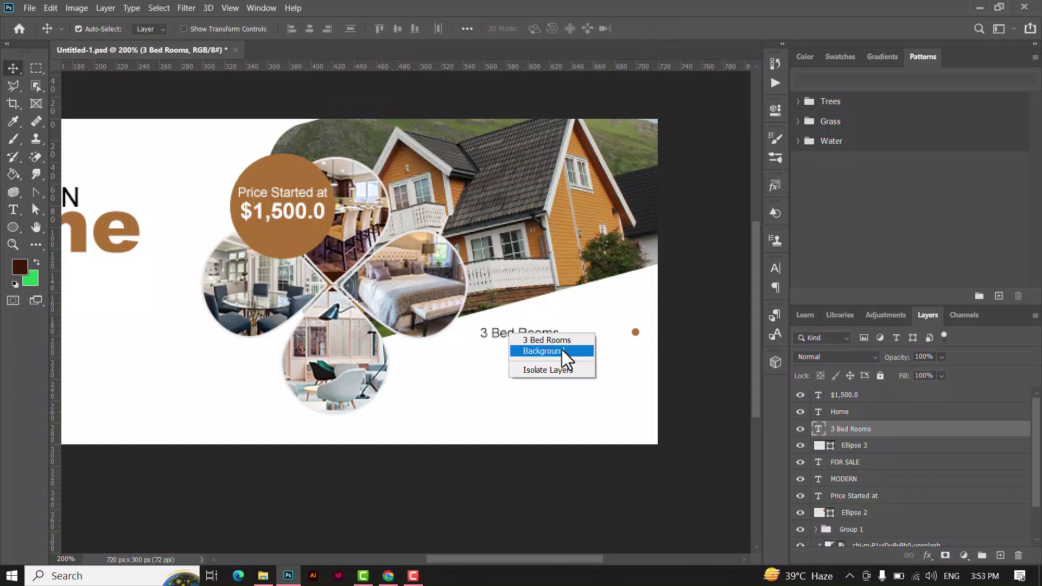
pyautogui.click(537, 341)
pyautogui.moveTo(537, 341)
pyautogui.mouseDown()
pyautogui.moveTo(598, 334)
pyautogui.moveTo(642, 357)
pyautogui.moveTo(638, 350)
pyautogui.mouseUp()
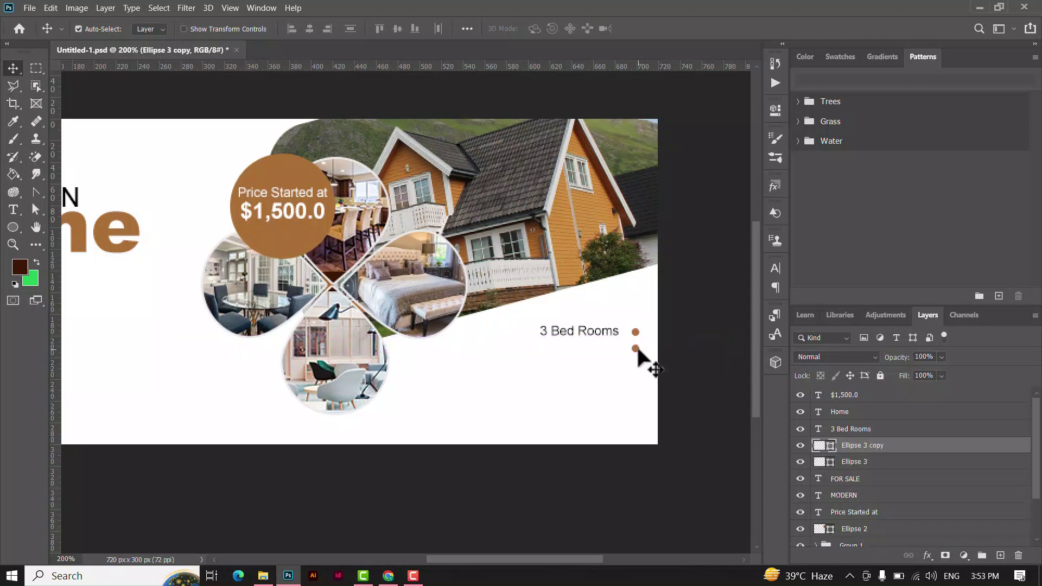
# Step: Add an 'I Living Room' label below 3 Bed Rooms, lined up beside the second dot
pyautogui.click(13, 210)
pyautogui.click(534, 358)
pyautogui.press('BackSpace')
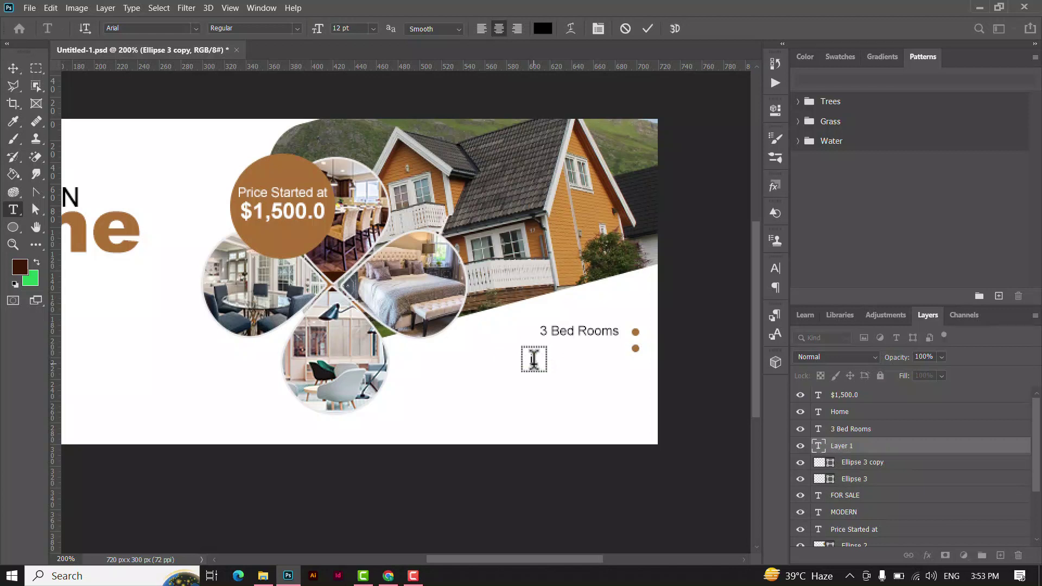
pyautogui.write('ving R')
pyautogui.write('oom')
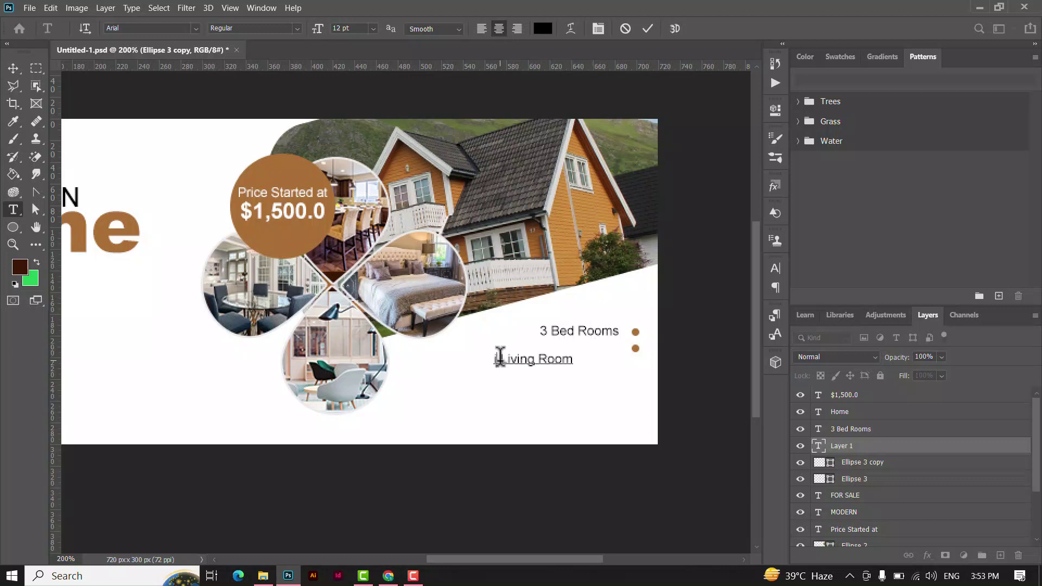
pyautogui.click(649, 30)
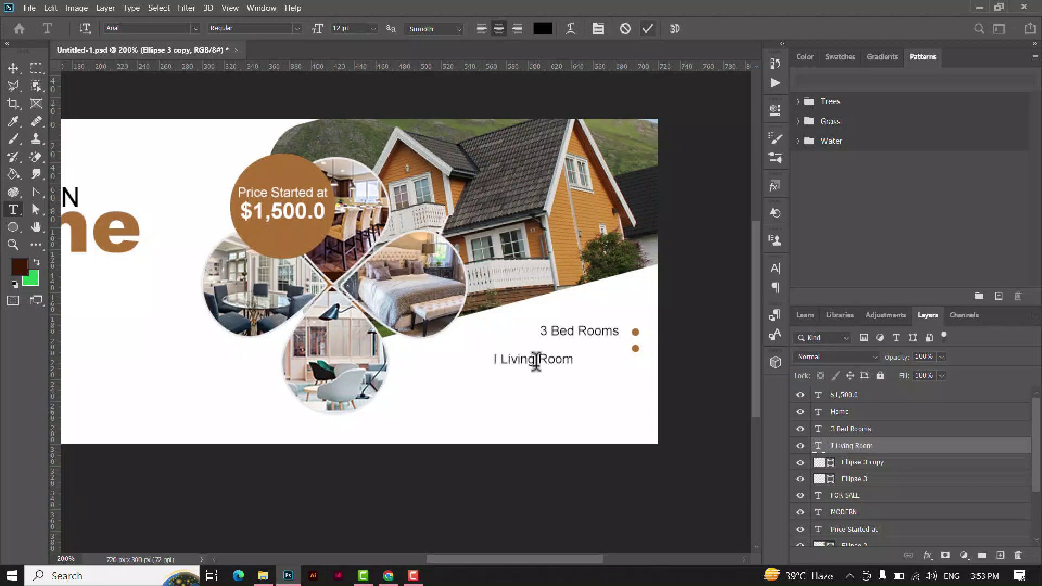
pyautogui.press('v')
pyautogui.moveTo(526, 354)
pyautogui.mouseDown()
pyautogui.moveTo(575, 362)
pyautogui.moveTo(582, 345)
pyautogui.mouseUp()
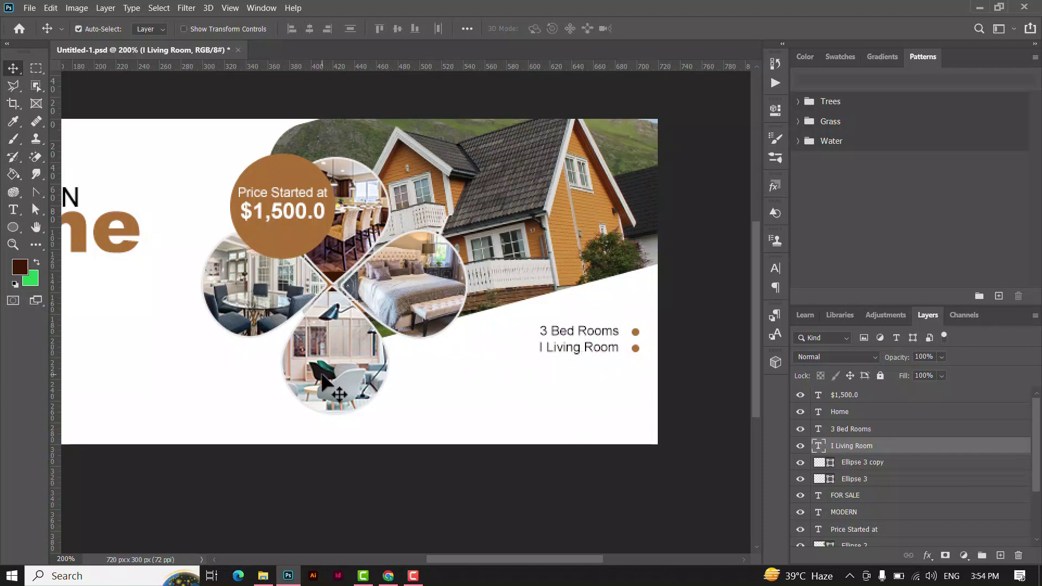
# Step: Add a 'Guest House' label aligned under I Living Room
pyautogui.click(13, 210)
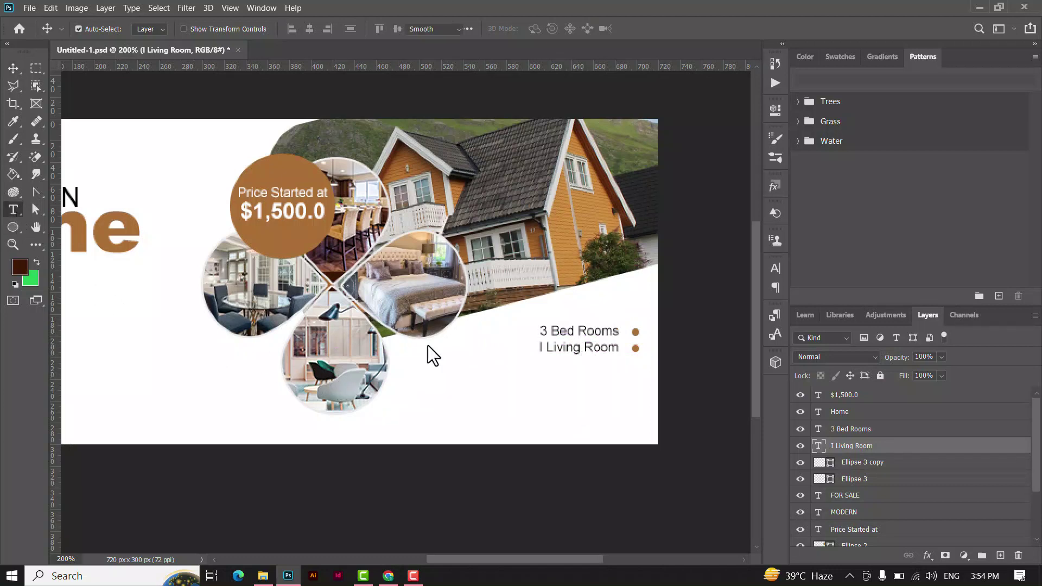
pyautogui.click(551, 374)
pyautogui.press('BackSpace')
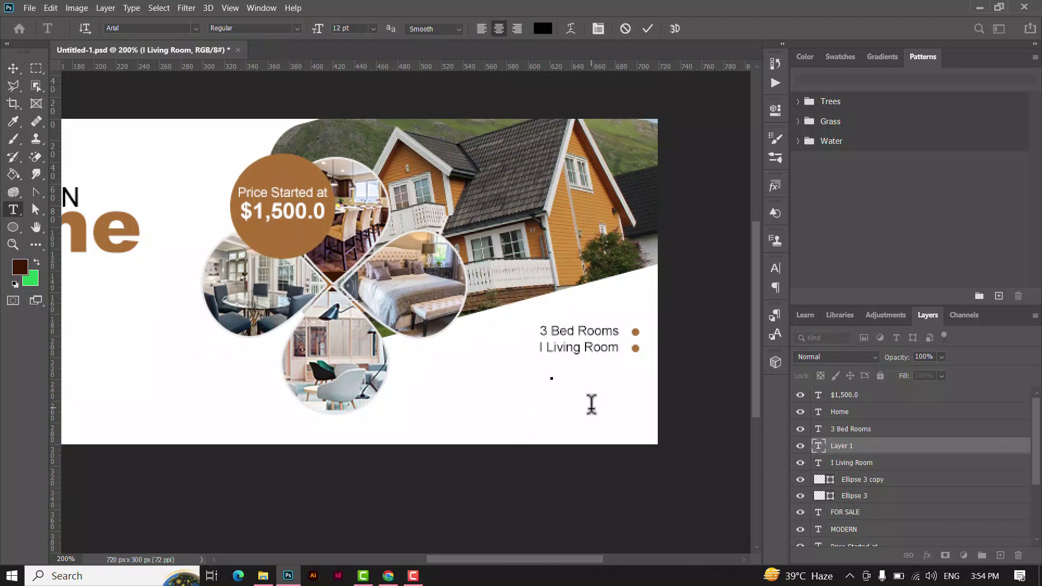
pyautogui.write('Guest Ho')
pyautogui.write('use')
pyautogui.click(648, 29)
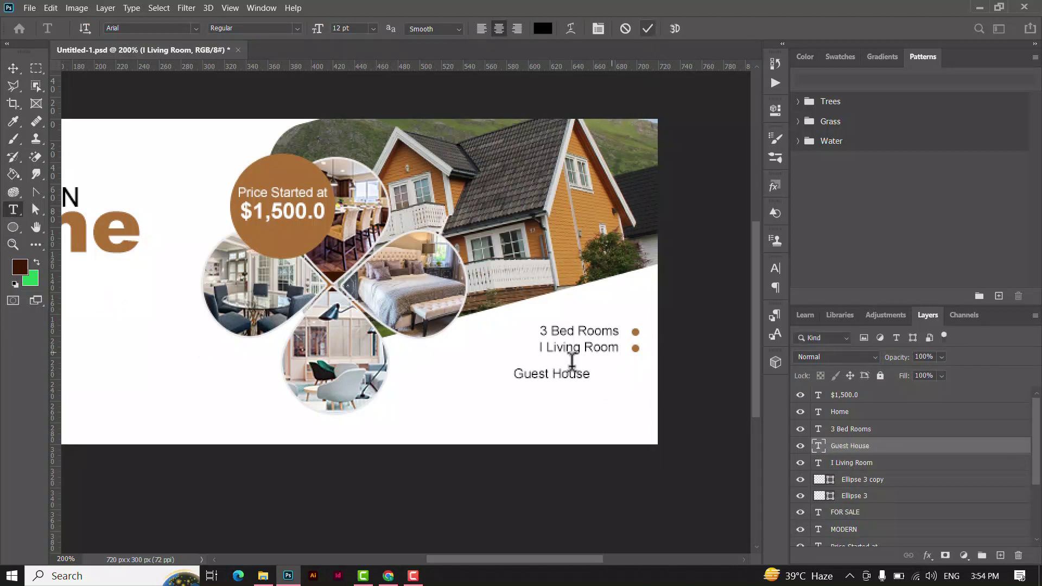
pyautogui.click(13, 68)
pyautogui.rightClick(547, 375)
pyautogui.press('Escape')
pyautogui.moveTo(594, 386); pyautogui.dragTo(613, 369)
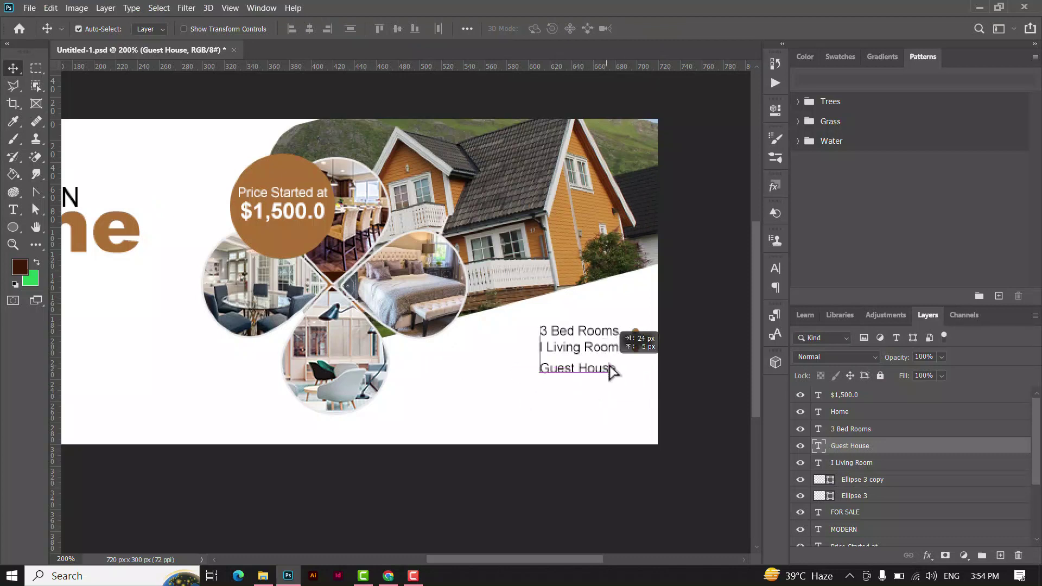
# Step: Place a third brown dot beside Guest House
pyautogui.rightClick(630, 348)
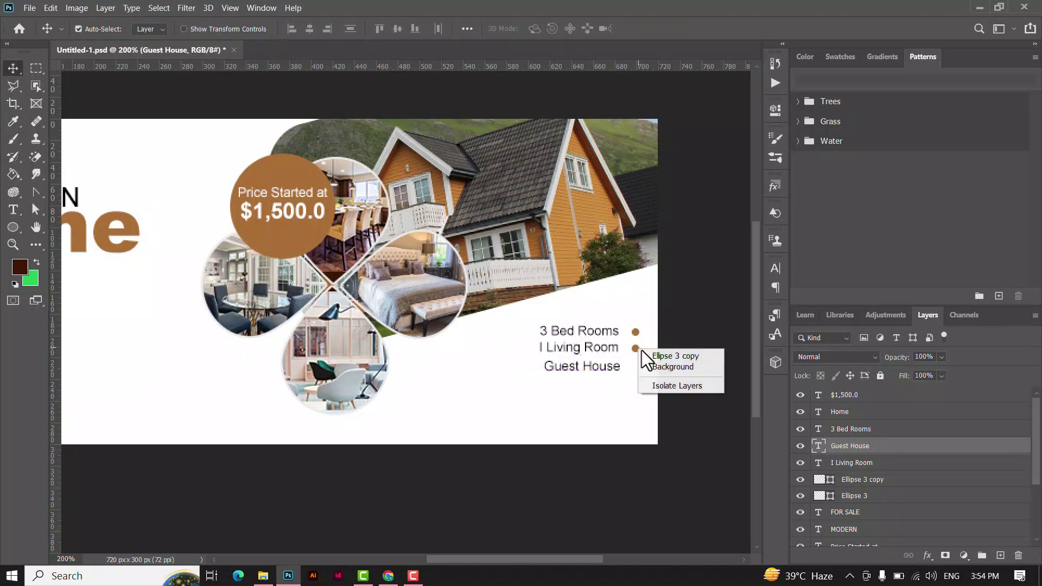
pyautogui.click(651, 354)
pyautogui.moveTo(636, 350); pyautogui.dragTo(637, 368)
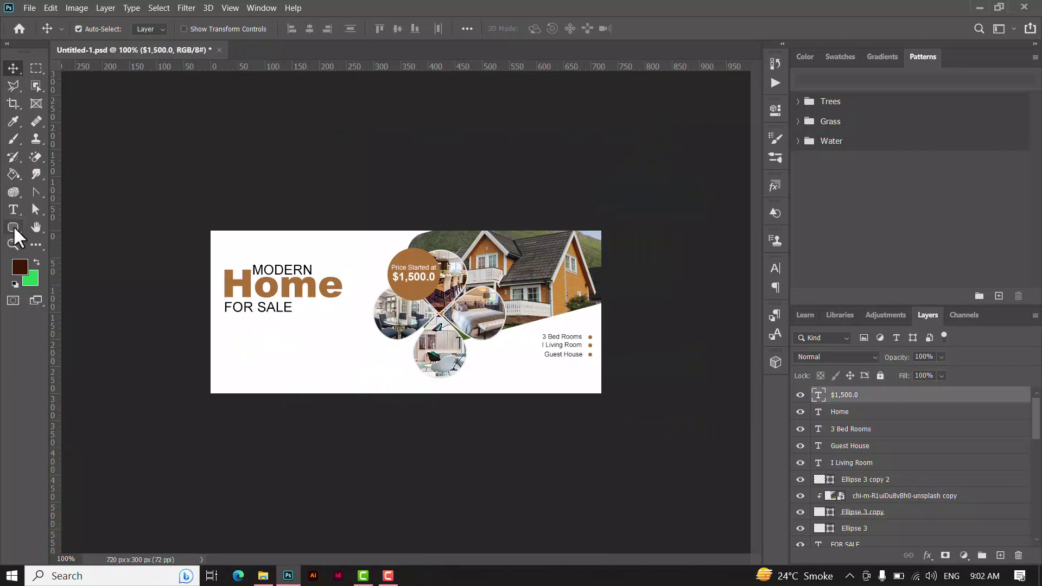
# Step: Draw a light-brown rounded rectangle button shape below FOR SALE
pyautogui.click(13, 227)
pyautogui.moveTo(243, 339); pyautogui.dragTo(332, 360)
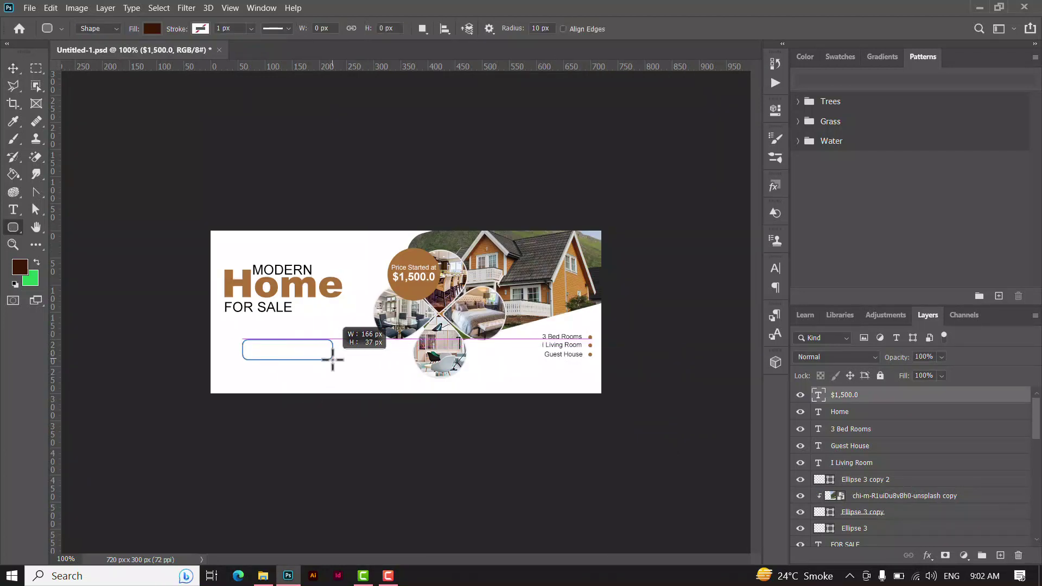
pyautogui.click(152, 29)
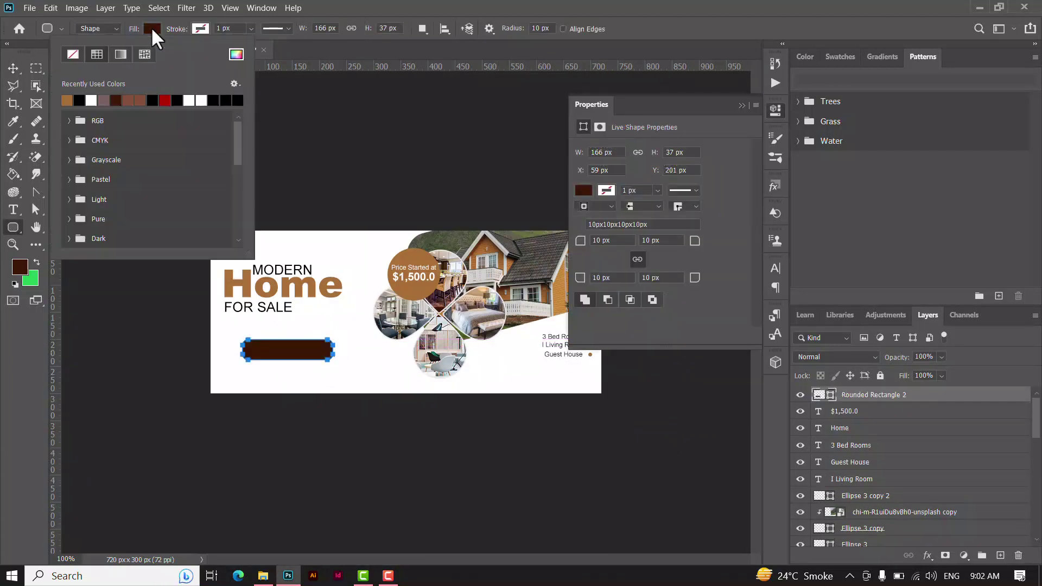
pyautogui.click(68, 100)
pyautogui.click(13, 68)
# Step: Add red 'Book Now' text below the brown button
pyautogui.click(741, 106)
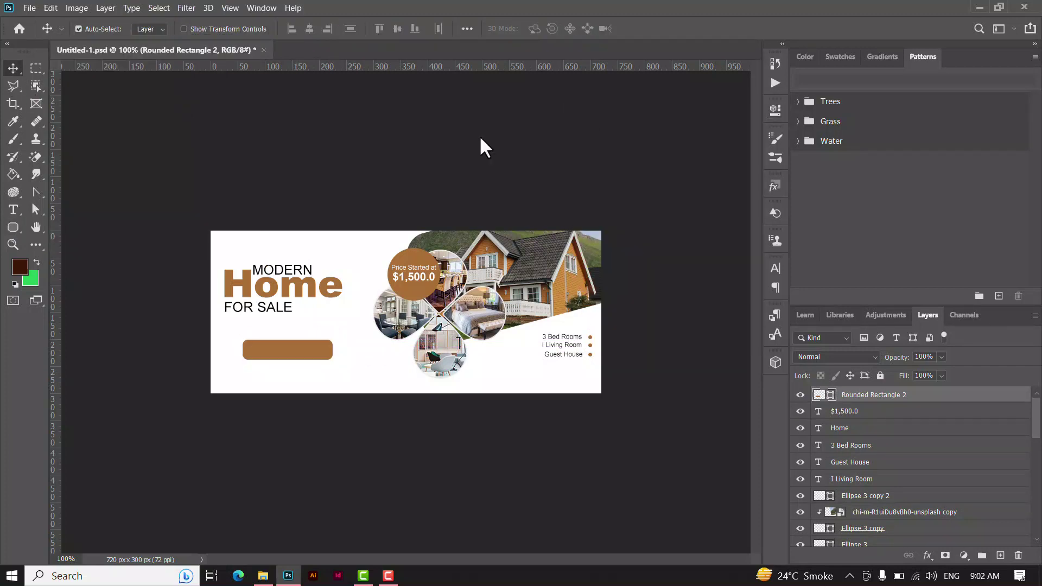
pyautogui.click(13, 210)
pyautogui.click(289, 375)
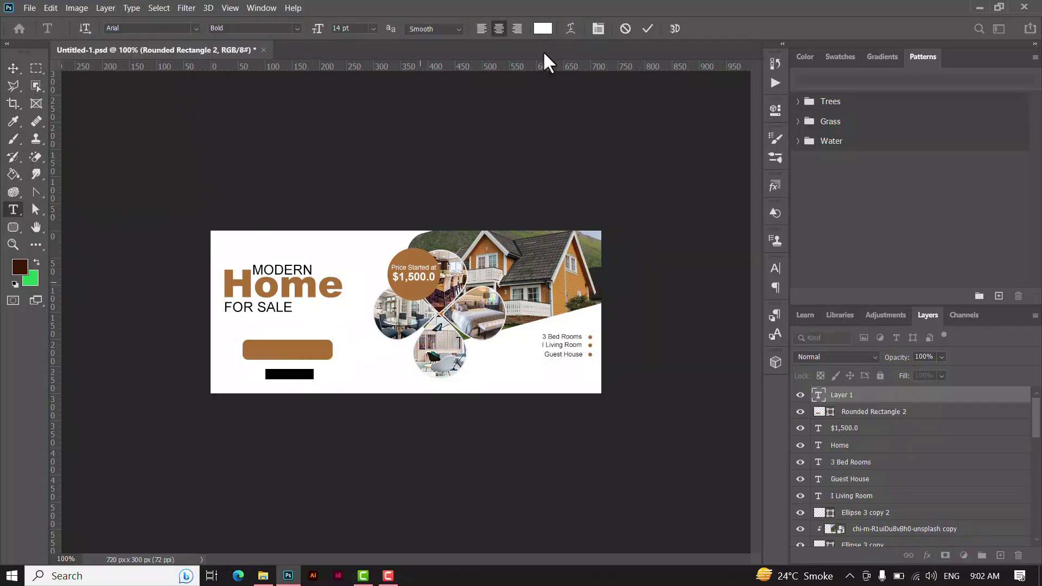
pyautogui.click(542, 29)
pyautogui.click(783, 198)
pyautogui.click(917, 138)
pyautogui.write('Book Now')
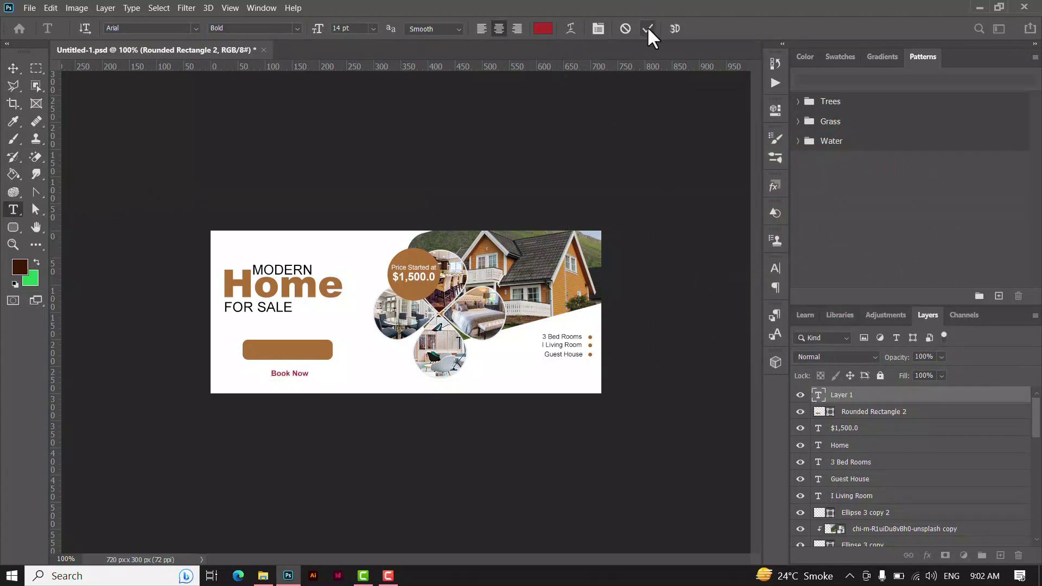
pyautogui.click(647, 27)
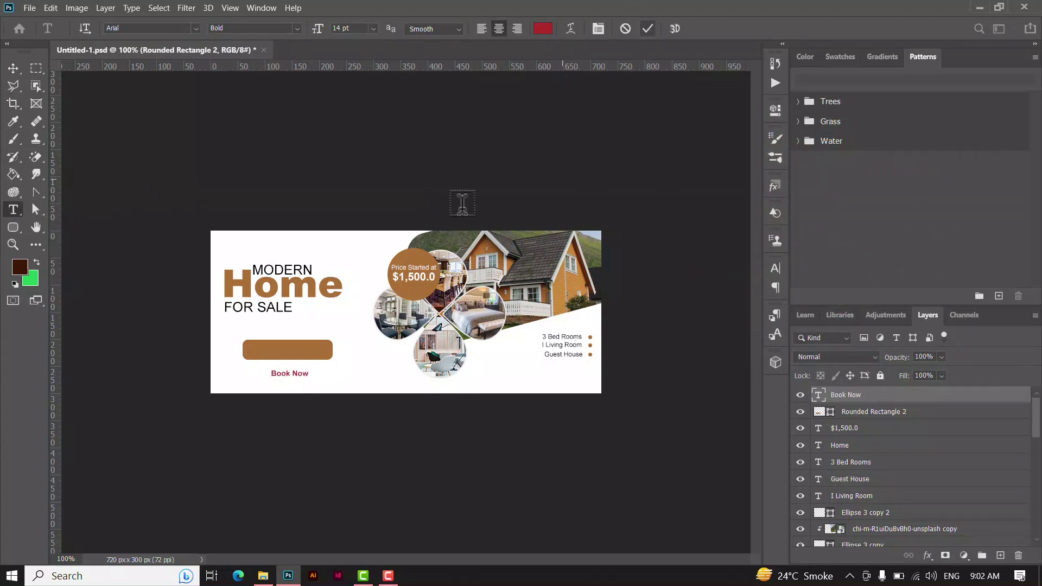
# Step: Move Book Now onto the button and change its colour to white
pyautogui.click(13, 68)
pyautogui.moveTo(291, 373); pyautogui.dragTo(288, 352)
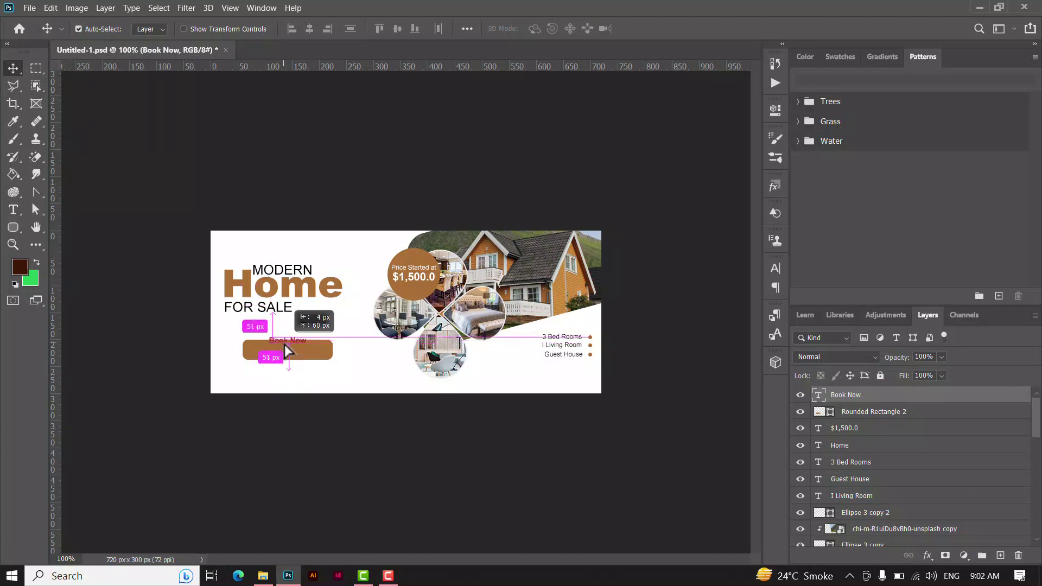
pyautogui.press('t')
pyautogui.click(542, 29)
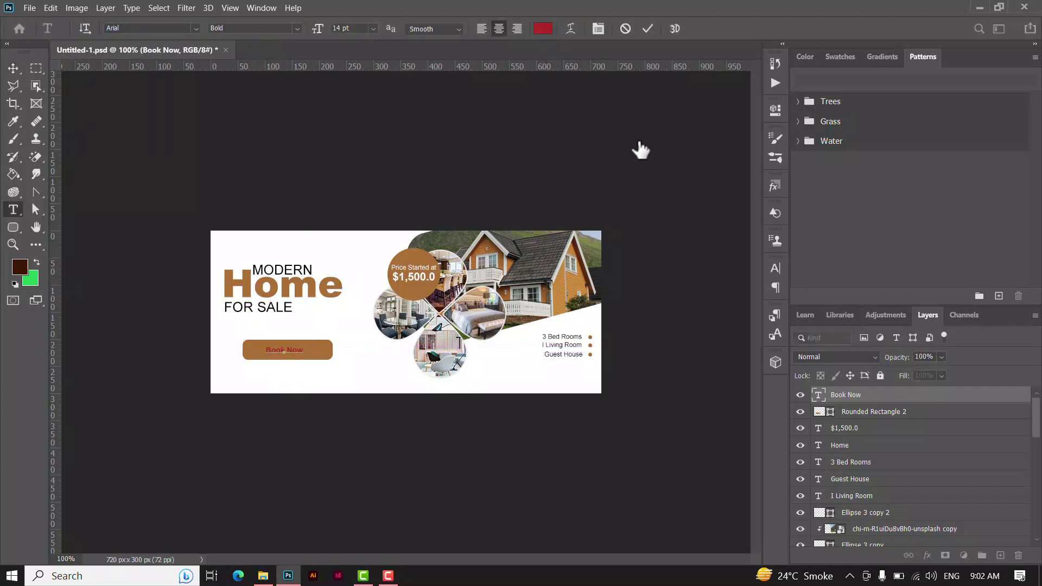
pyautogui.click(655, 145)
pyautogui.click(968, 143)
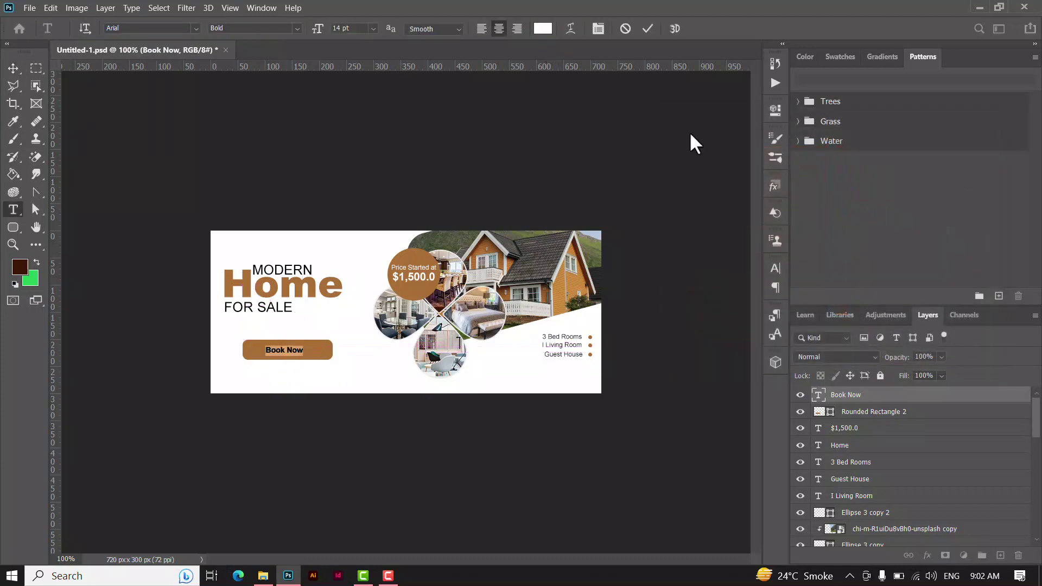
pyautogui.click(648, 28)
# Step: Enlarge the Book Now text to fill the button and centre it vertically
pyautogui.press('v')
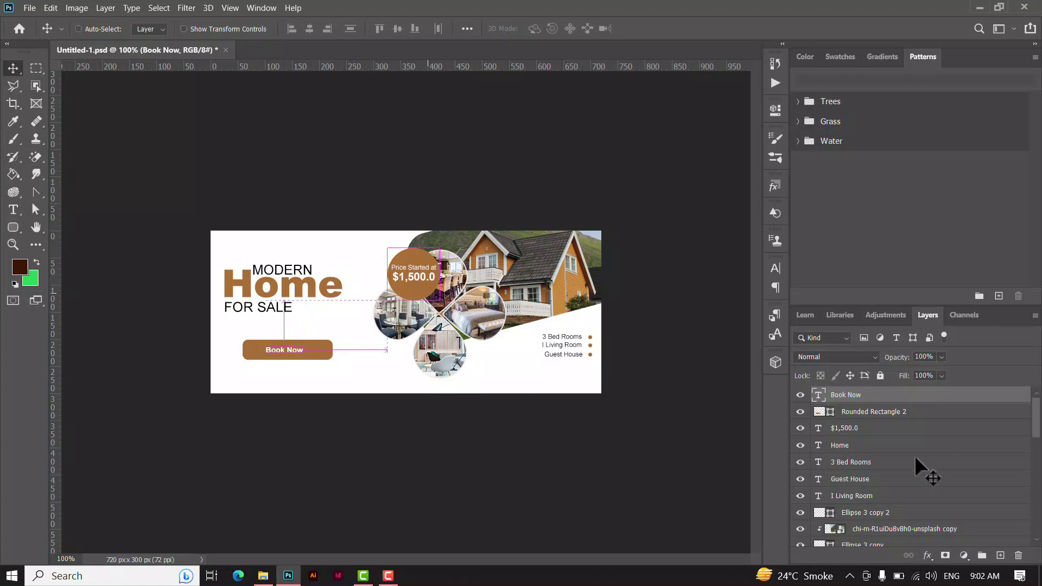
pyautogui.hotkey('ctrl', 't')
pyautogui.moveTo(301, 346)
pyautogui.mouseDown()
pyautogui.moveTo(337, 353)
pyautogui.moveTo(310, 347)
pyautogui.mouseUp()
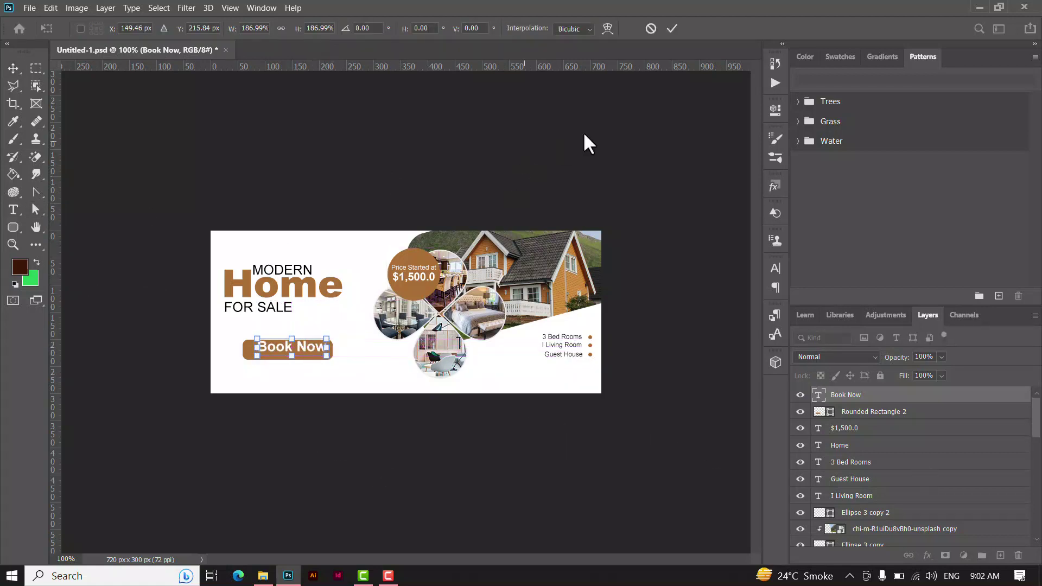
pyautogui.click(671, 28)
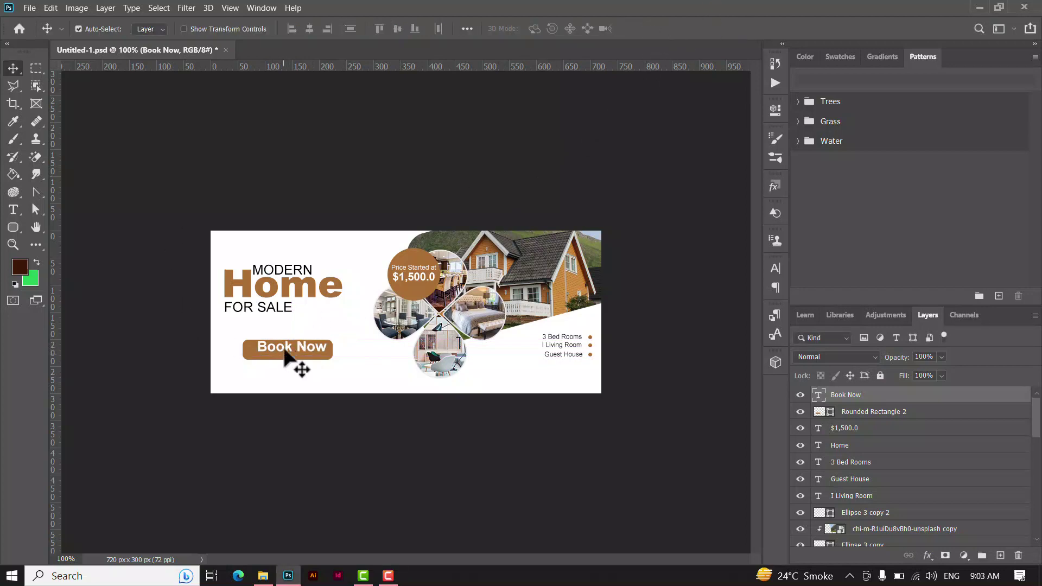
pyautogui.moveTo(283, 350); pyautogui.dragTo(282, 354)
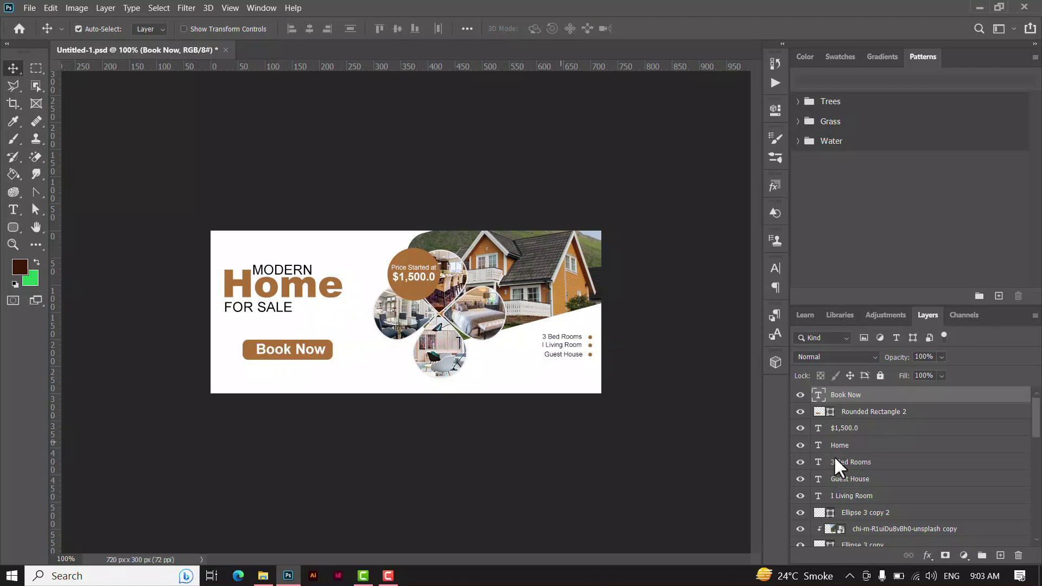
pyautogui.click(876, 414)
# Step: Narrow the button shape by pulling its left edge inward
pyautogui.hotkey('ctrl', 't')
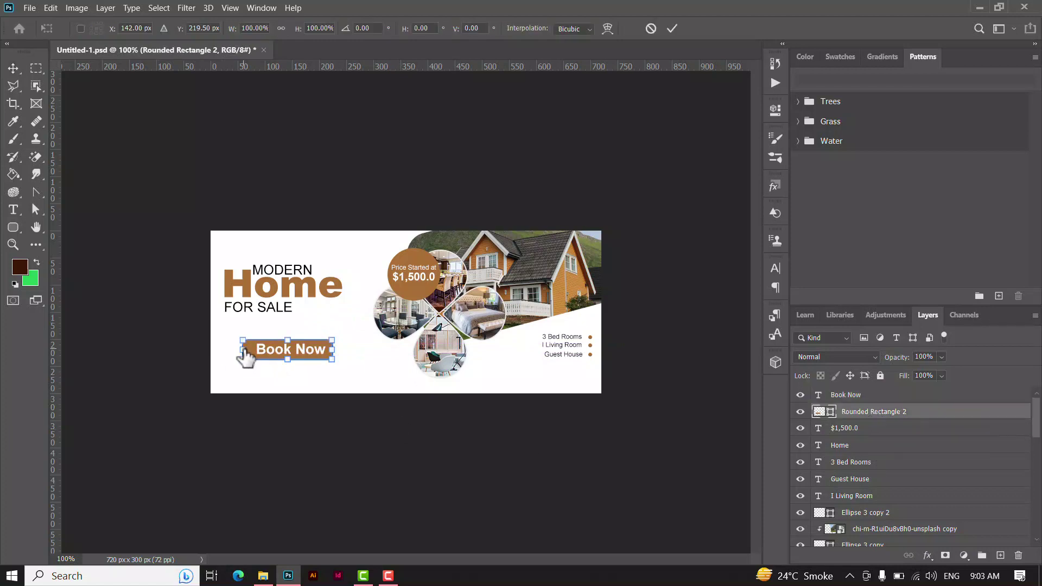
pyautogui.moveTo(243, 349); pyautogui.dragTo(252, 350)
pyautogui.click(672, 28)
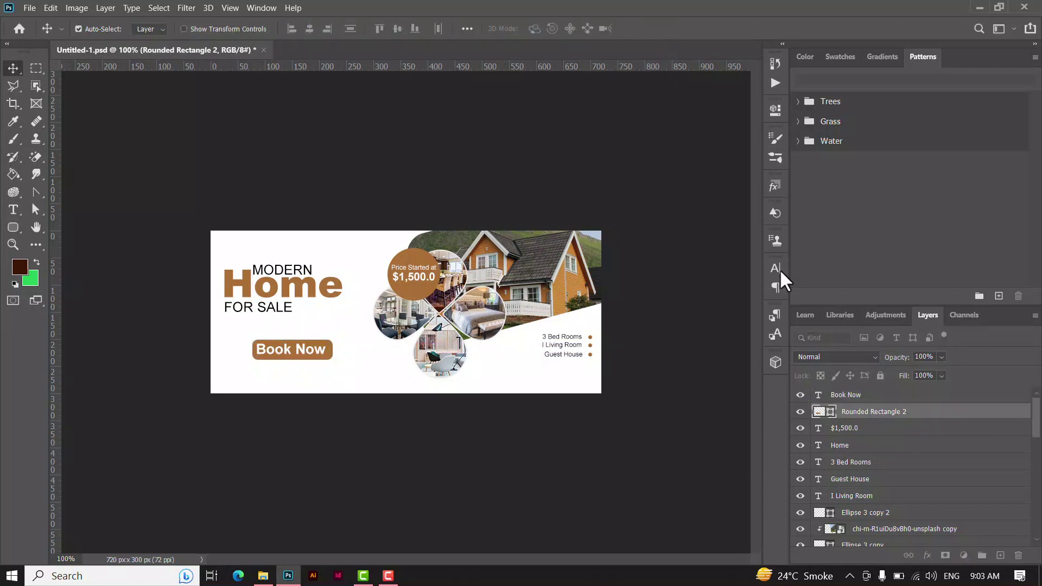
# Step: Centre Book Now horizontally on the button and move the button left under FOR SALE
pyautogui.keyDown('ctrl'); pyautogui.click(819, 412); pyautogui.keyUp('ctrl')
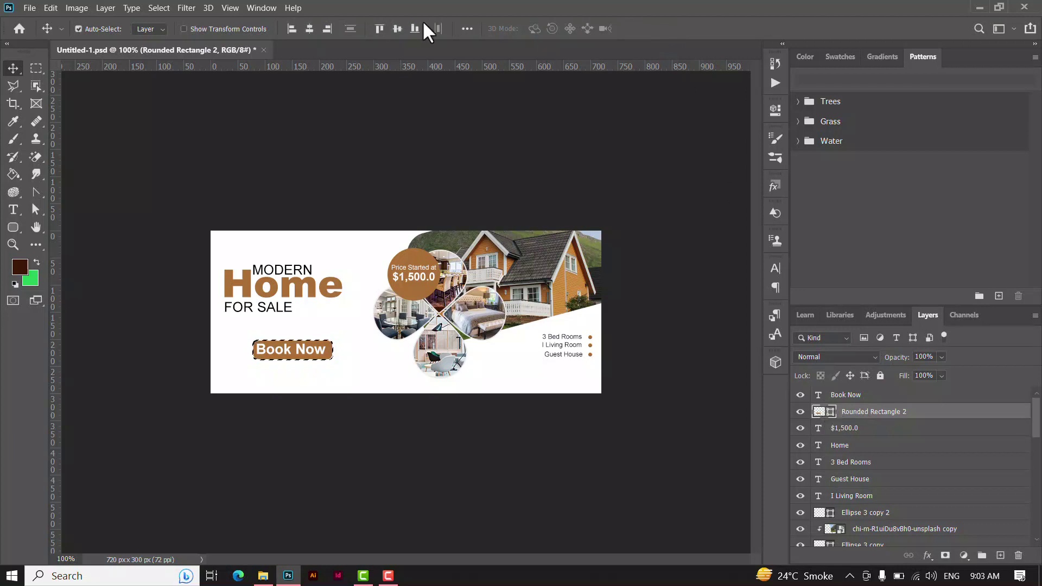
pyautogui.click(859, 396)
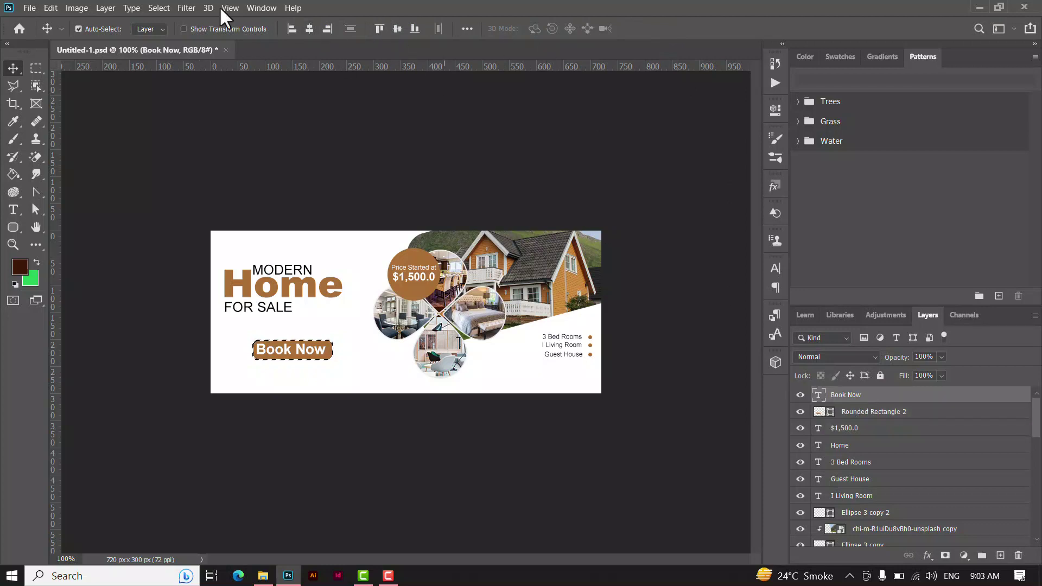
pyautogui.click(397, 28)
pyautogui.hotkey('ctrl', 'd')
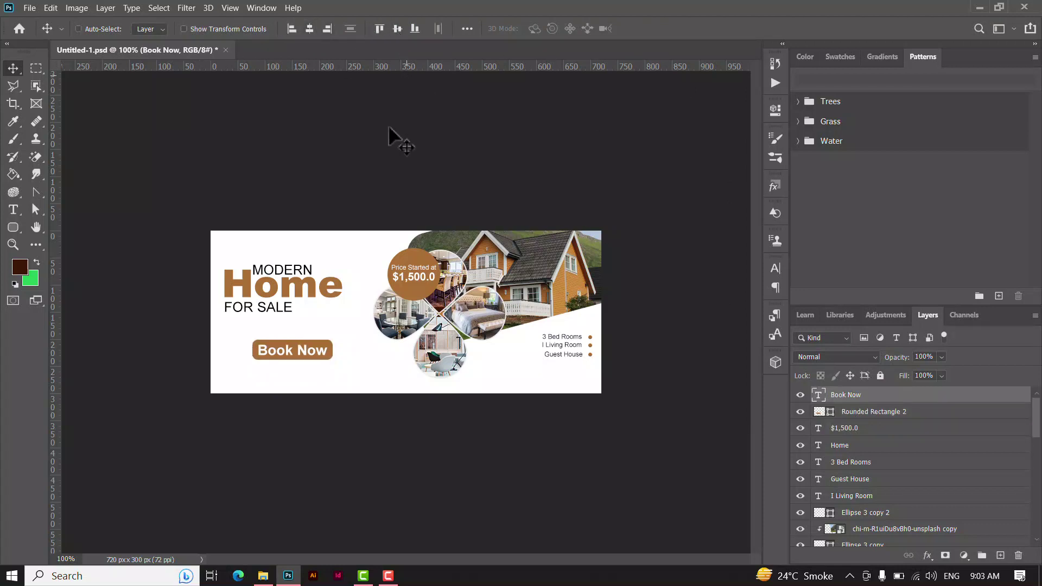
pyautogui.click(895, 411)
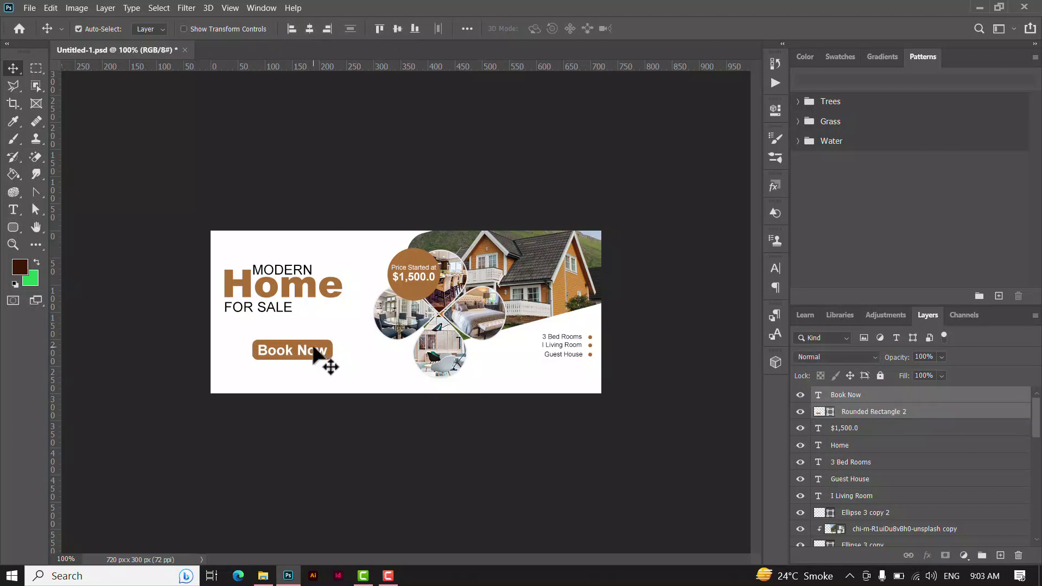
pyautogui.moveTo(328, 365); pyautogui.dragTo(286, 346)
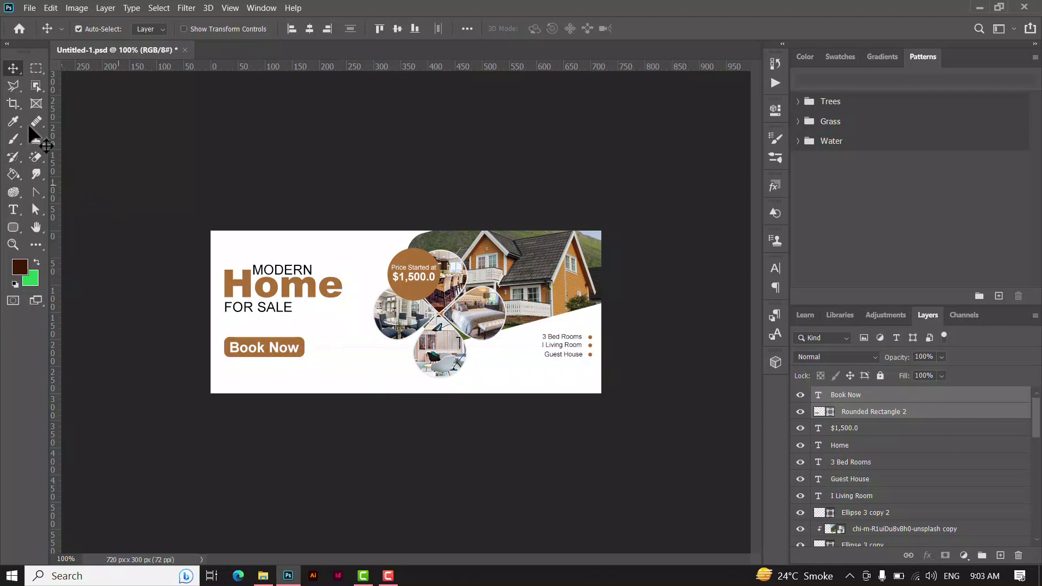
pyautogui.click(895, 402)
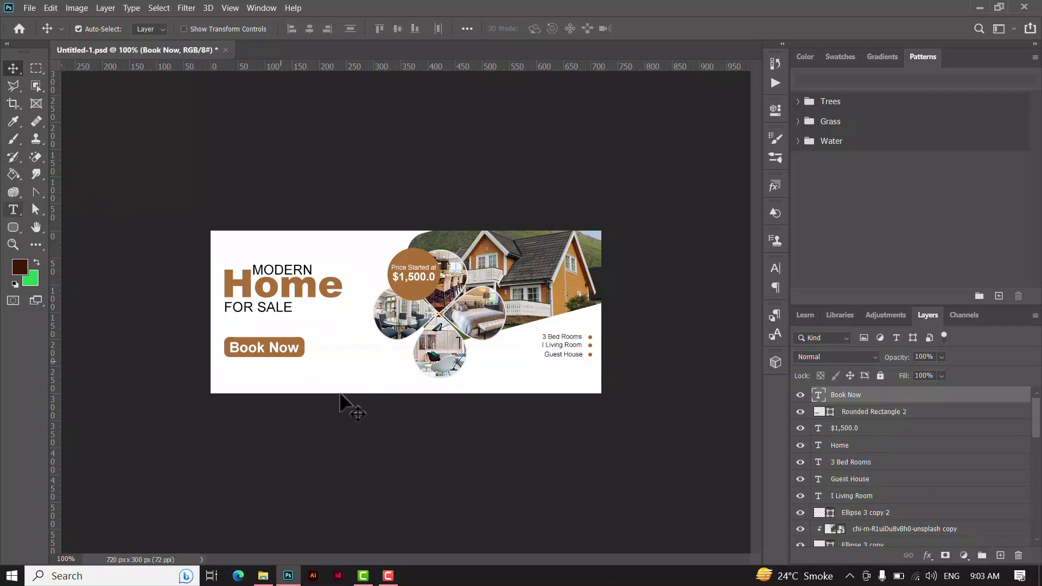
# Step: Change the Book Now label's font style from Bold to Regular
pyautogui.doubleClick(274, 350)
pyautogui.click(297, 28)
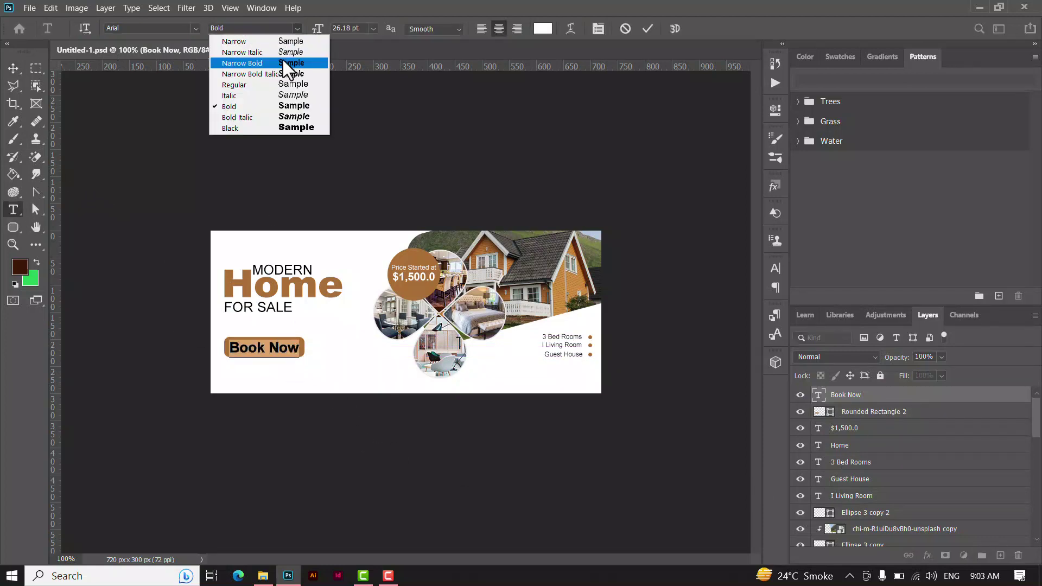
pyautogui.click(294, 81)
pyautogui.click(13, 209)
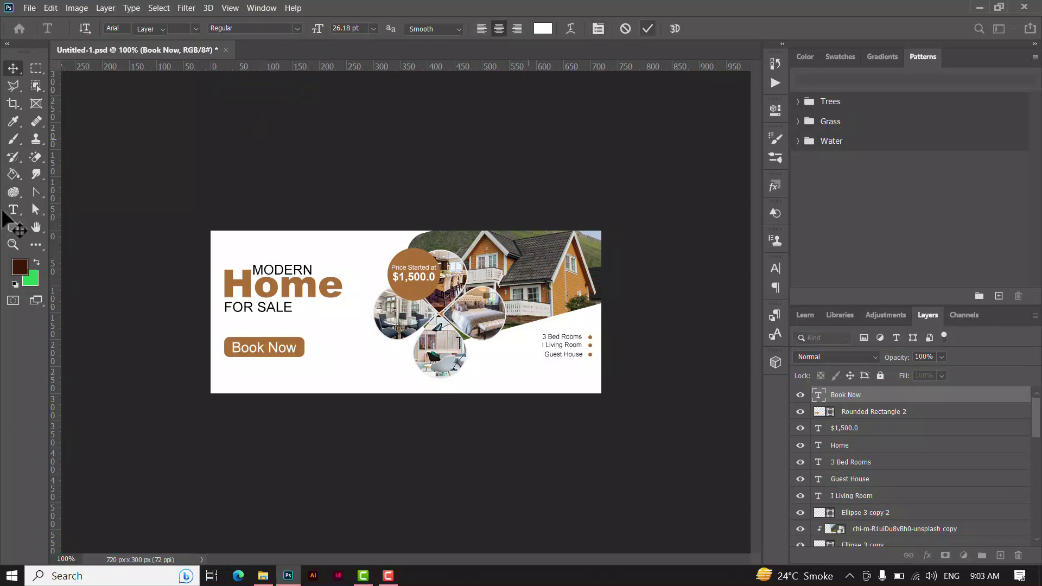
pyautogui.click(240, 378)
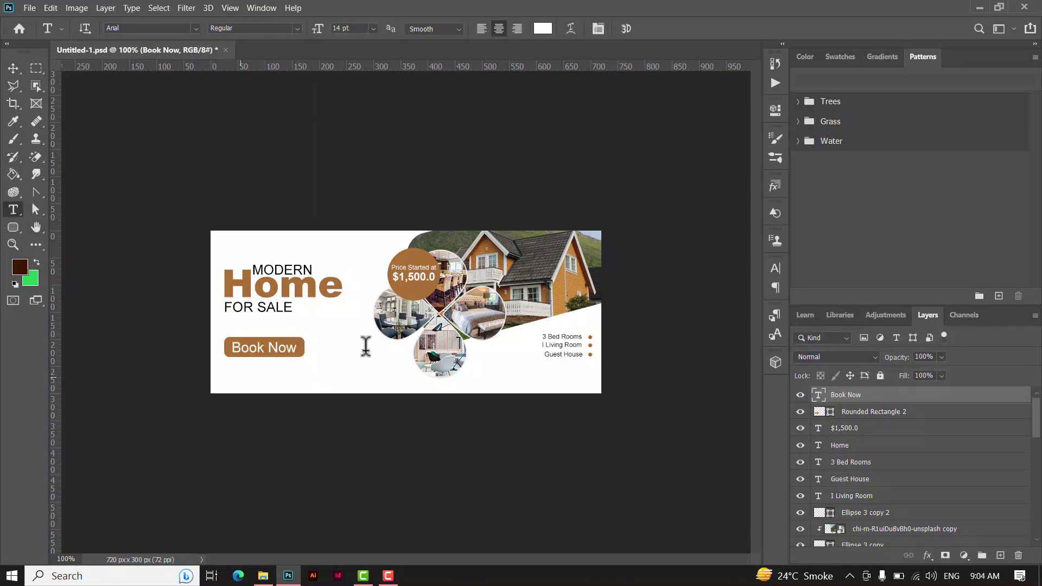
pyautogui.click(543, 28)
pyautogui.write('000000')
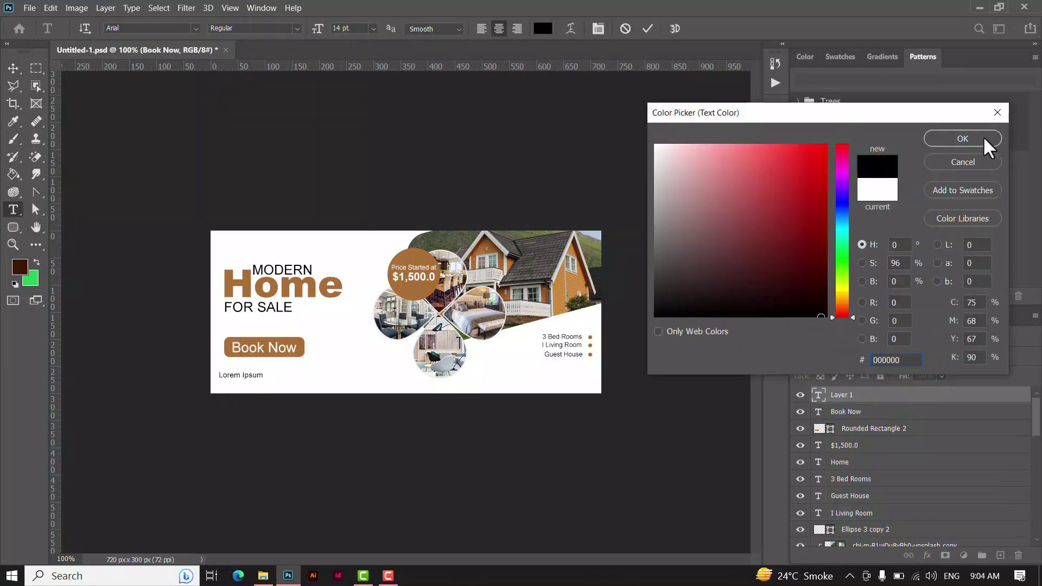
pyautogui.click(962, 138)
pyautogui.click(296, 28)
pyautogui.click(233, 128)
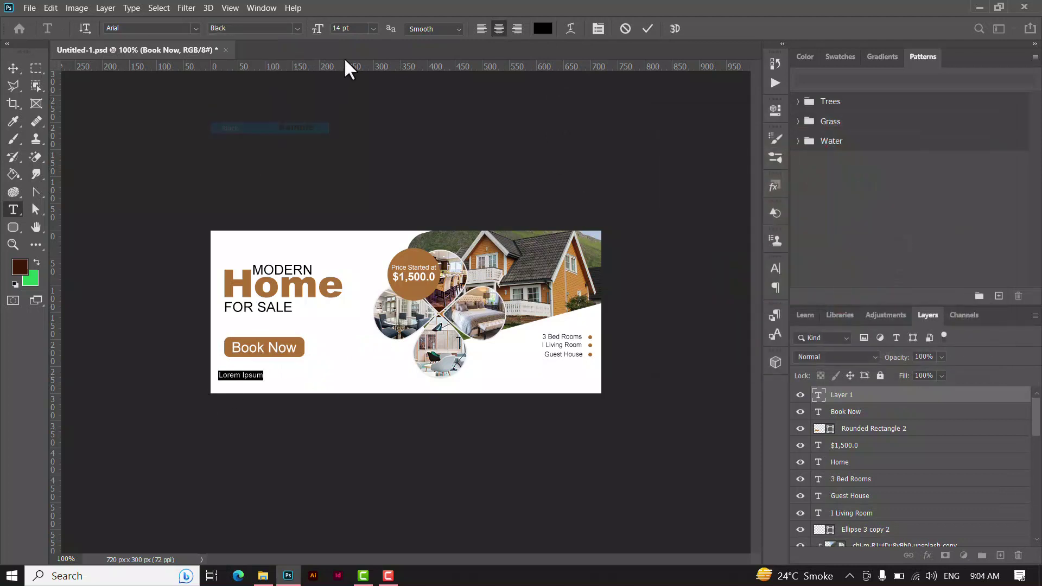
pyautogui.write('0123-556-34567')
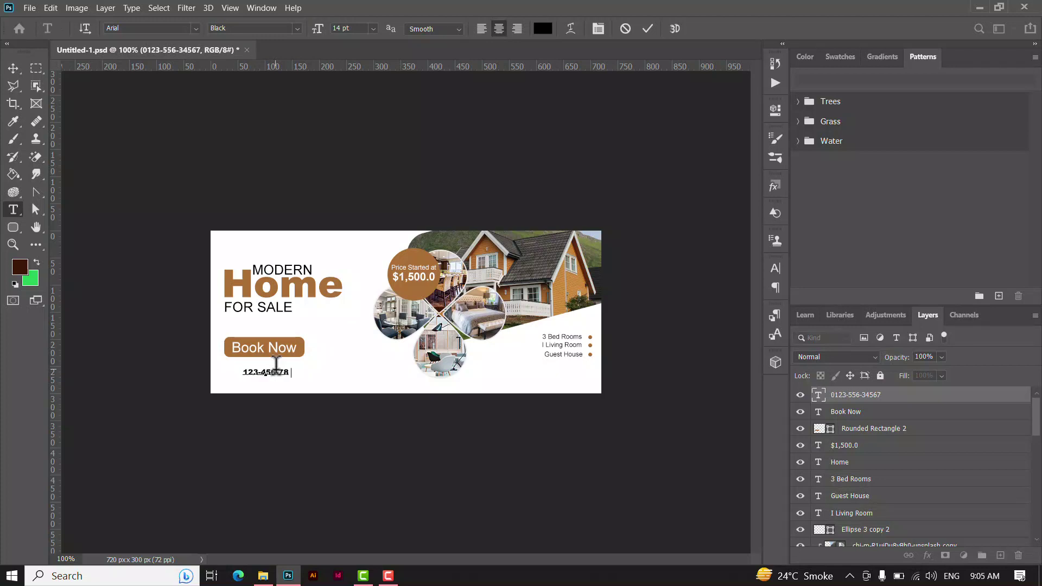
pyautogui.click(648, 28)
# Step: Scale the phone number to about 204% and place it under the Book Now button
pyautogui.click(13, 67)
pyautogui.hotkey('ctrl', 't')
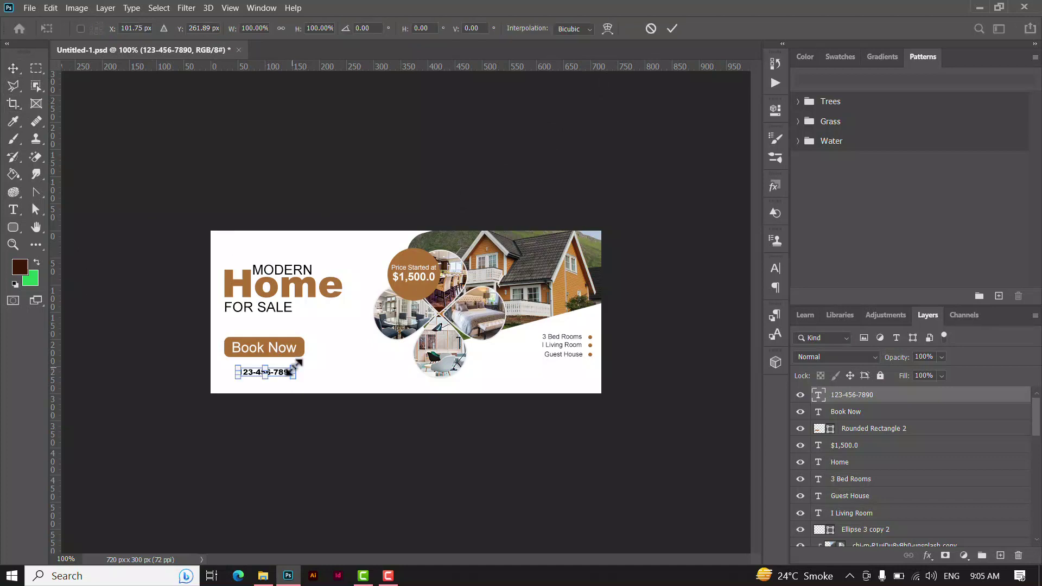
pyautogui.moveTo(298, 365); pyautogui.dragTo(353, 359)
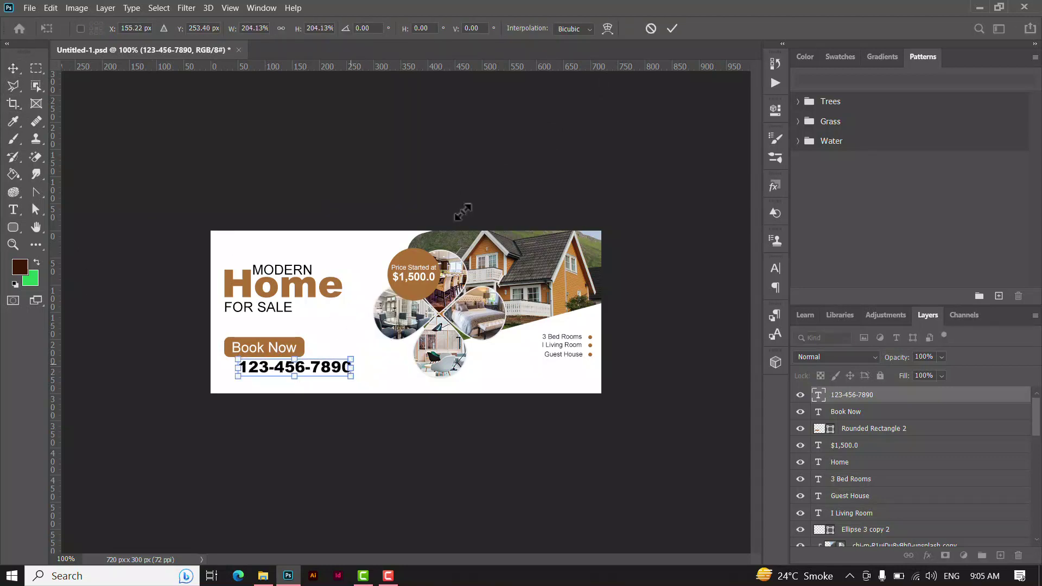
pyautogui.click(672, 30)
pyautogui.moveTo(322, 369); pyautogui.dragTo(306, 375)
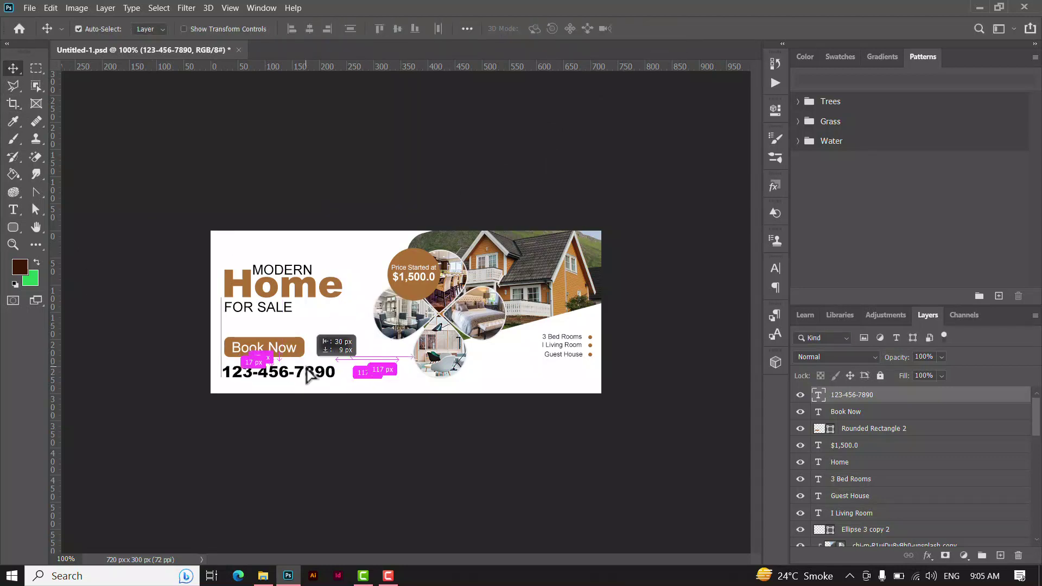
# Step: Select the Book Now text and button shape together and nudge them slightly down
pyautogui.rightClick(264, 346)
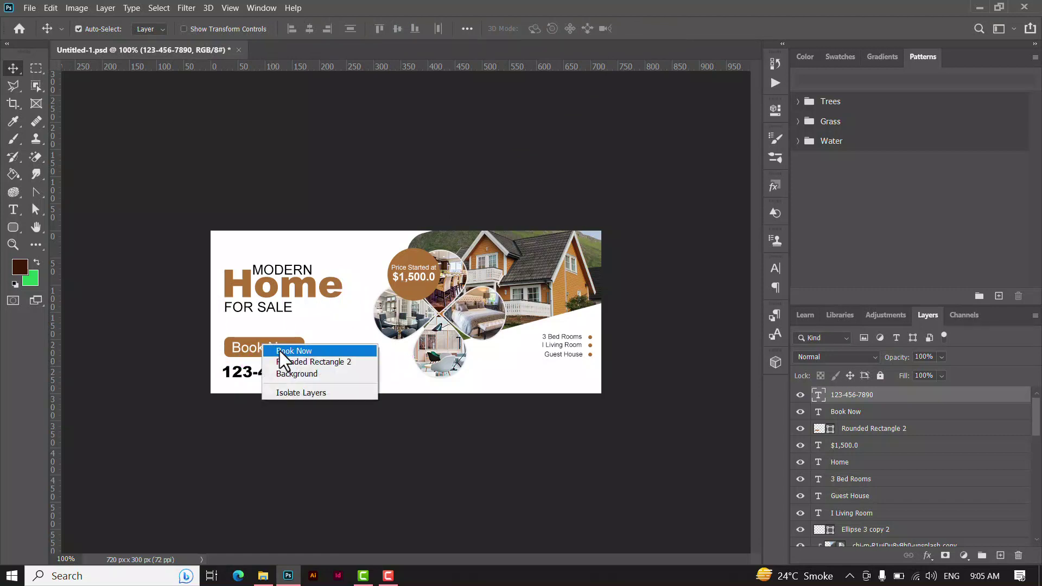
pyautogui.click(284, 351)
pyautogui.click(861, 428)
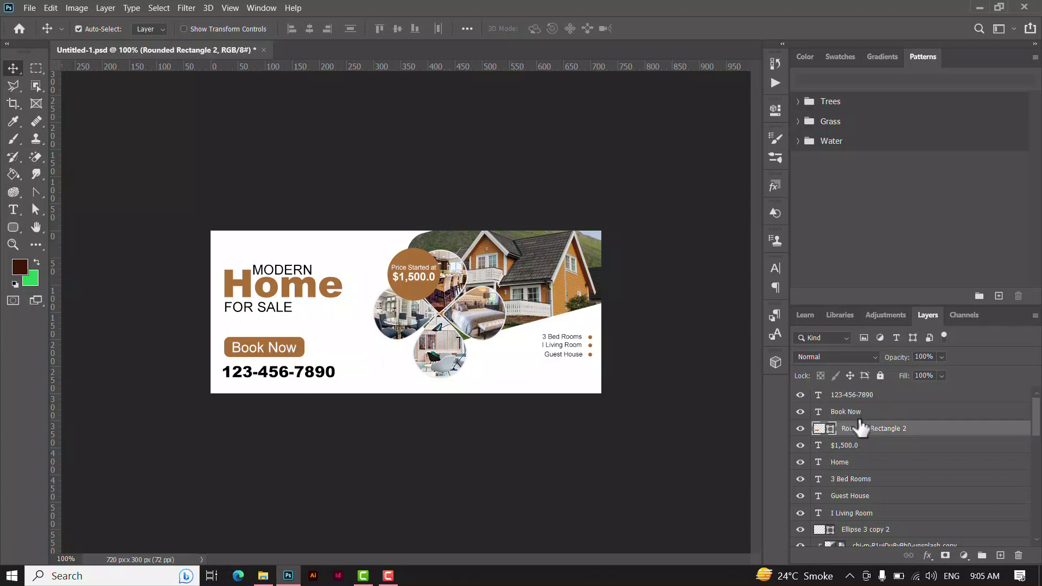
pyautogui.keyDown('ctrl'); pyautogui.click(859, 413); pyautogui.keyUp('ctrl')
pyautogui.moveTo(282, 349); pyautogui.dragTo(274, 352)
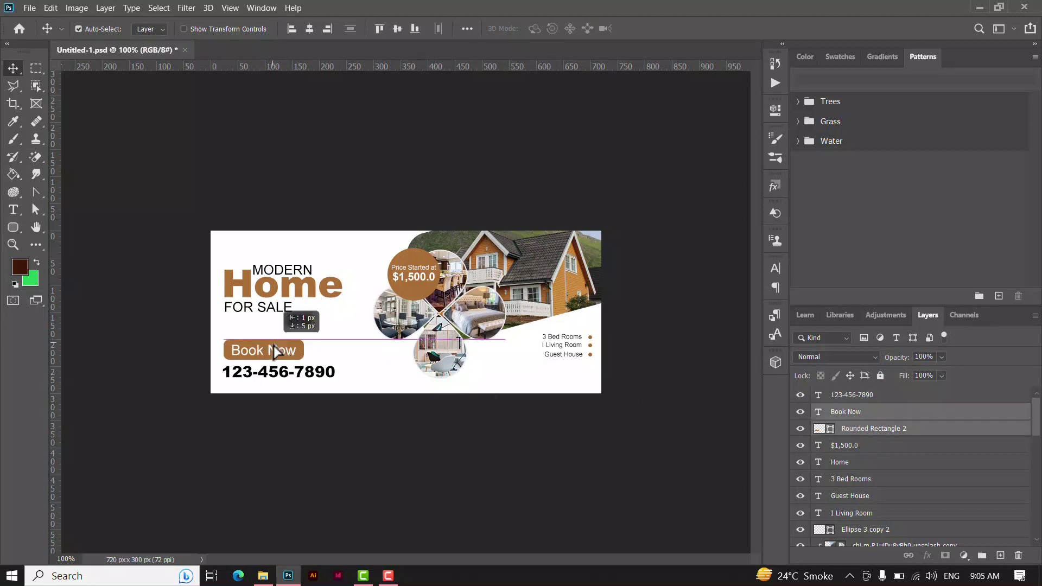
pyautogui.click(369, 355)
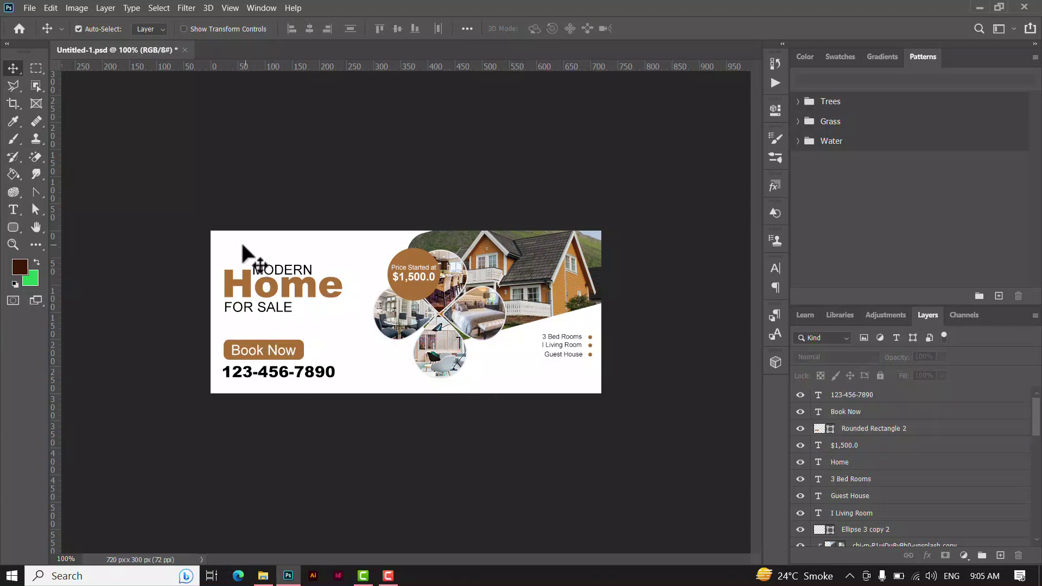
# Step: Select the 3 Bed Rooms, Home heading and phone number layers in the Layers panel
pyautogui.rightClick(559, 345)
pyautogui.click(562, 342)
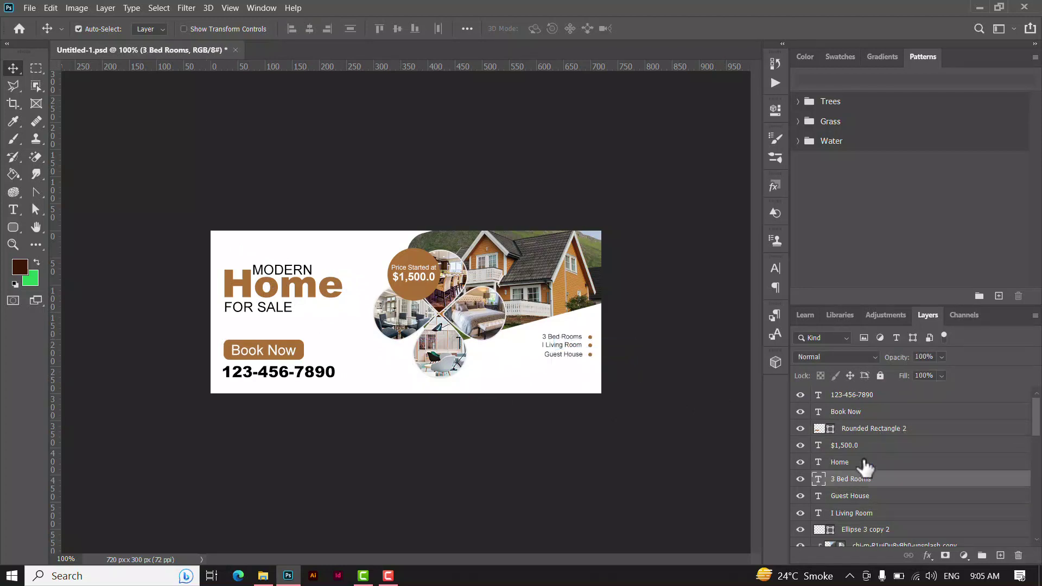
pyautogui.click(865, 462)
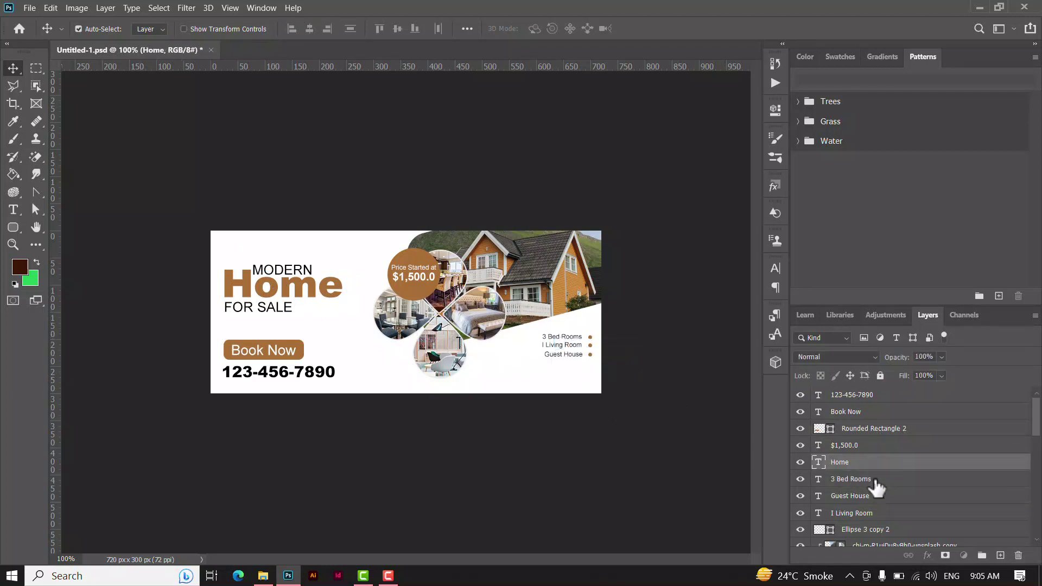
pyautogui.click(875, 480)
pyautogui.scroll(-1, 890, 492)
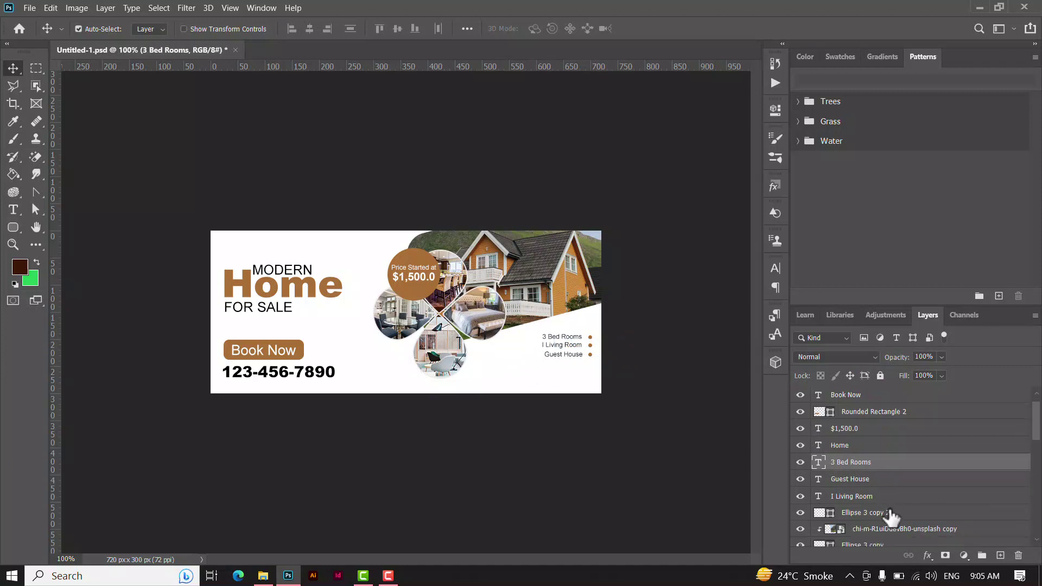
pyautogui.scroll(-1, 890, 515)
pyautogui.scroll(-2, 892, 526)
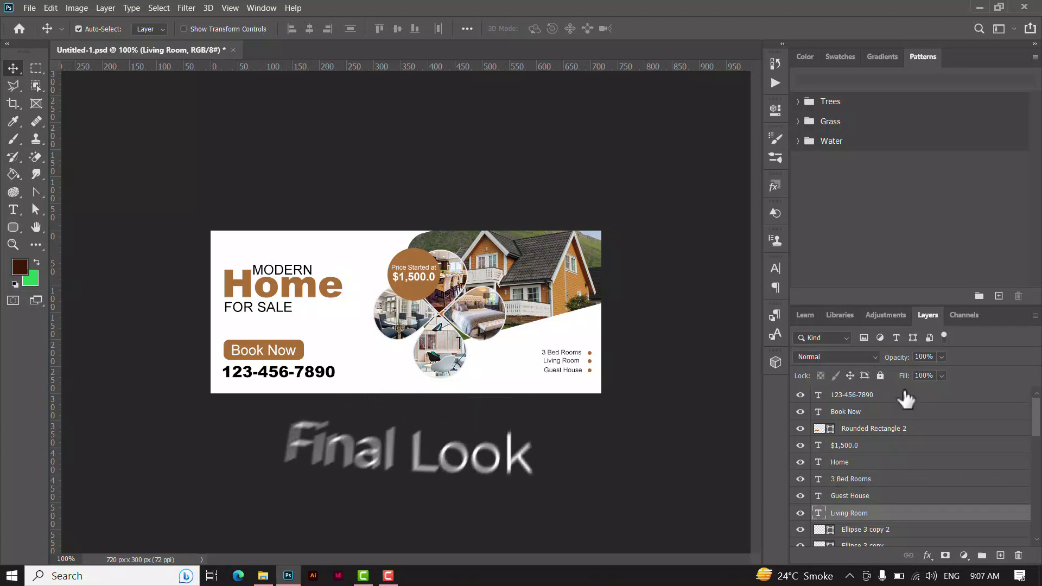
pyautogui.click(905, 403)
# Step: Zoom in and stretch the top-circle kitchen photo's height to about 9.69% with Free Transform
pyautogui.hotkey('ctrl', '+')
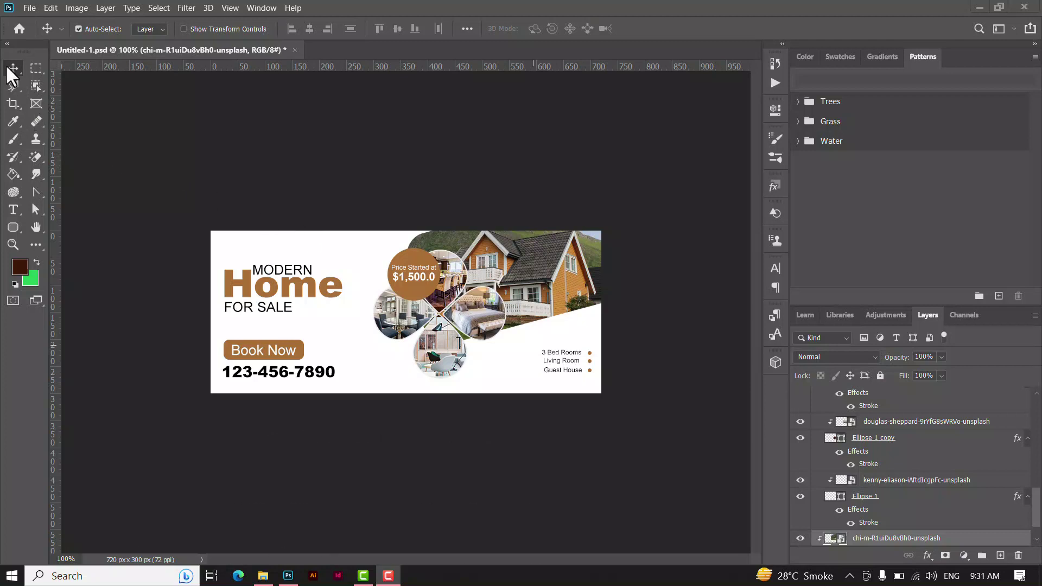
pyautogui.rightClick(448, 291)
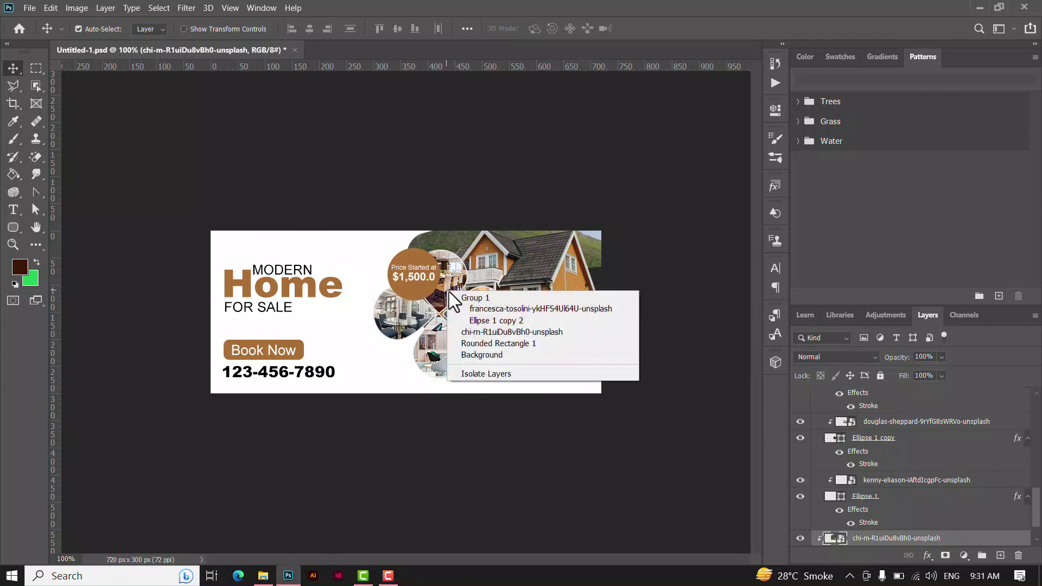
pyautogui.click(483, 308)
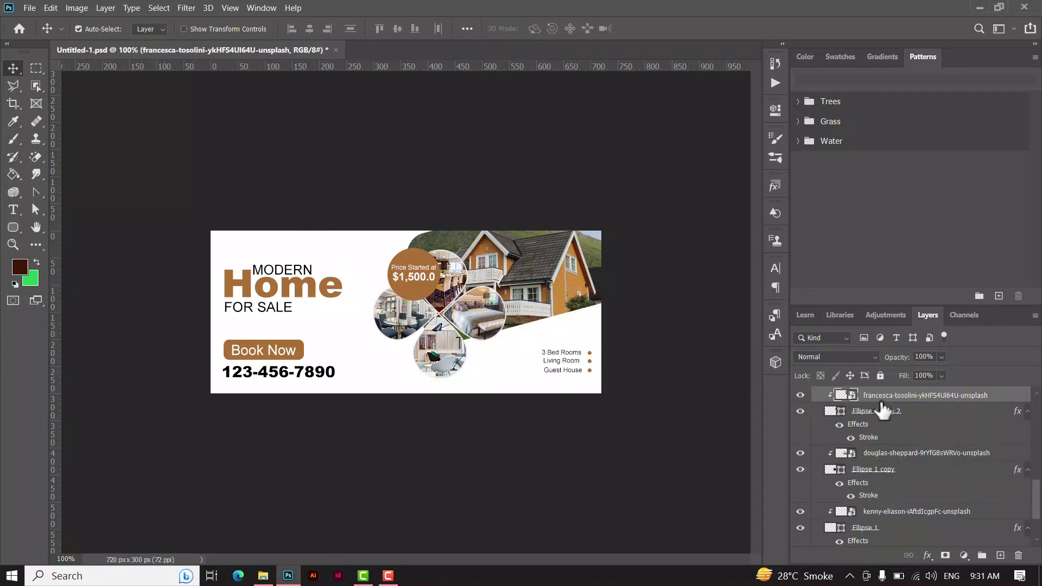
pyautogui.hotkey('ctrl', 't')
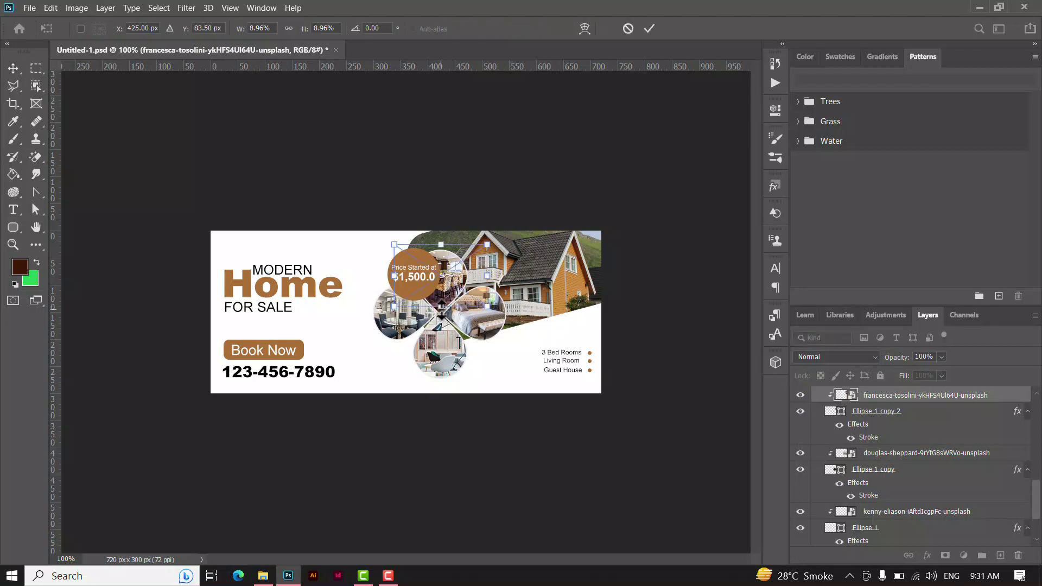
pyautogui.moveTo(441, 308); pyautogui.dragTo(440, 312)
pyautogui.click(650, 27)
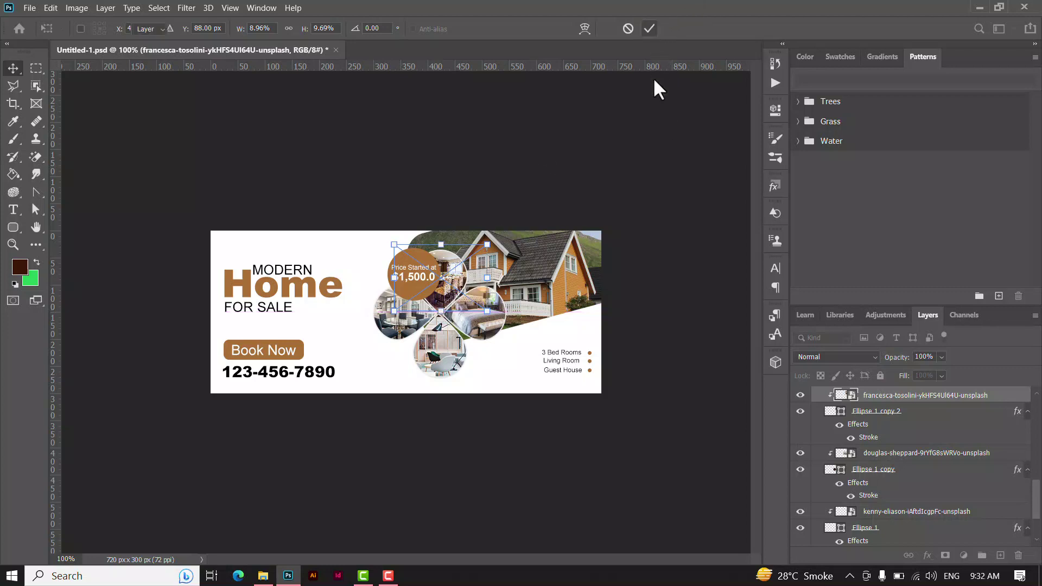